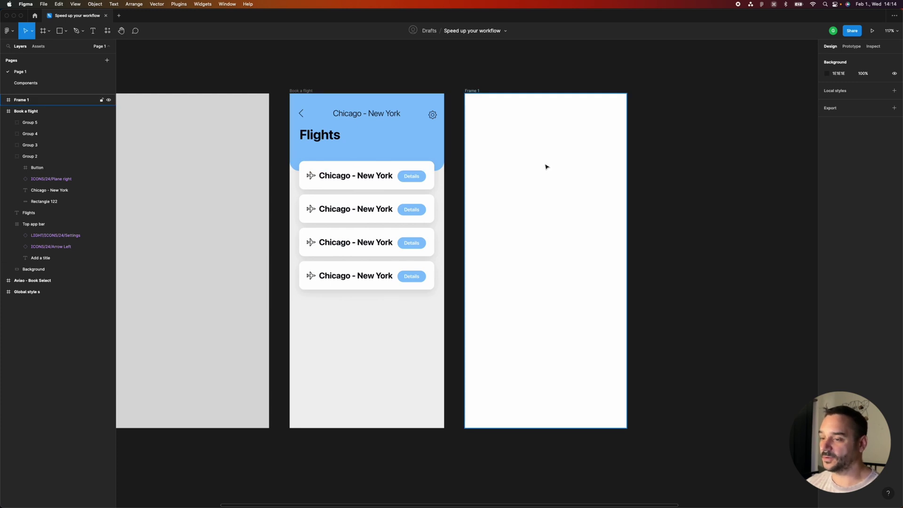
Add the text "Bookings" in Frame 1 and place it level with the Flights heading in the neighbouring frame.
key("t")
left_click(492, 136)
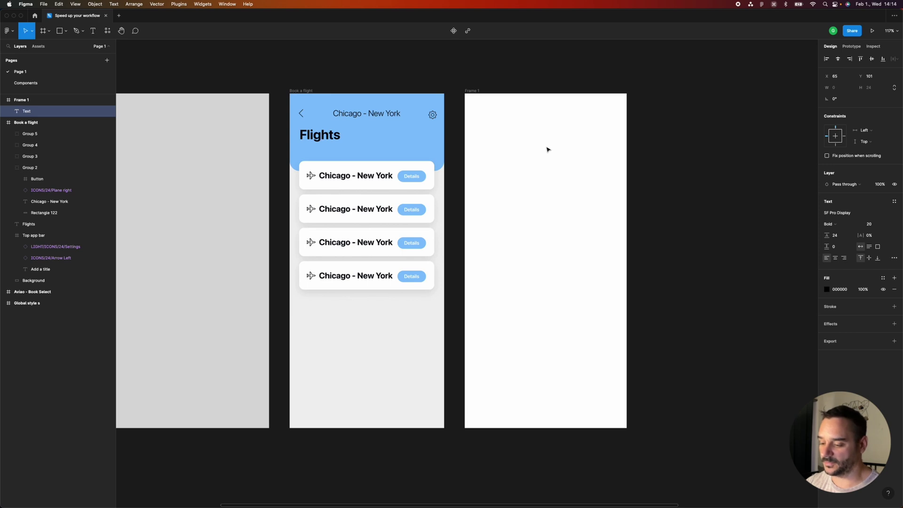
type("Bookings")
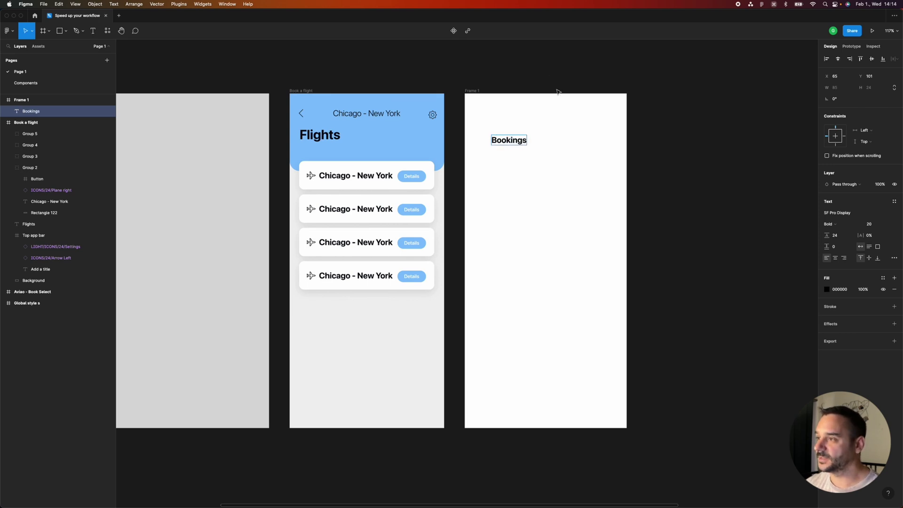
key("Escape")
mouse_move(509, 139)
left_mouse_down()
mouse_move(489, 135)
mouse_move(497, 134)
left_mouse_up()
left_click(322, 136)
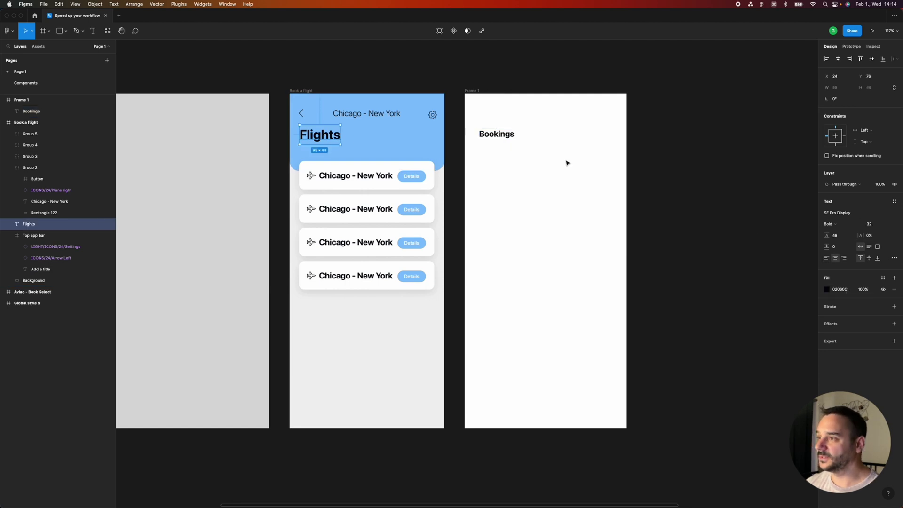
left_click(500, 137)
left_click(512, 164)
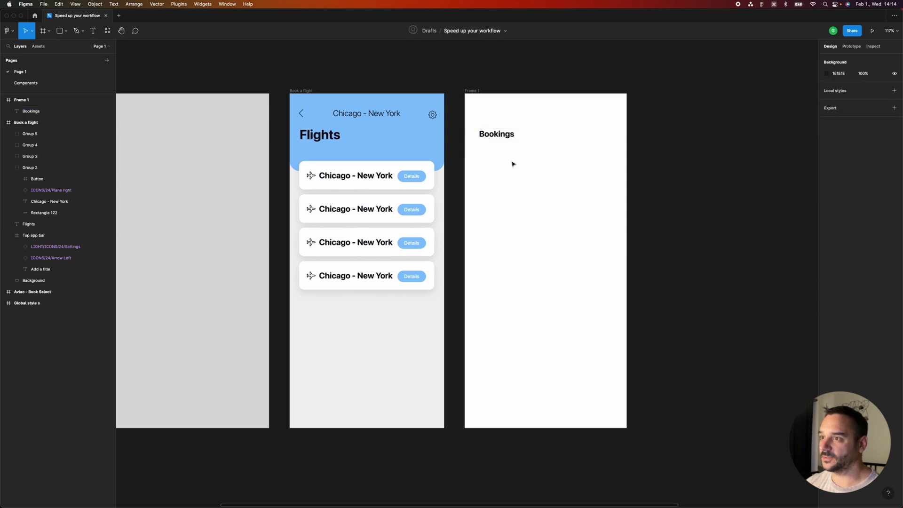
Draw a square about 116 px wide in the Global styles frame and fill it with 82C3FF sampled from the Flights header.
key("shift+n")
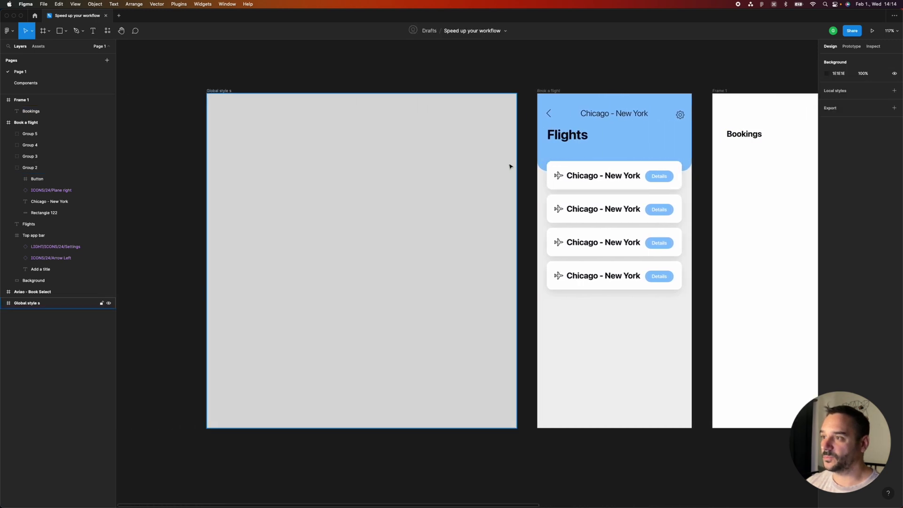
left_click(304, 135)
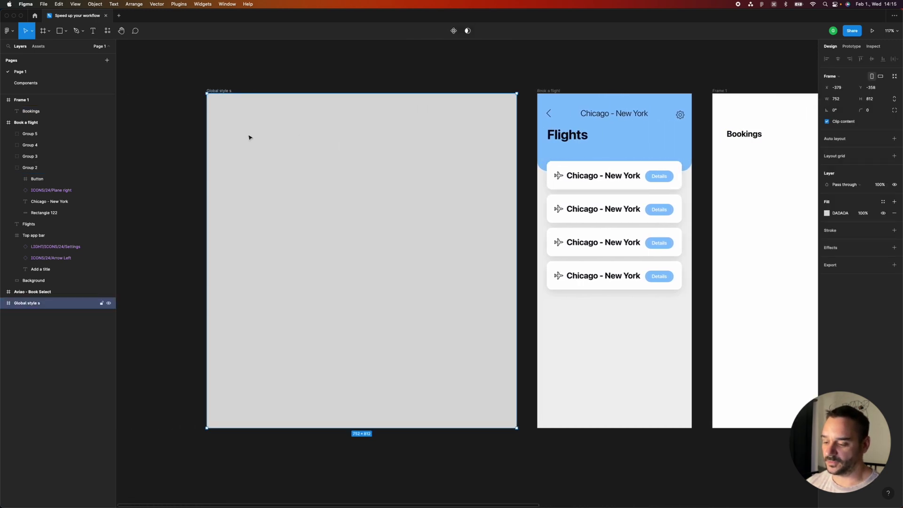
key("r")
left_click_drag(226, 121, 275, 169)
left_click(826, 212)
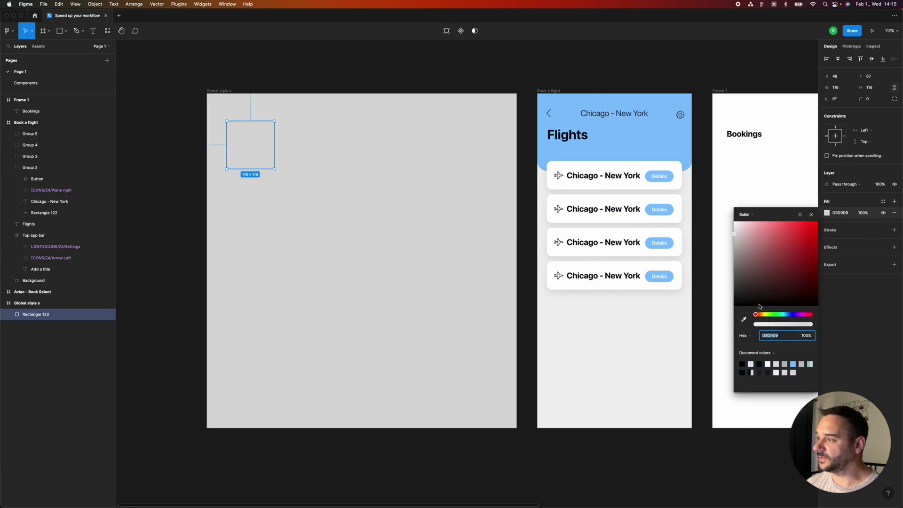
left_click(744, 319)
left_click(633, 133)
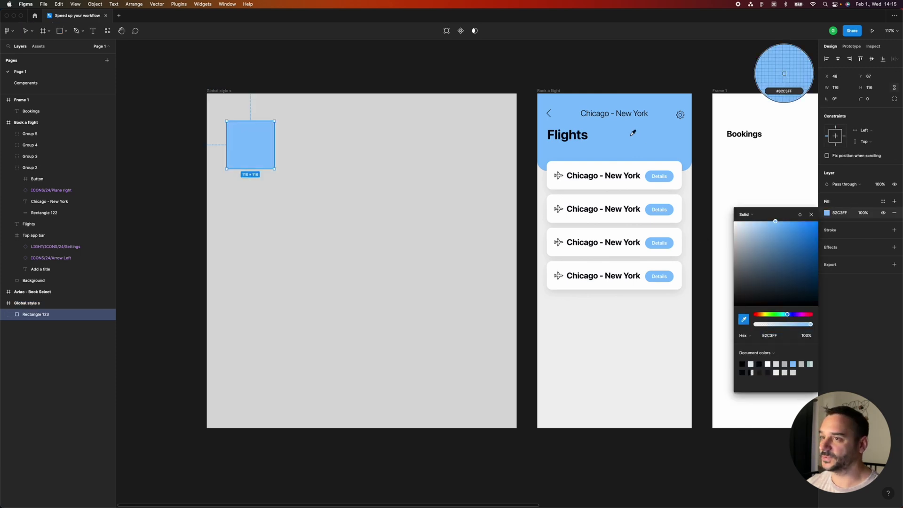
Duplicate the blue square beside the original and fill the copy with white (FFFFFF) sampled from a flight card.
left_click_drag(258, 146, 313, 146)
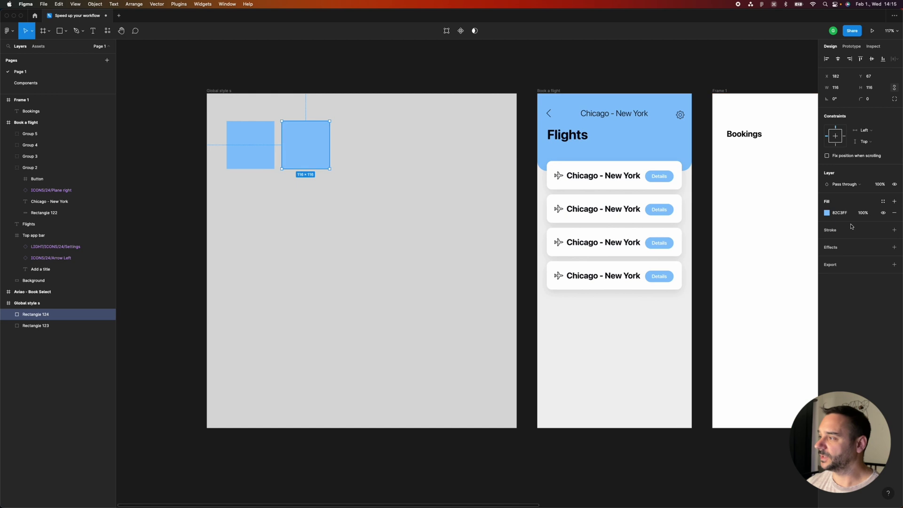
left_click(827, 212)
left_click(744, 320)
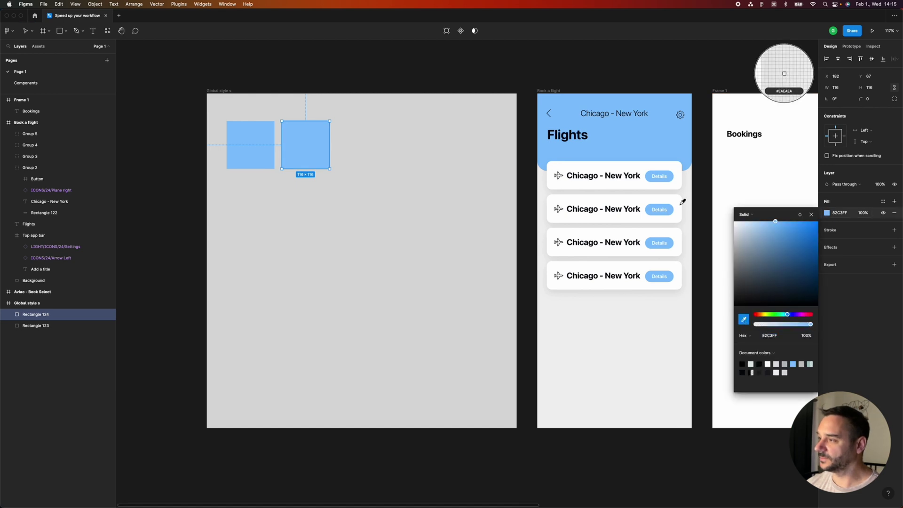
left_click(644, 167)
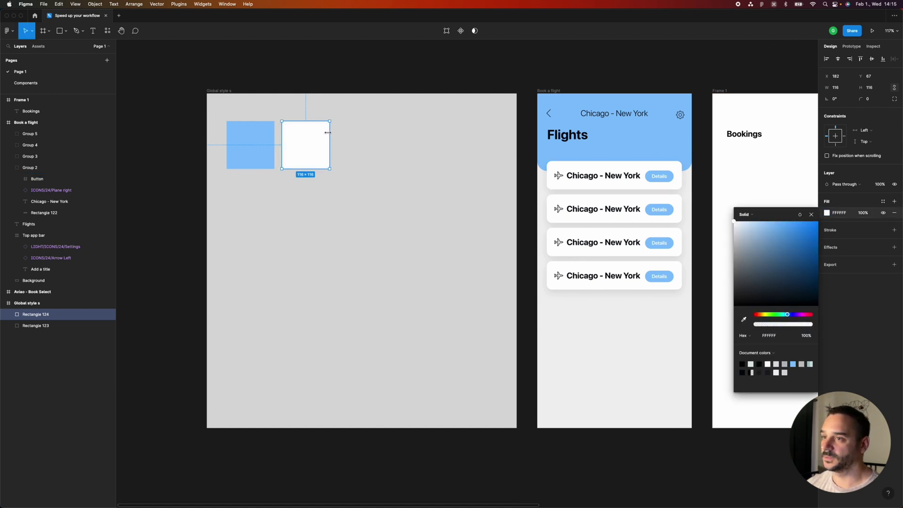
Duplicate the white square to its right and fill the copy with the sampled dark colour 03060C.
left_click_drag(308, 141, 377, 141)
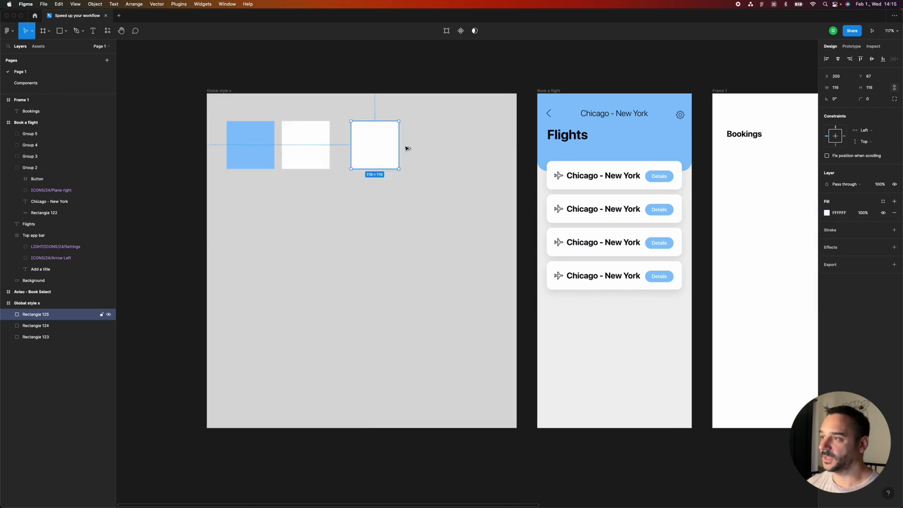
left_click(827, 213)
left_click(744, 320)
left_click(328, 75)
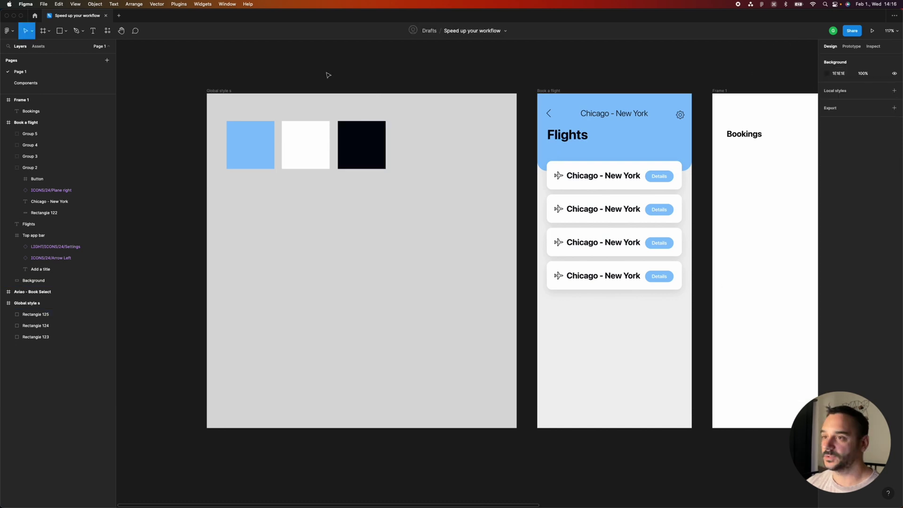
Create a color style named "Light blue" from the blue square's fill.
left_click(256, 139)
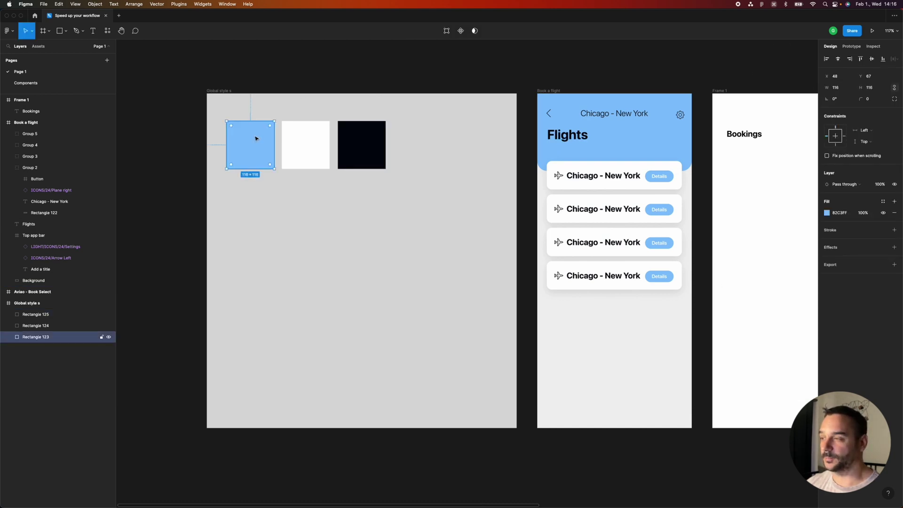
left_click(883, 201)
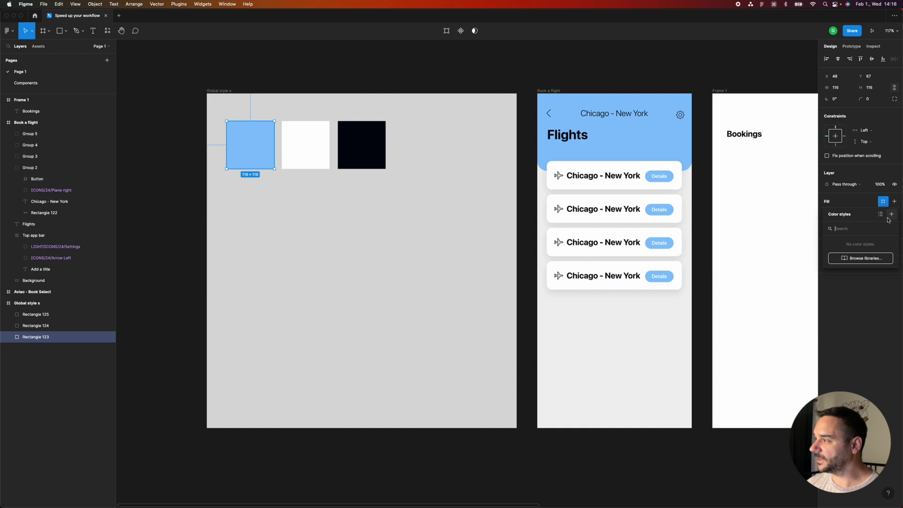
left_click(892, 215)
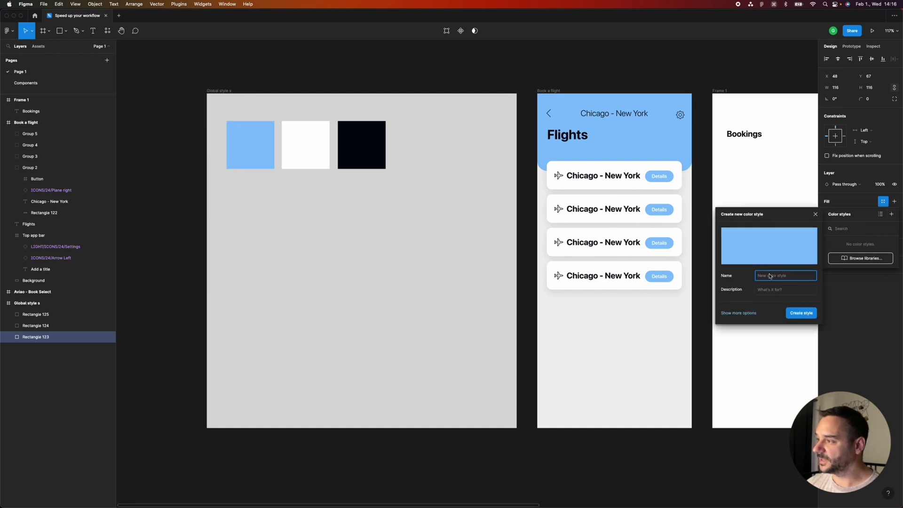
type("Light blue")
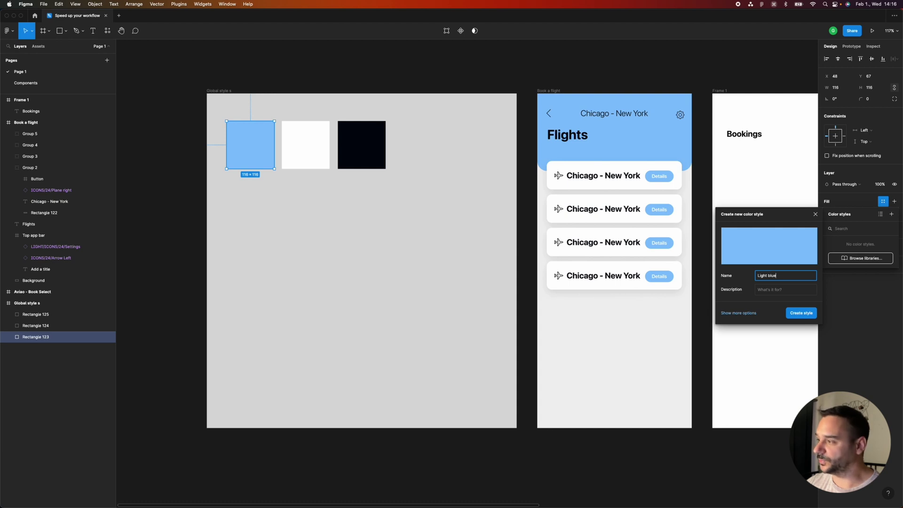
key("Return")
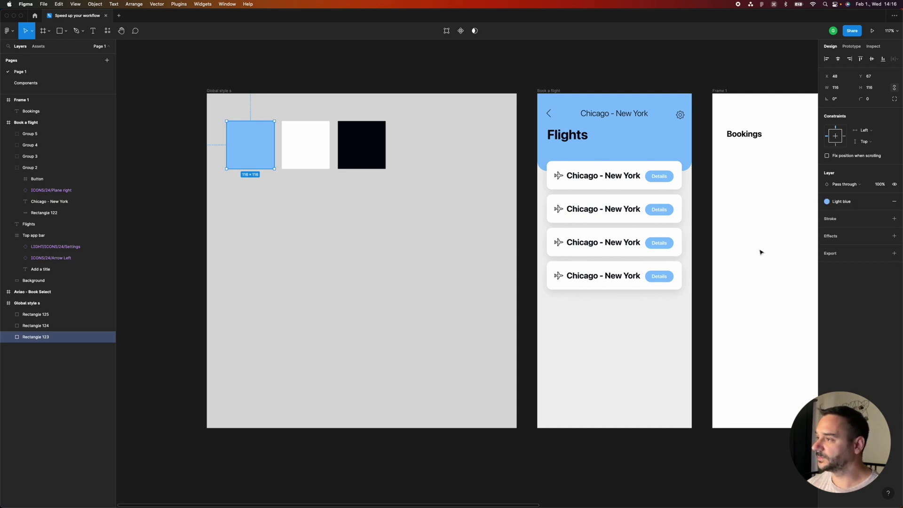
Create a color style named "White" from the white square's fill.
left_click(309, 139)
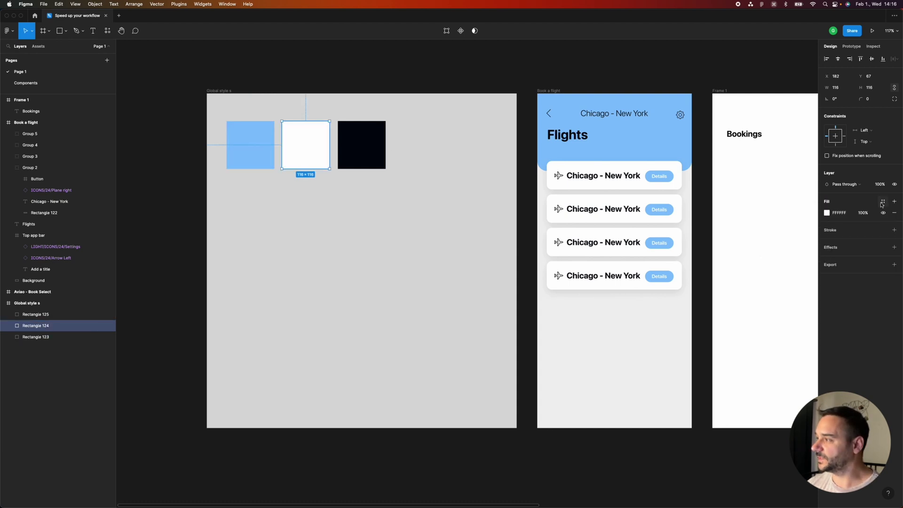
left_click(882, 203)
left_click(891, 214)
type("White")
key("Return")
Create a color style named "Dark blue" from the dark square's fill.
left_click(364, 143)
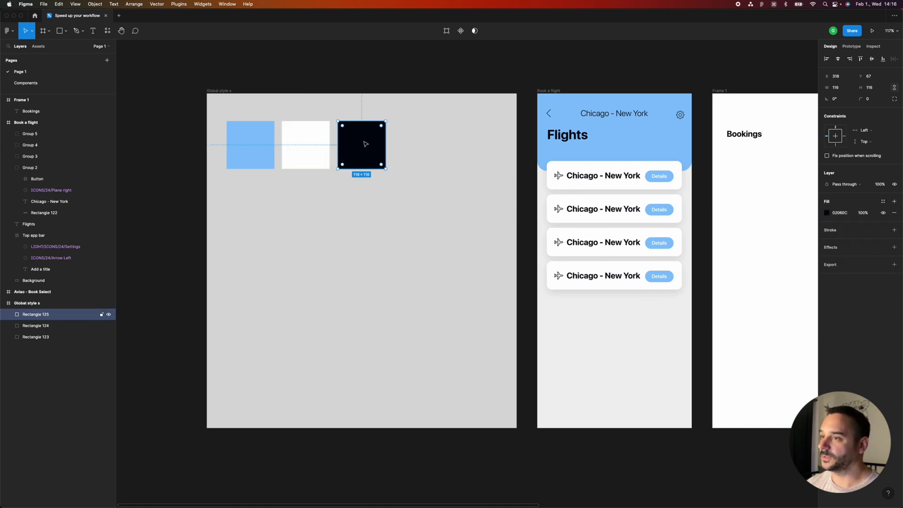
left_click(882, 201)
left_click(891, 214)
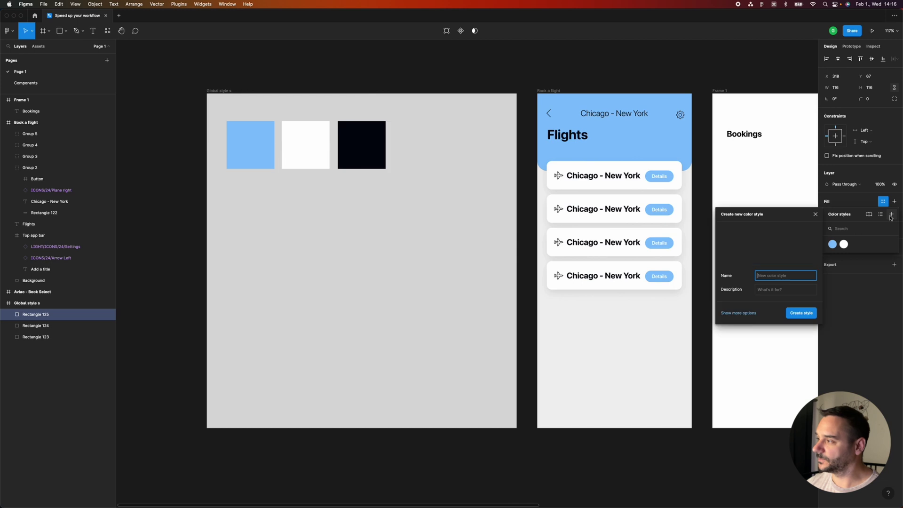
type("Dark blu")
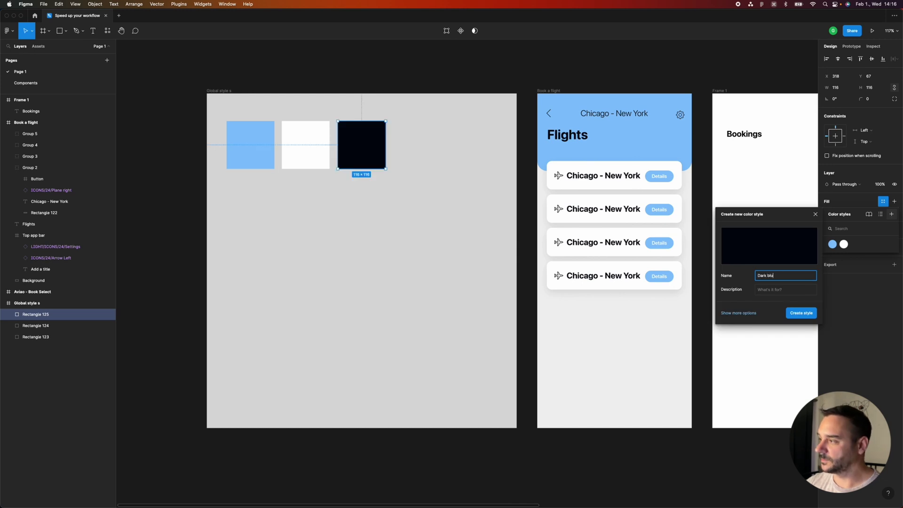
type("e")
key("Return")
left_click(578, 80)
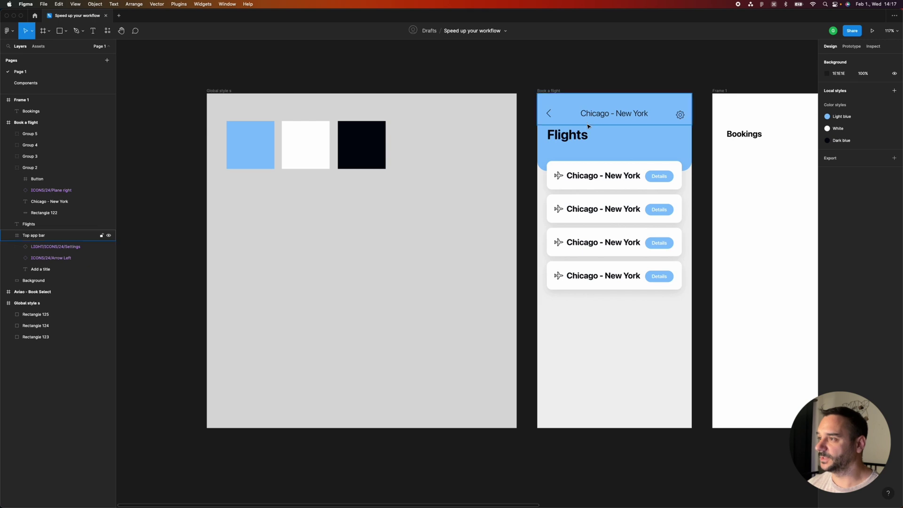
Copy the Flights heading, a card's Chicago - New York title and the top bar title into the Global styles frame.
left_click(569, 135)
left_click(606, 175, "shift+super")
left_click(606, 115, "shift")
left_click_drag(607, 115, 325, 219)
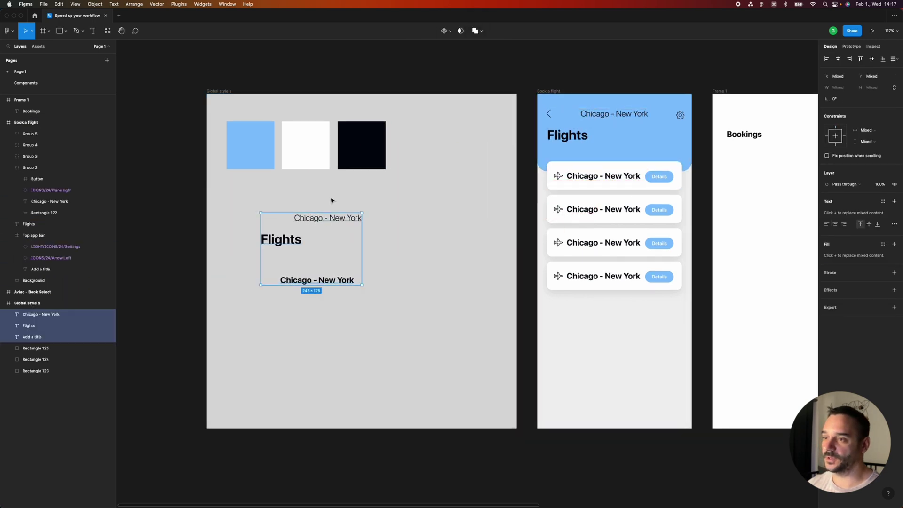
Arrange the three copied text samples in a left-aligned column below the color squares, with Flights on top.
left_click(332, 199)
left_click_drag(279, 243, 244, 198)
left_click_drag(328, 217, 278, 250)
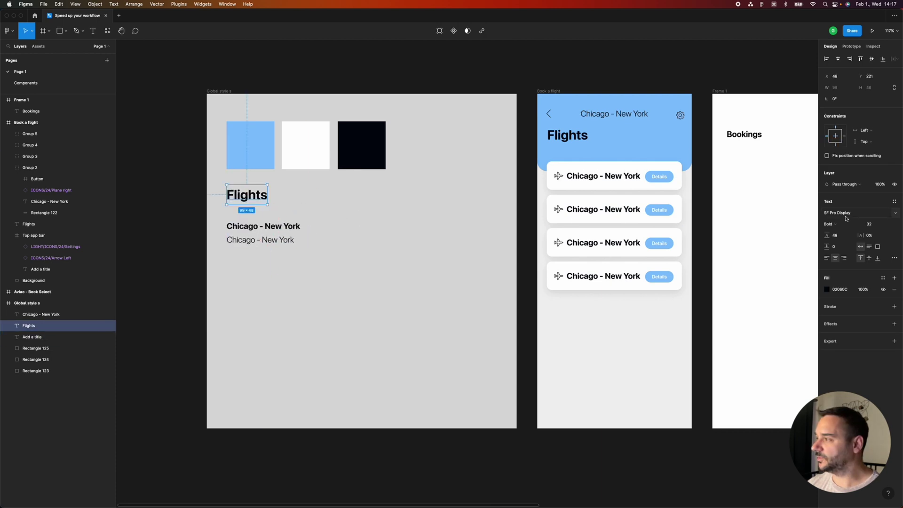
Create a text style named "H1 Bold" from the copied Flights heading.
left_click(894, 202)
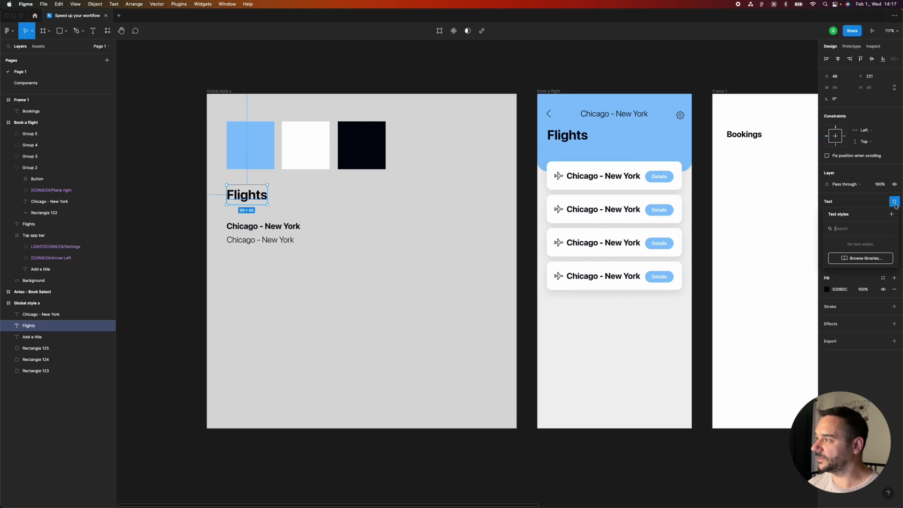
left_click(891, 214)
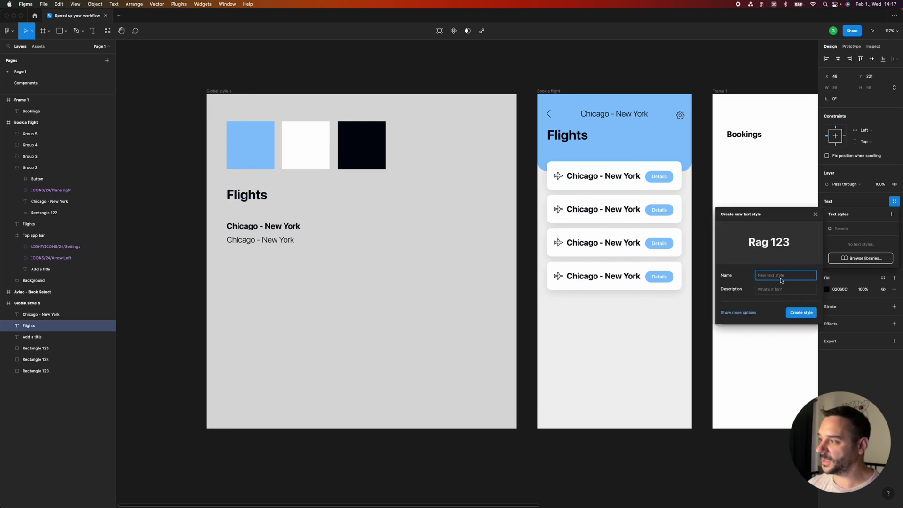
type("H1 Bold")
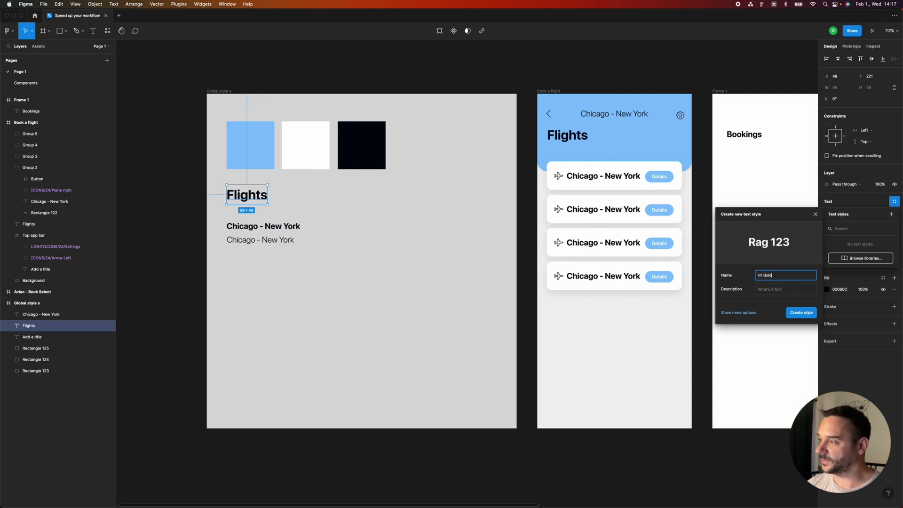
key("Return")
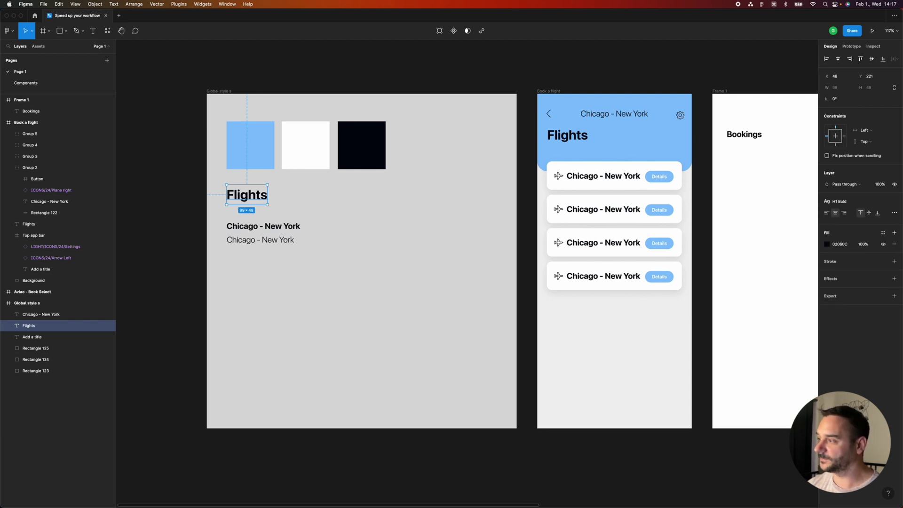
Create a text style named "H2 Bold" from the copied bold Chicago - New York text.
left_click(271, 231)
left_click(894, 201)
left_click(891, 214)
type("H")
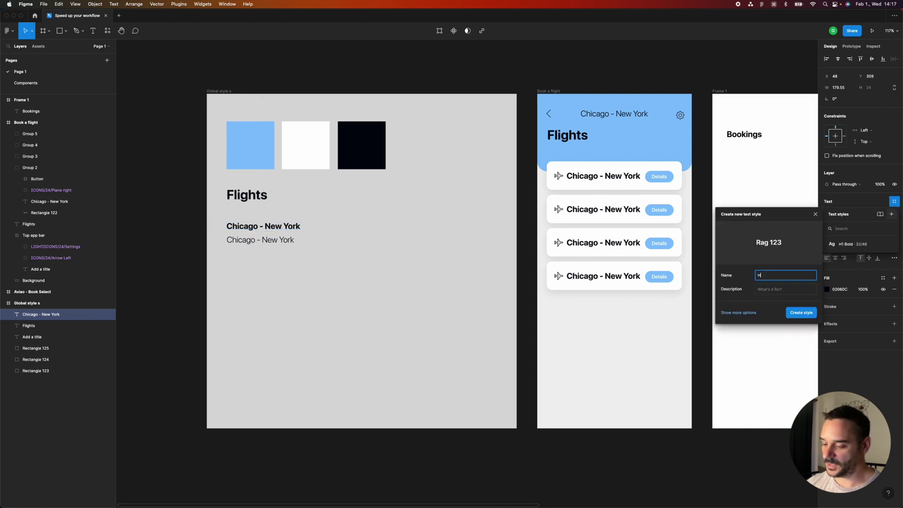
type("2 Bold")
key("Return")
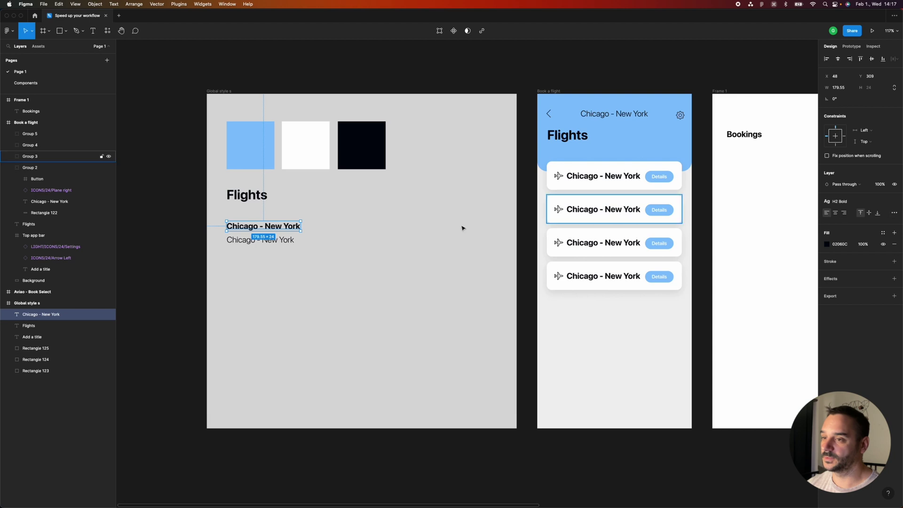
Create a text style named "H2 Regular" from the copied lighter-weight Chicago - New York text.
left_click(260, 240)
left_click(893, 202)
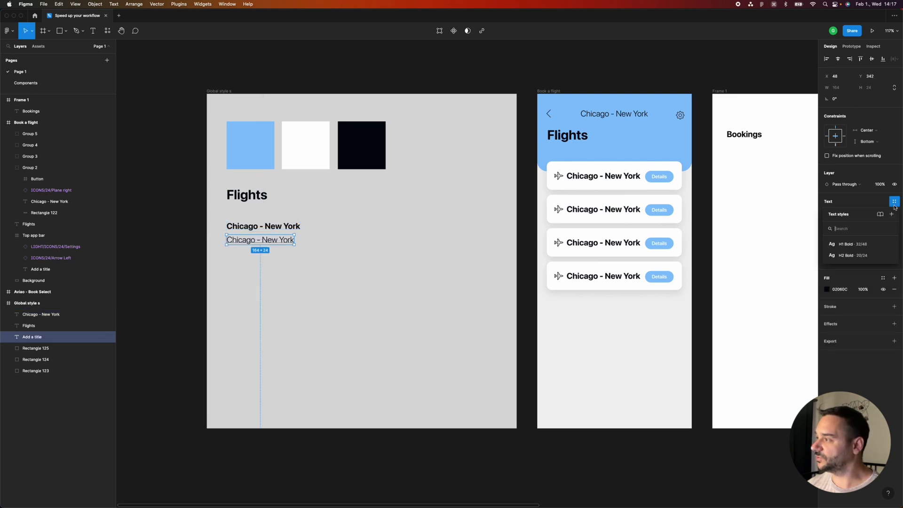
left_click(892, 214)
type("H2 Regular")
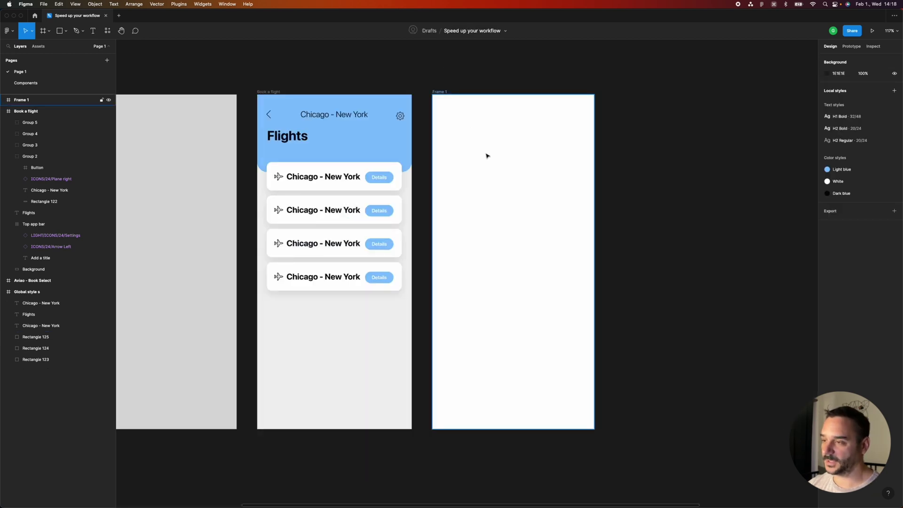
Draw a rectangle about 355 by 269 px in Frame 1 and align it with the frame's upper-left corner.
key("r")
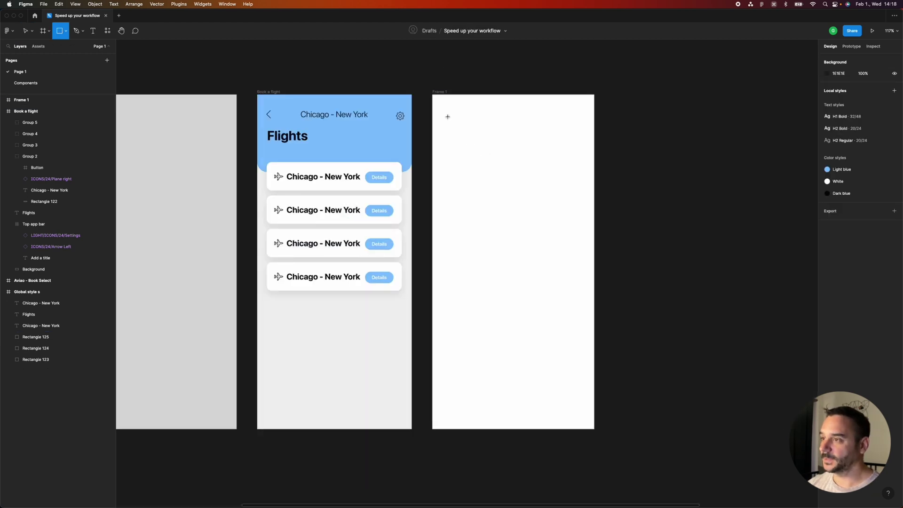
left_click_drag(448, 117, 588, 221)
left_click_drag(540, 198, 531, 180)
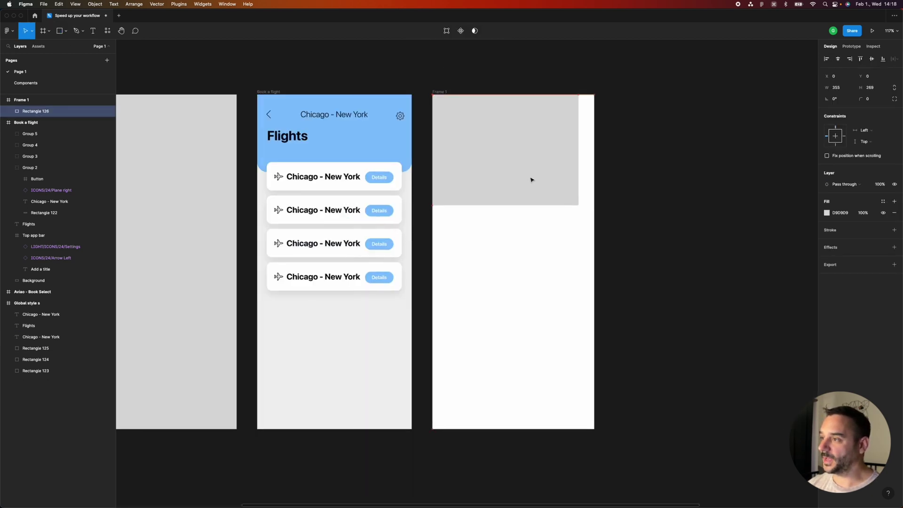
Enlarge the rectangle in Frame 1 to 393 by 283 px so it spans the frame's full width.
left_click_drag(578, 205, 594, 211)
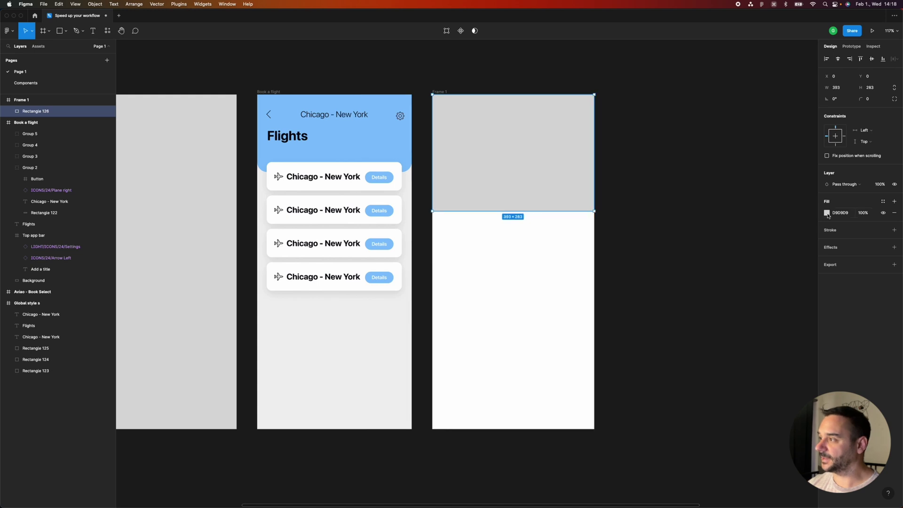
left_click(827, 213)
left_click(743, 317)
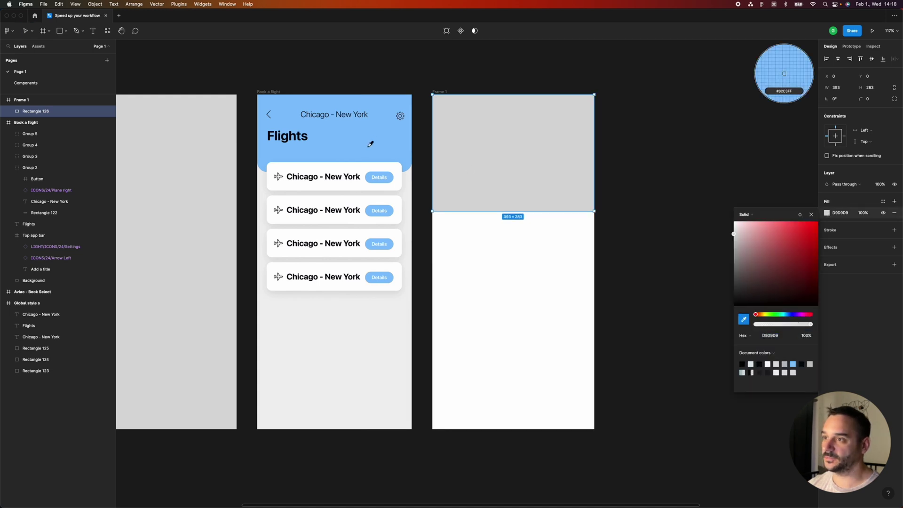
left_click(306, 141)
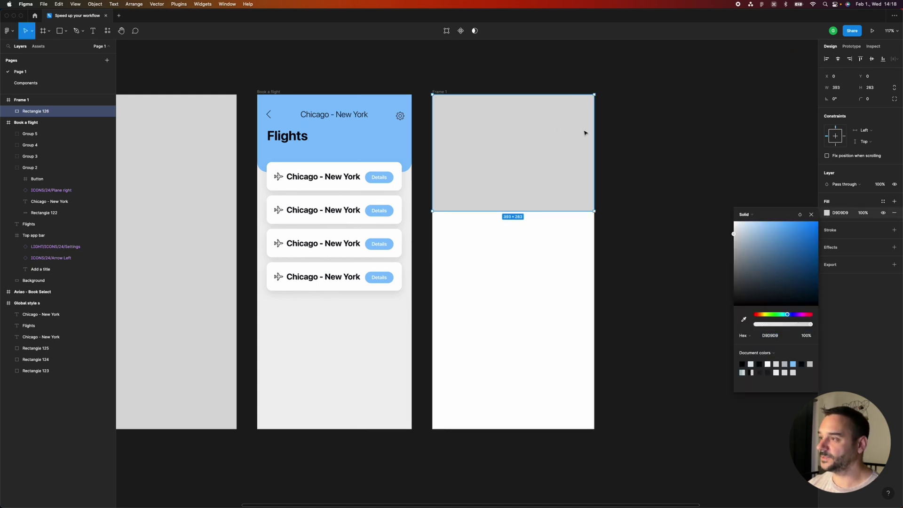
Apply the Light blue color style to the fill of the 393 by 283 px rectangle in Frame 1.
left_click(883, 201)
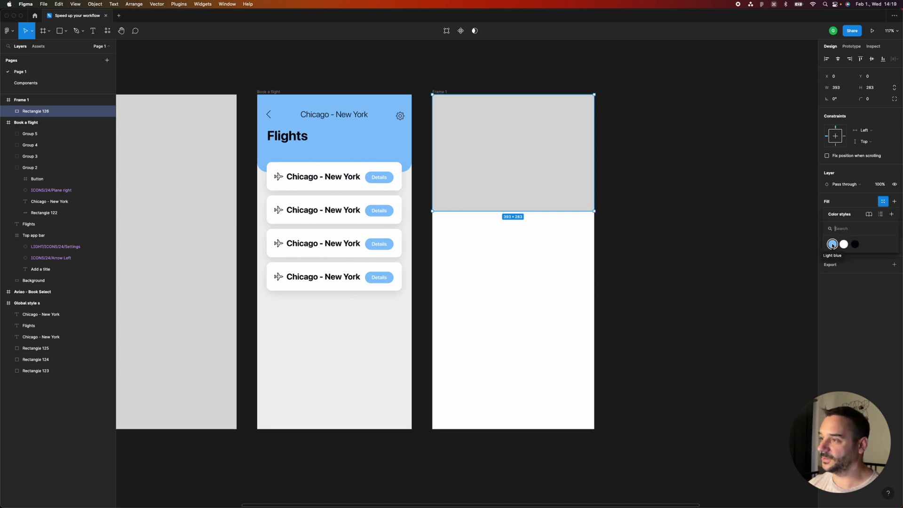
left_click(832, 244)
left_click(478, 77)
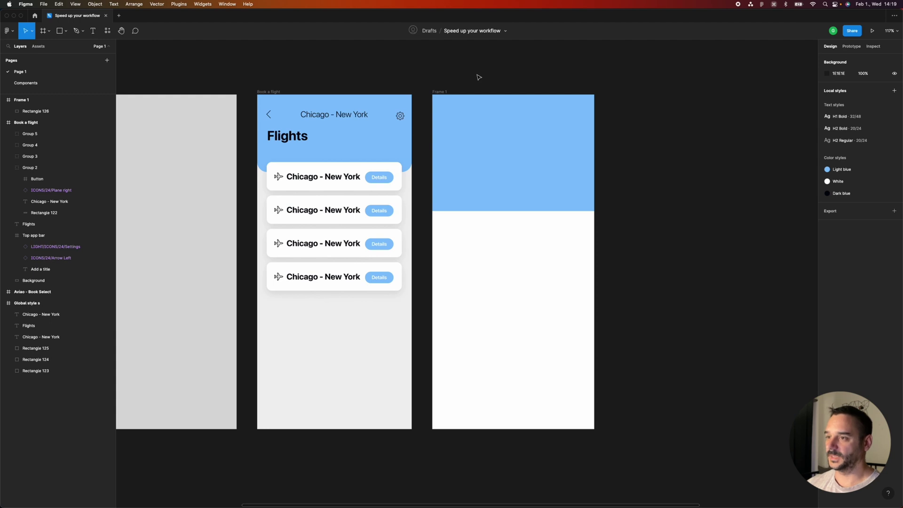
Add the heading "Booking" on Frame 1's blue header and apply the H1 Bold text style to it.
key("t")
left_click(457, 135)
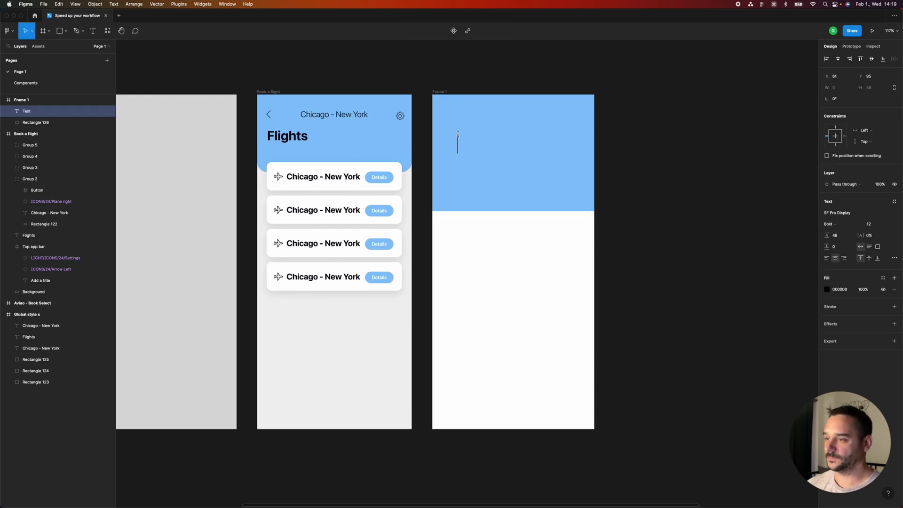
type("Booking")
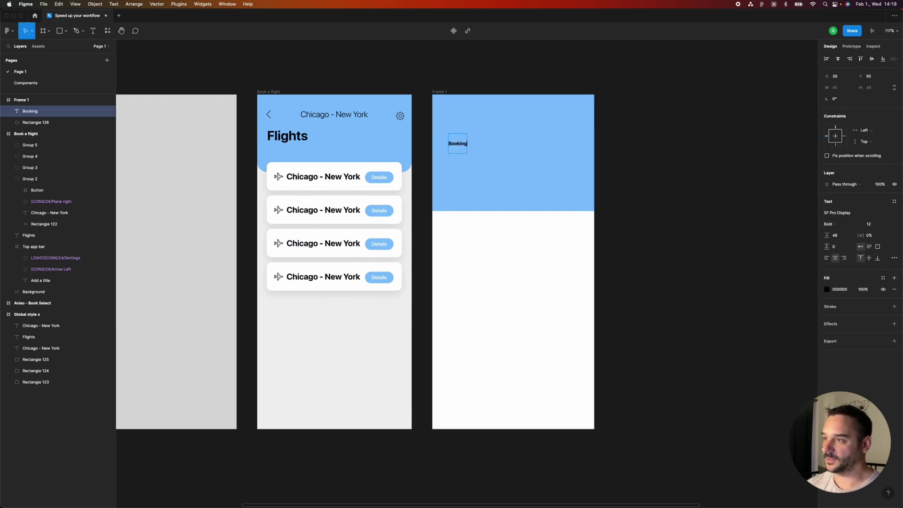
key("Escape")
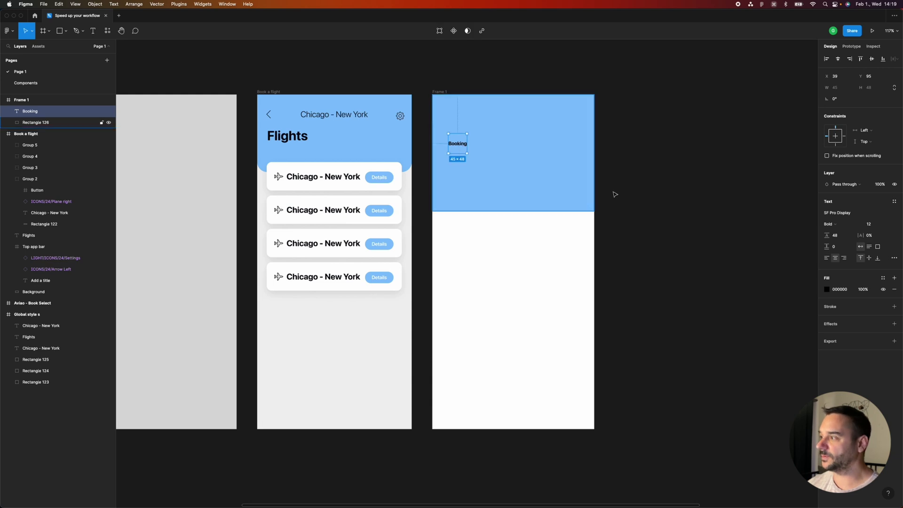
left_click(893, 203)
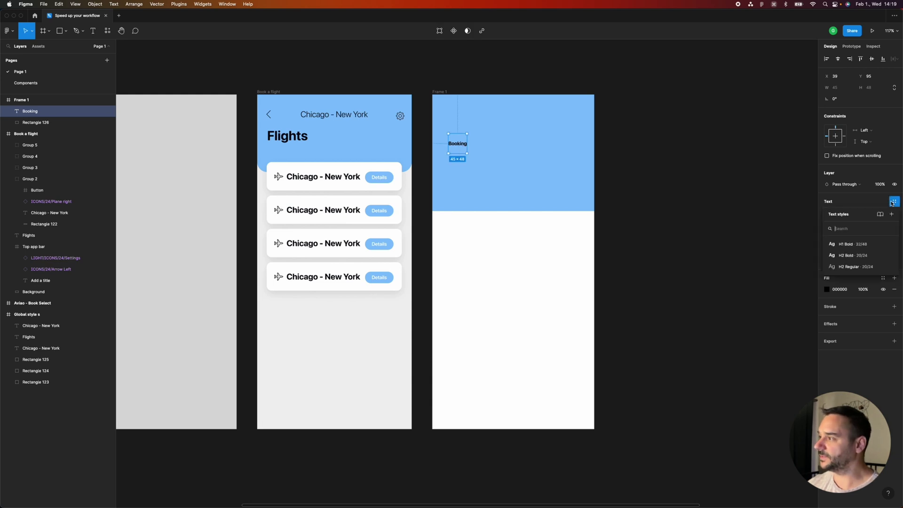
left_click(858, 245)
Draw a rectangle about 334 by 87 px below the Booking heading and fill it with the White color style.
left_click_drag(468, 144, 583, 195)
left_click(482, 69)
key("r")
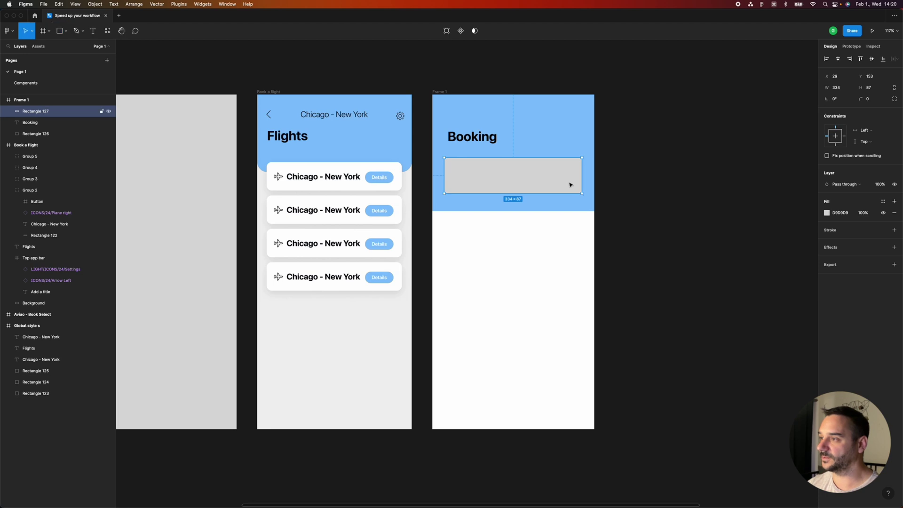
left_click(883, 201)
left_click(842, 244)
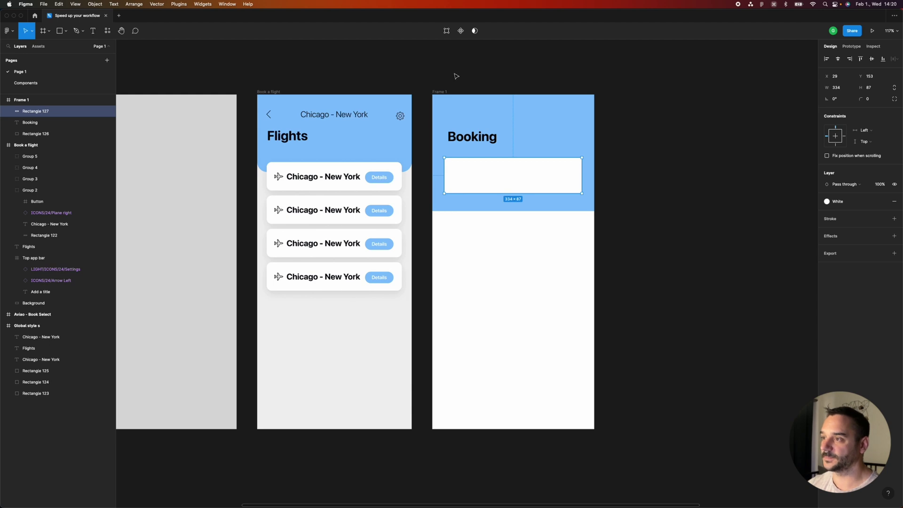
left_click(424, 179)
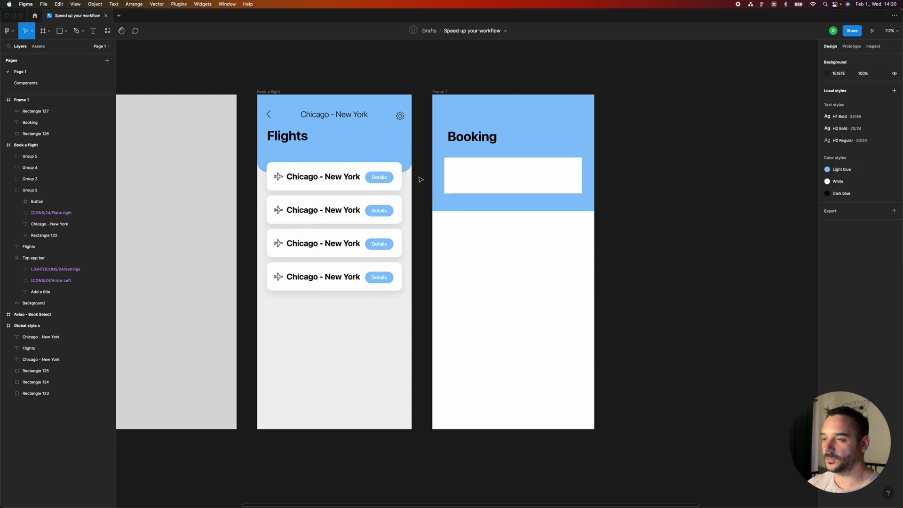
Create an effect style named "Card shadow" from the drop shadow of the first flight card's background.
left_click(396, 187)
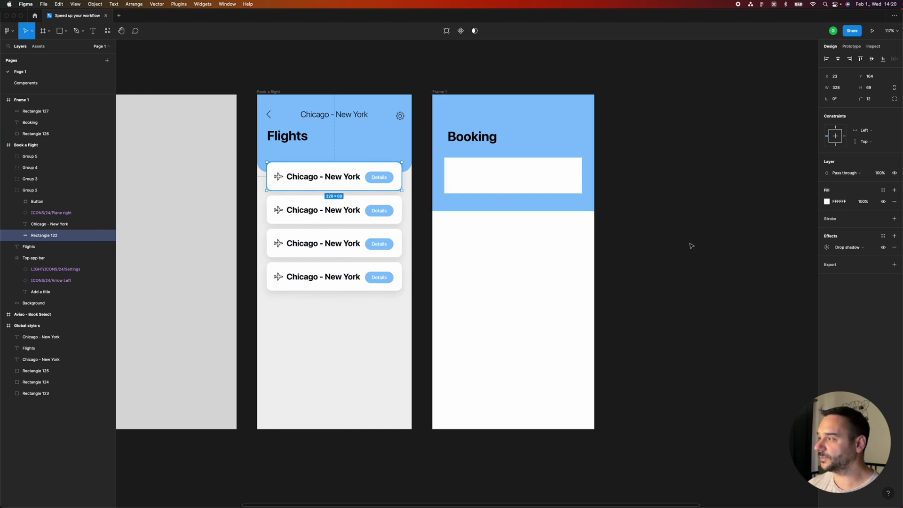
left_click(827, 247)
left_click(827, 248)
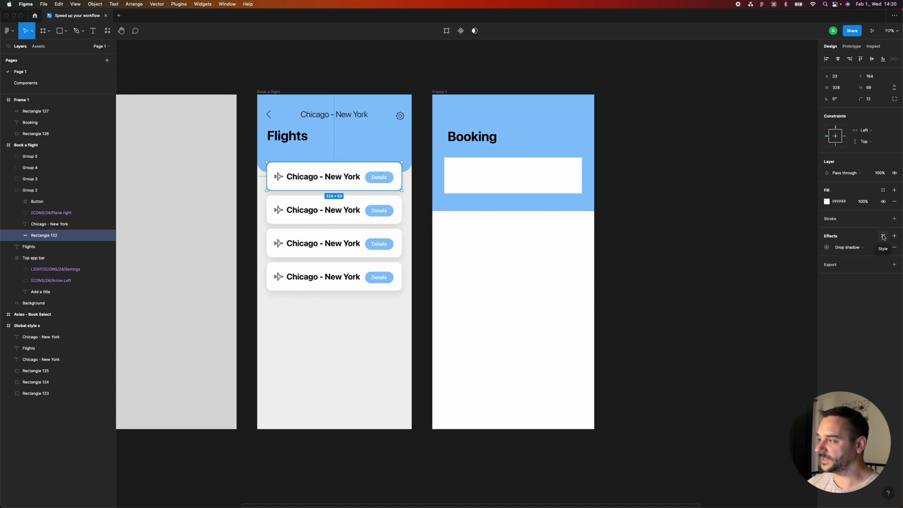
left_click(883, 236)
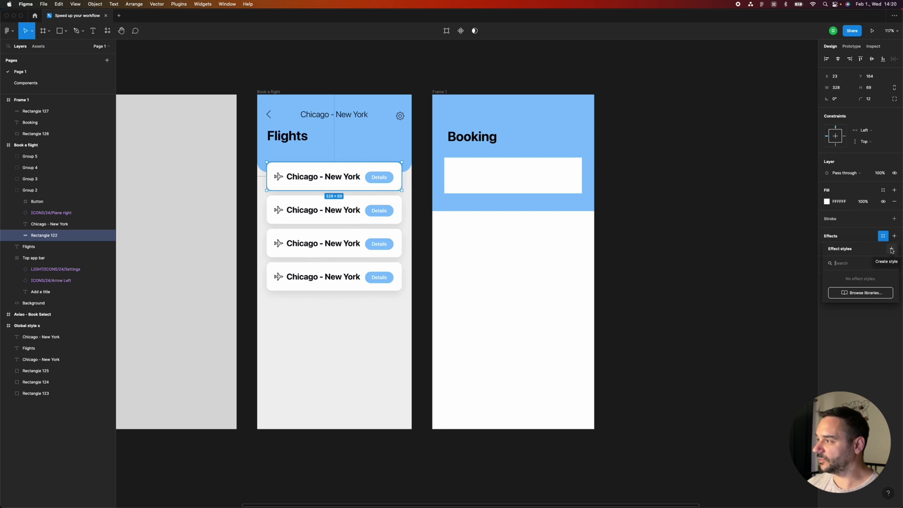
left_click(891, 250)
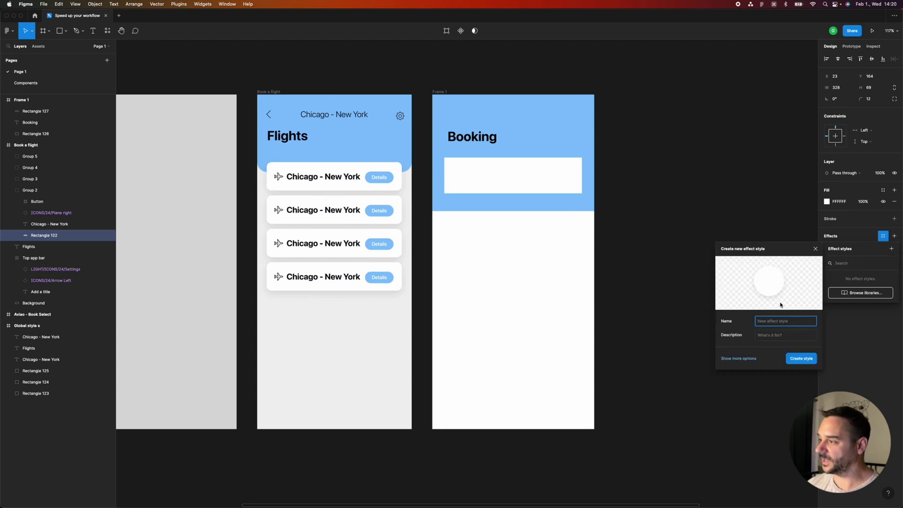
type("Card")
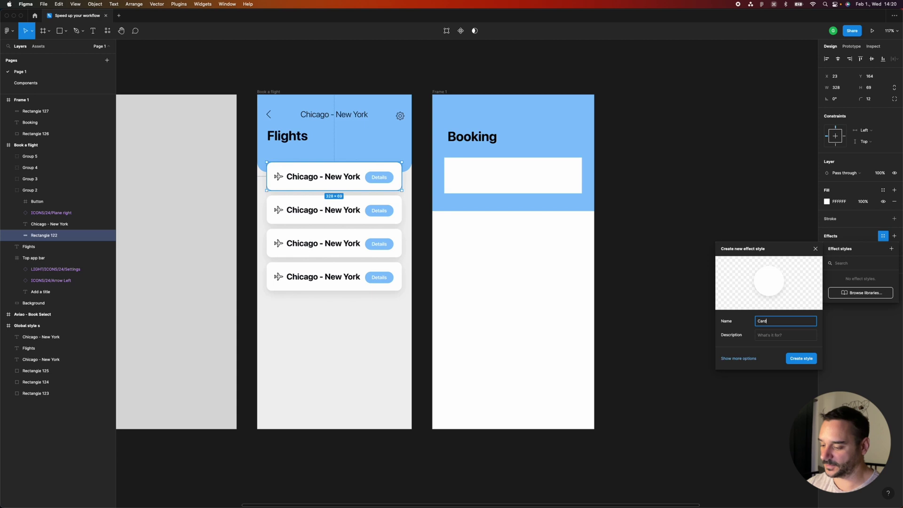
type(" shadow")
key("Return")
Apply the Card shadow effect style to the white rectangle in Frame 1.
left_click(559, 189)
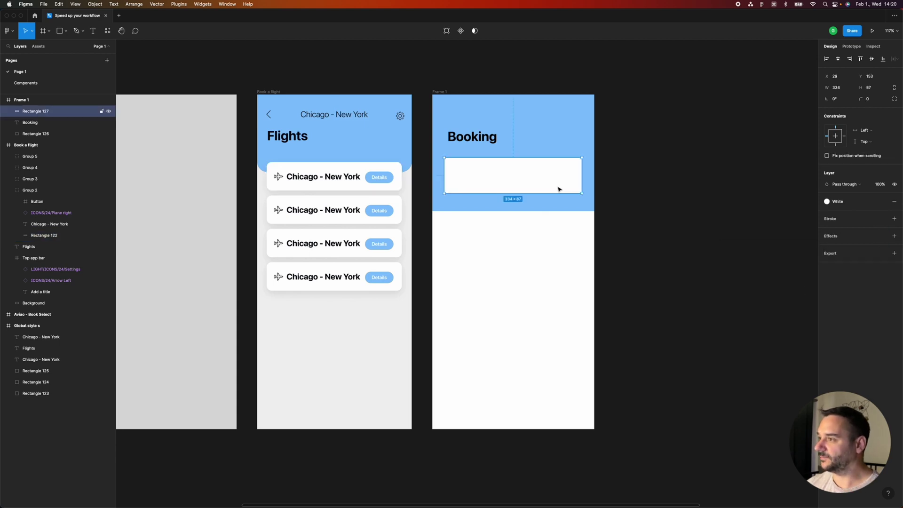
left_click(882, 236)
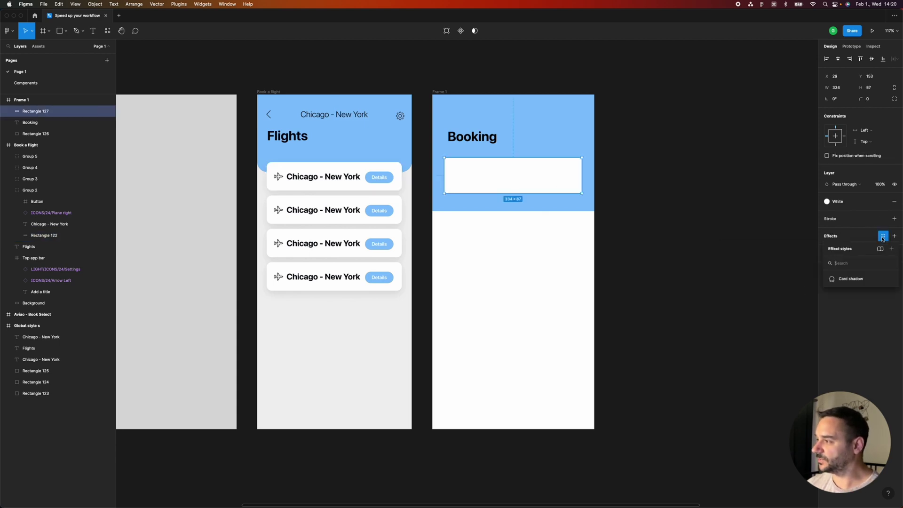
left_click(851, 281)
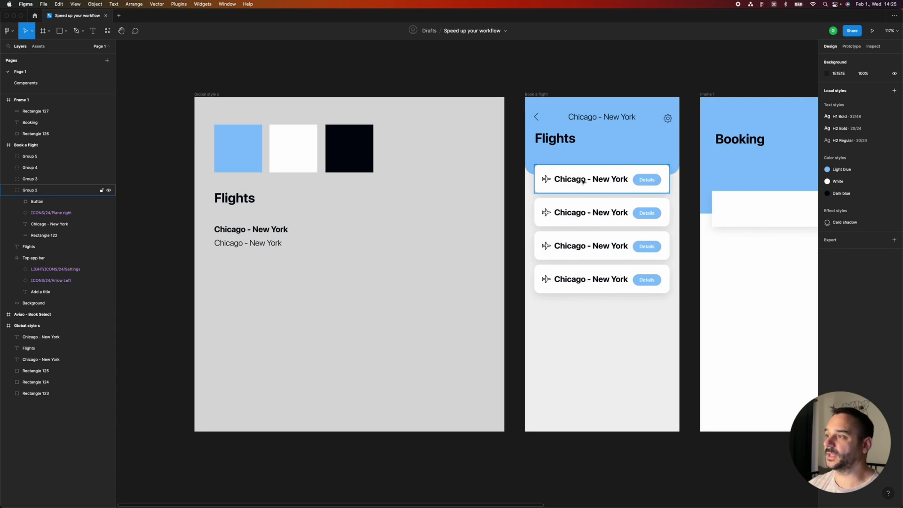
Copy the first flight card into the Global styles frame below the text samples, at X 48, Y 412, and check its elements.
left_click_drag(610, 180, 283, 284)
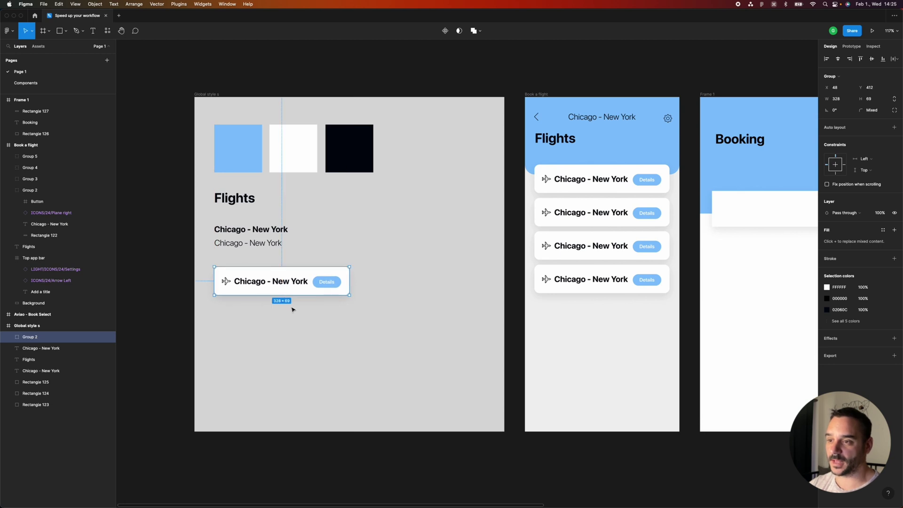
double_click(287, 289)
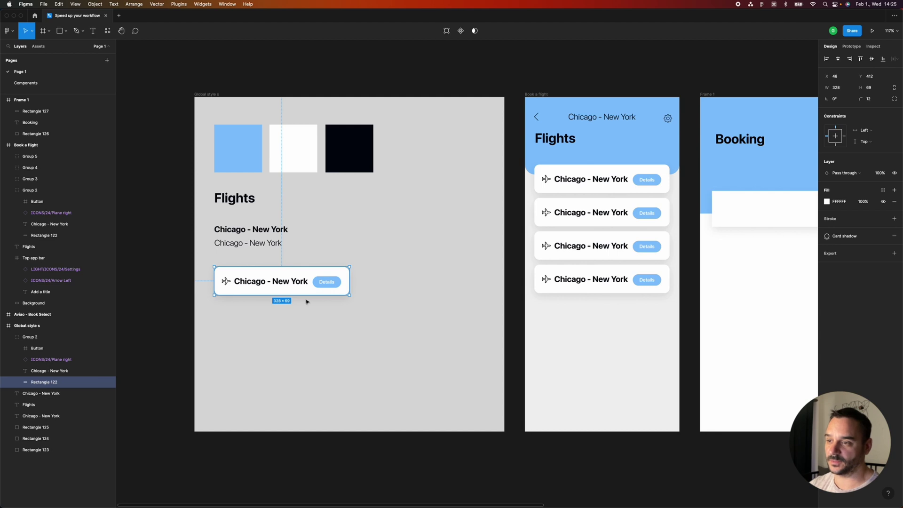
left_click(227, 284)
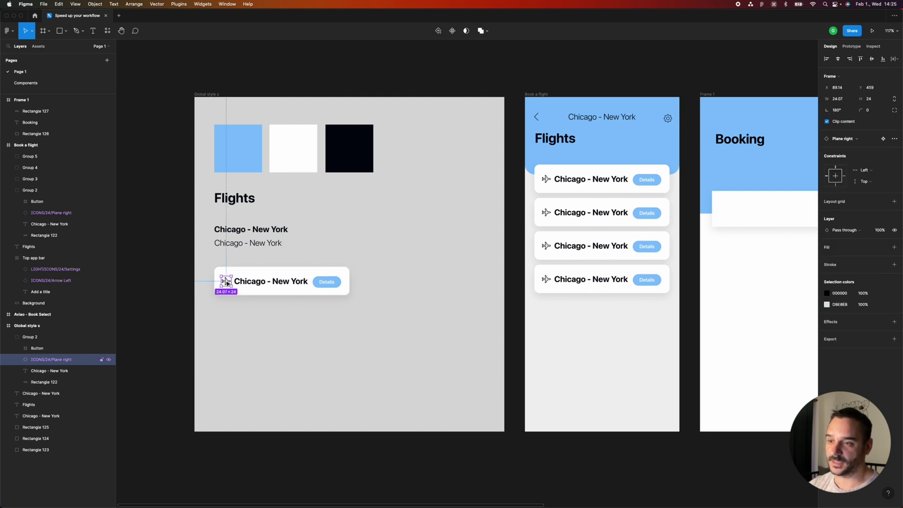
left_click(274, 286)
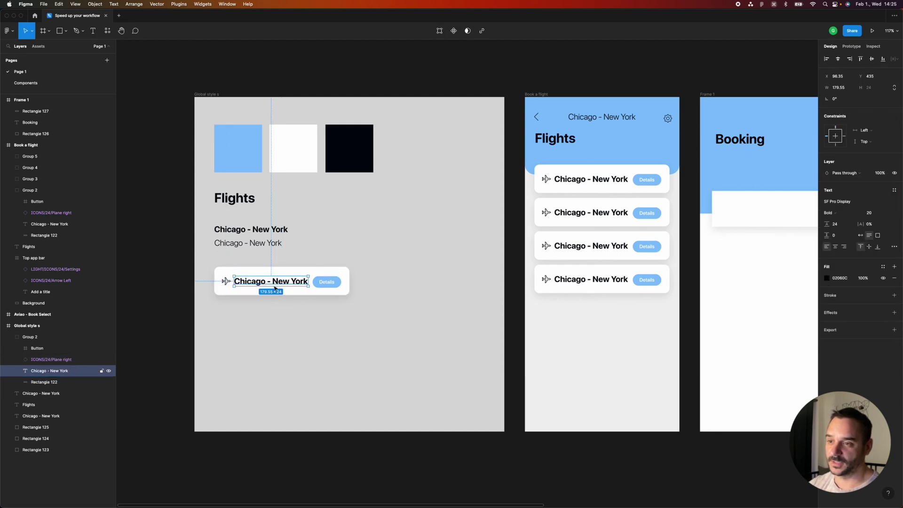
left_click(331, 282)
left_click(277, 262)
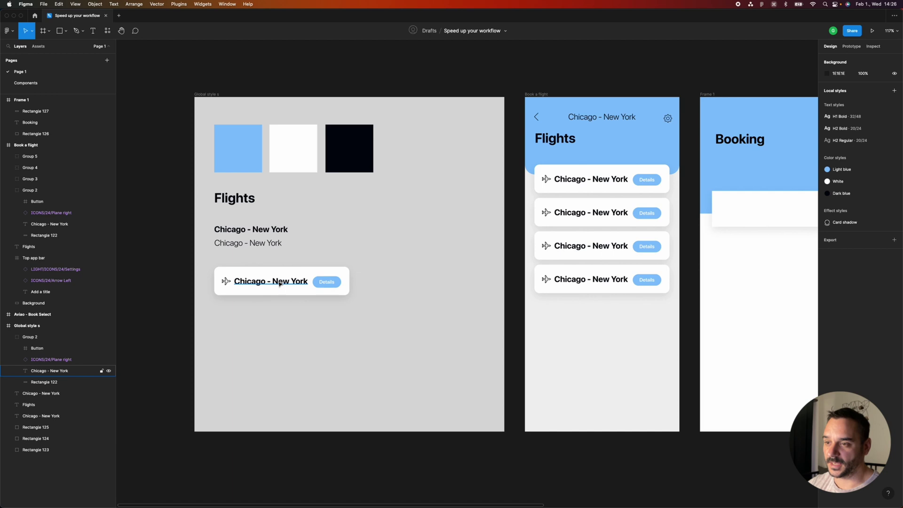
Move the copied card's Chicago - New York text up 2 px to Y 433 and shorten the card's background to 65 px high.
left_click(279, 283)
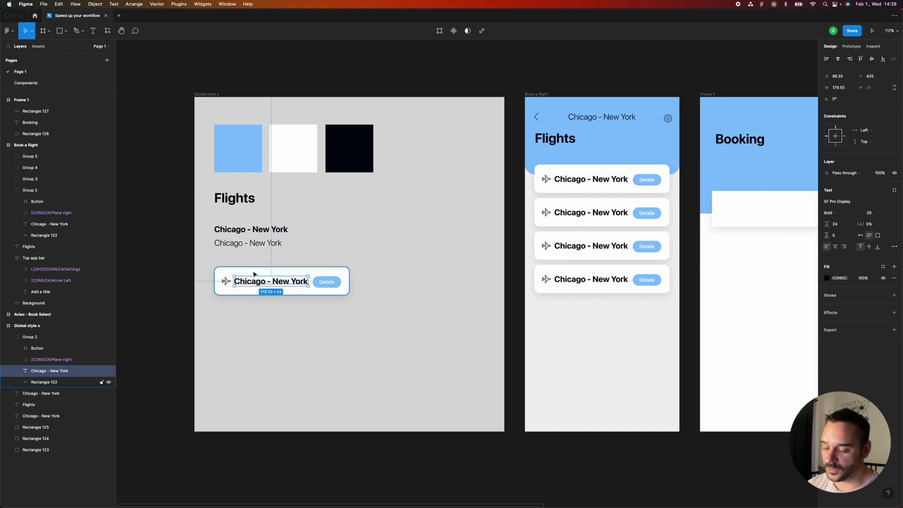
key("alt")
key("Up")
key("Up")
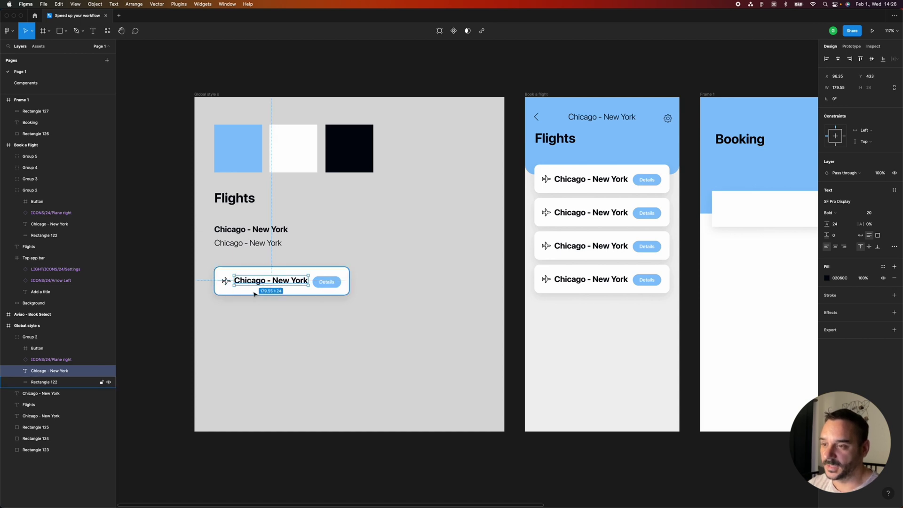
left_click(254, 294)
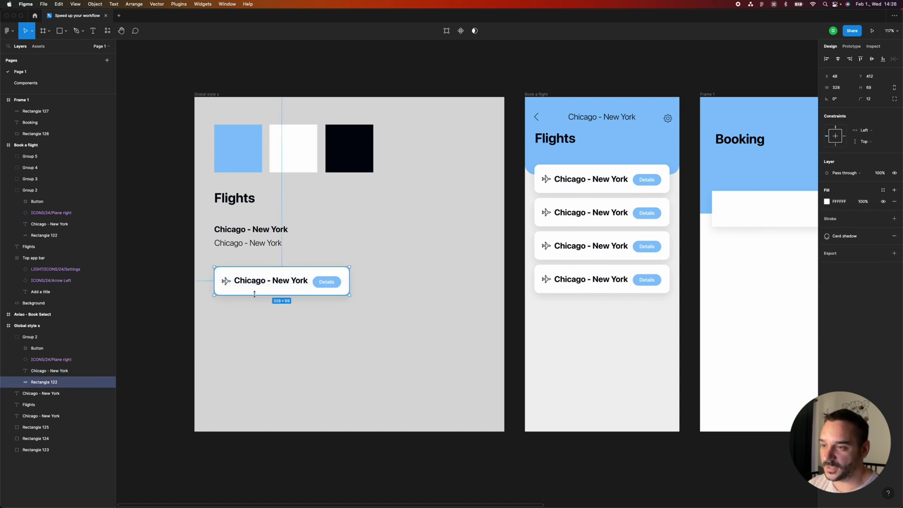
Move the copied card's Details button up 4 px to Y 431 and slightly to the right.
left_click(324, 281)
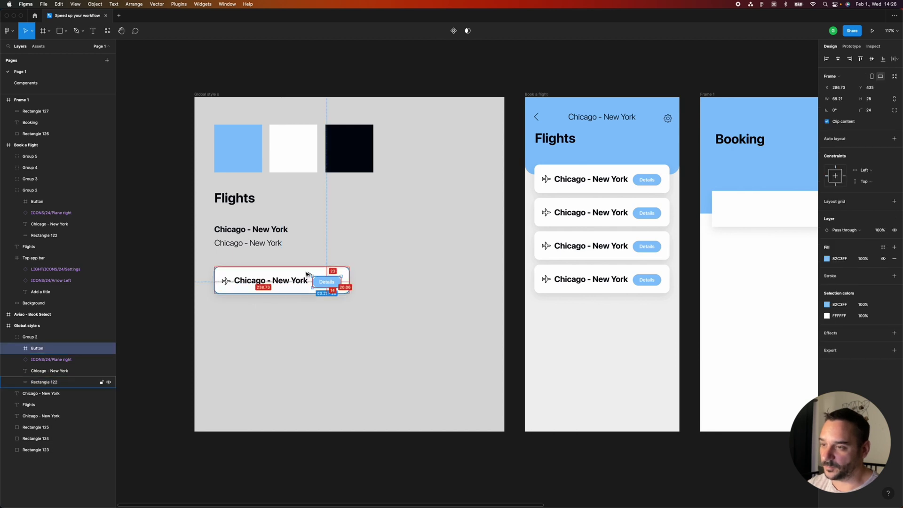
key("Up")
key("Up")
key("Up")
key("Up")
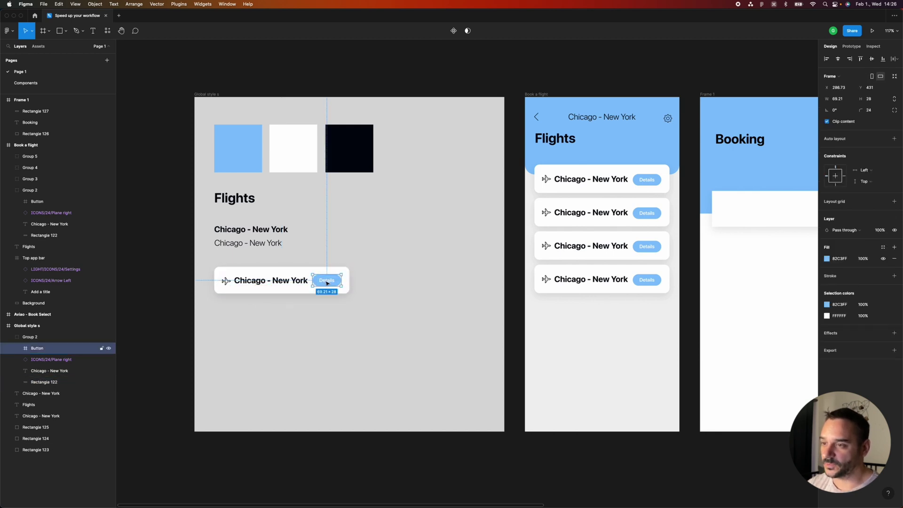
left_click(240, 262)
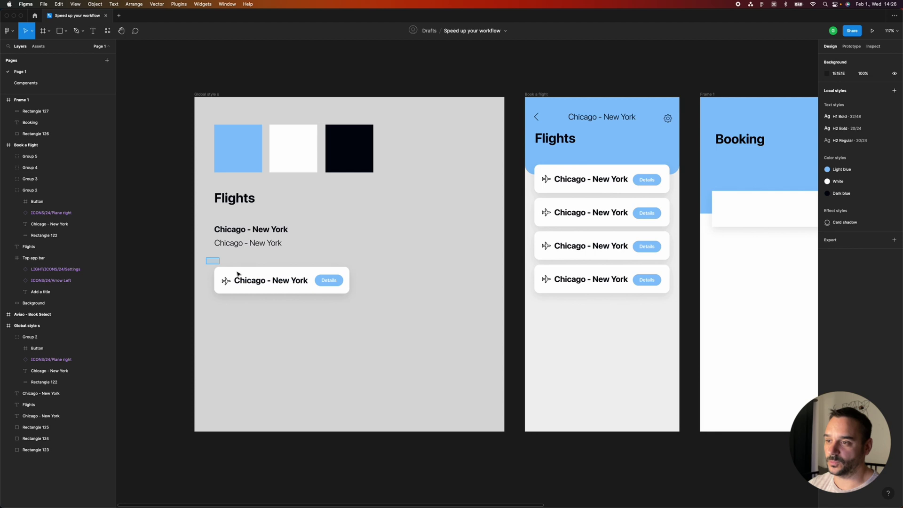
Convert the copied card in the Global styles frame to auto layout and set its horizontal padding to 16.
left_click_drag(239, 273, 394, 313)
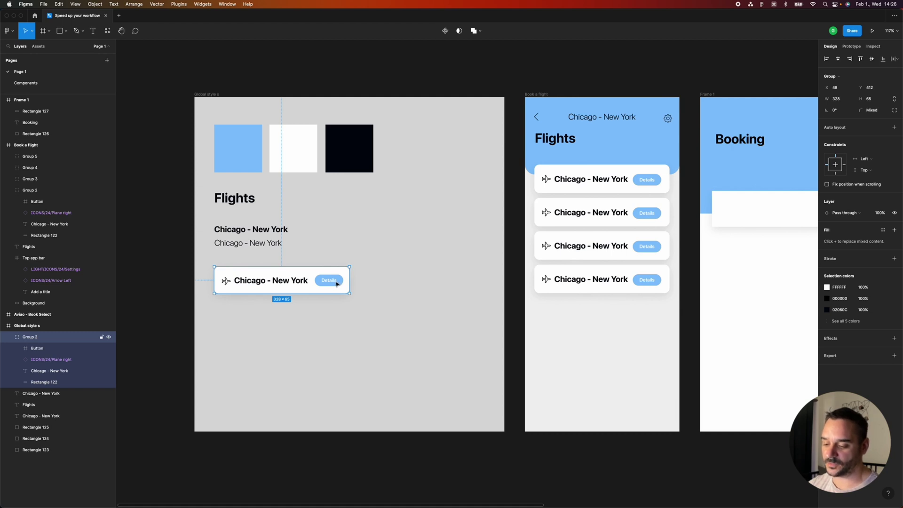
key("shift+a")
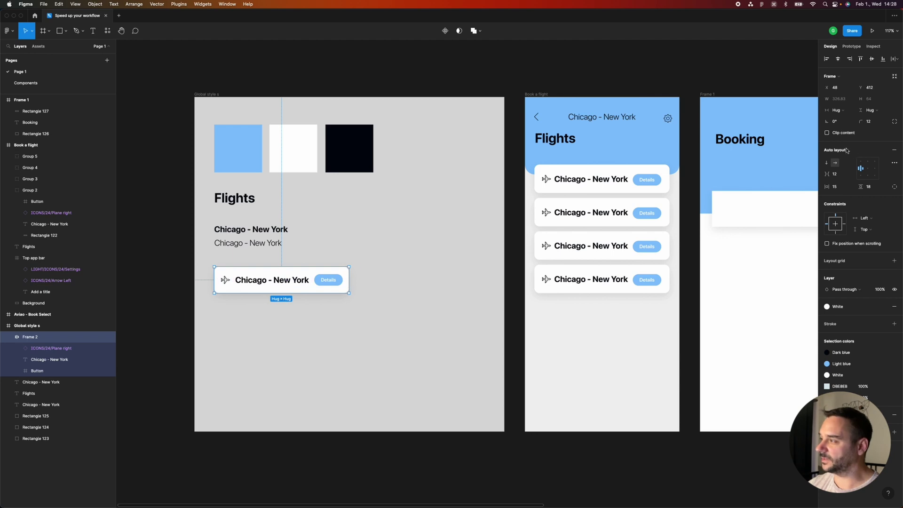
left_click(844, 176)
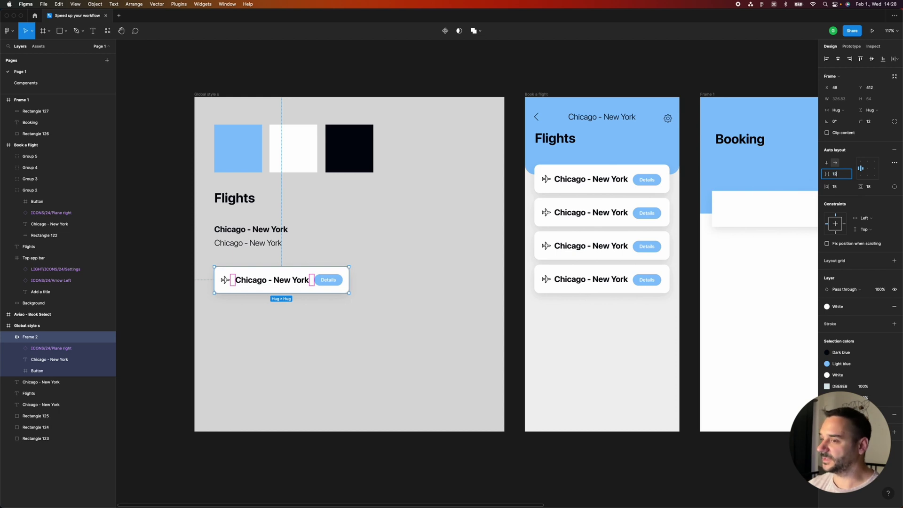
left_click(841, 189)
type("18")
key("Return")
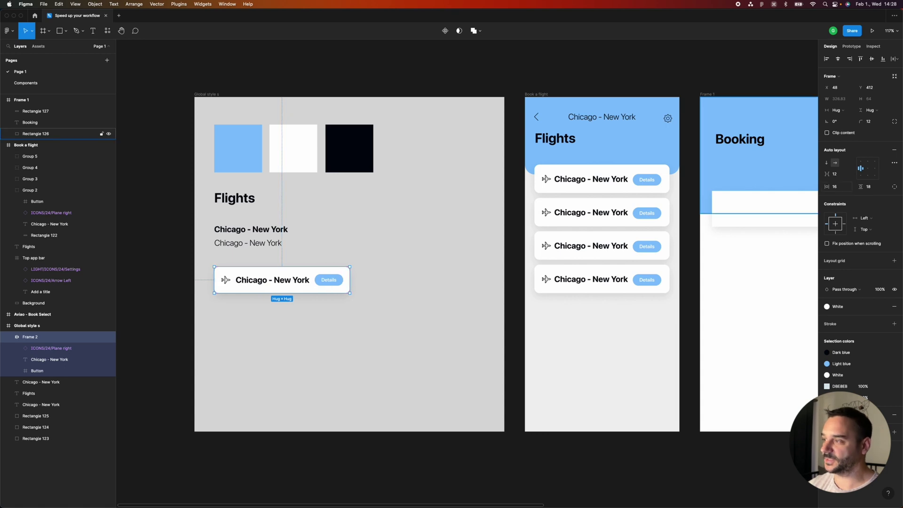
Set the copied flight card's vertical auto layout padding to 24.
left_click(874, 188)
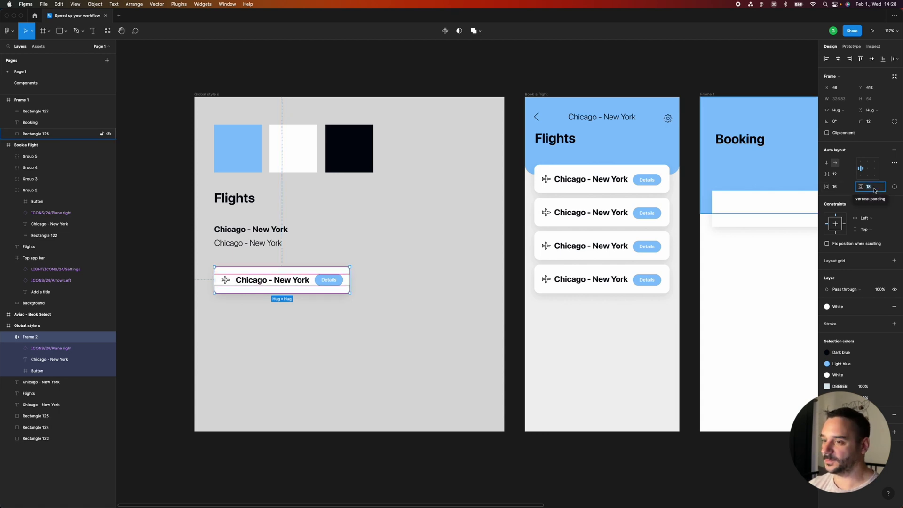
type("24")
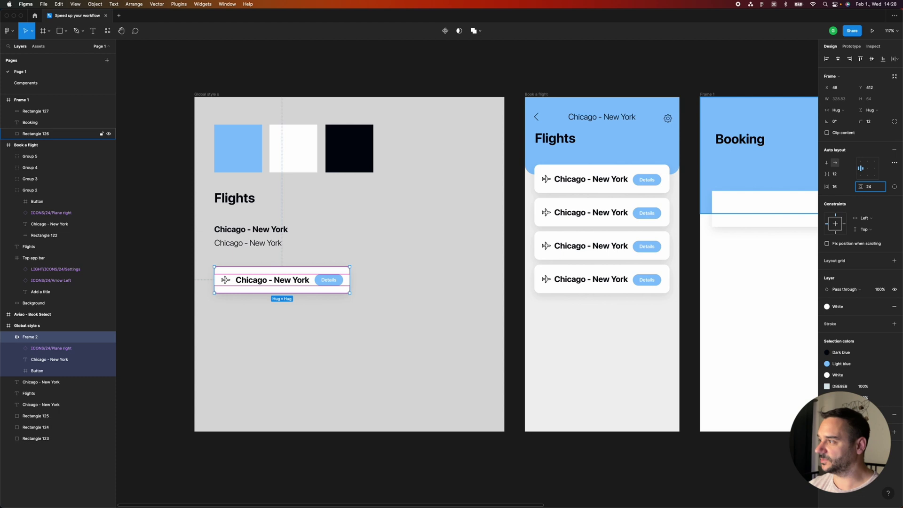
key("Return")
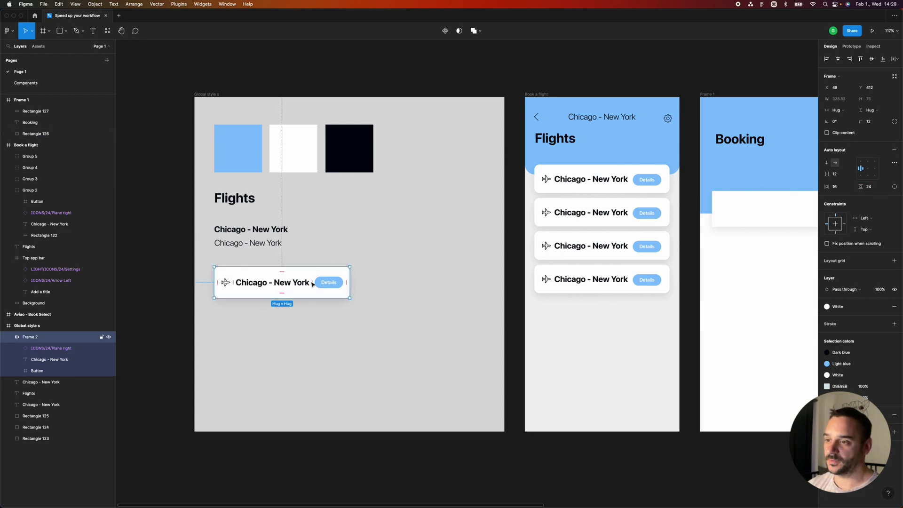
Widen the copied card to 415 and set its auto layout spacing mode to Space between.
left_click_drag(350, 273, 385, 273)
scroll(304, 284, "left", 1)
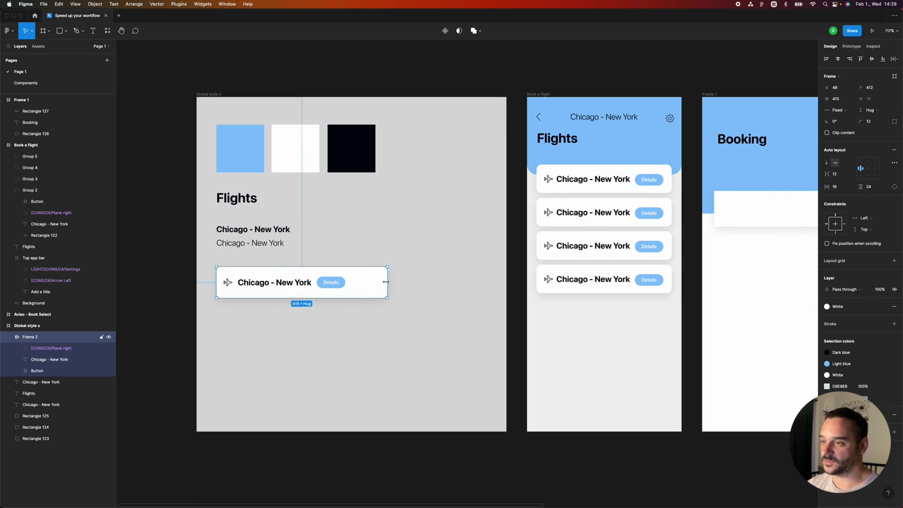
key("super")
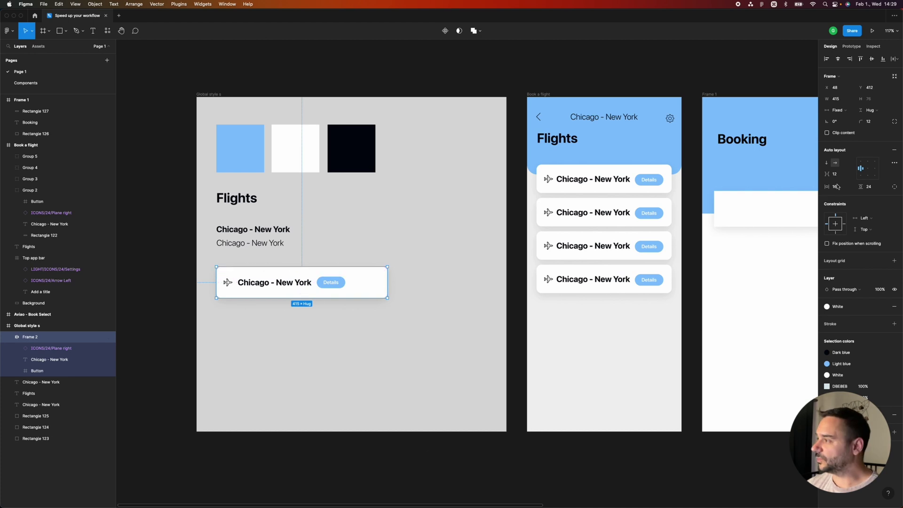
left_click(894, 163)
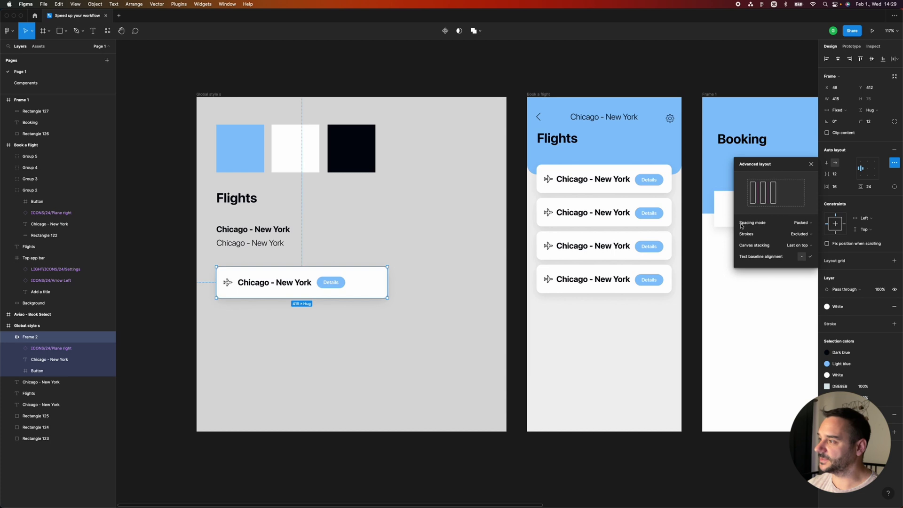
left_click(794, 226)
left_click(795, 233)
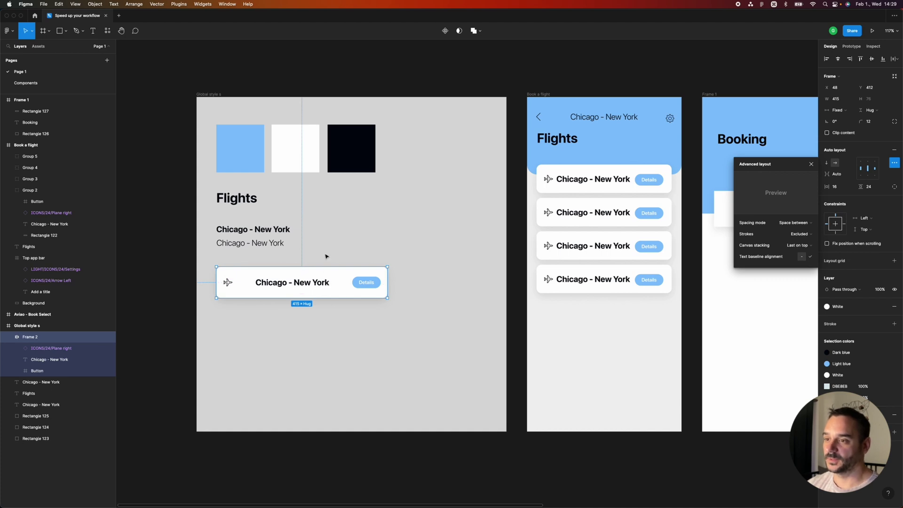
Wrap the card's plane icon and Chicago - New York text in a nested auto layout, and narrow the card slightly.
left_click(228, 282)
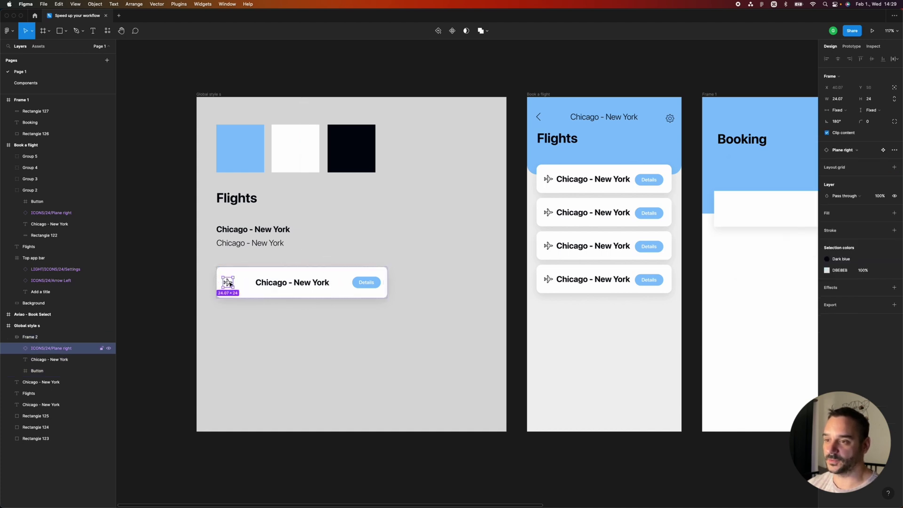
left_click(272, 283, "shift")
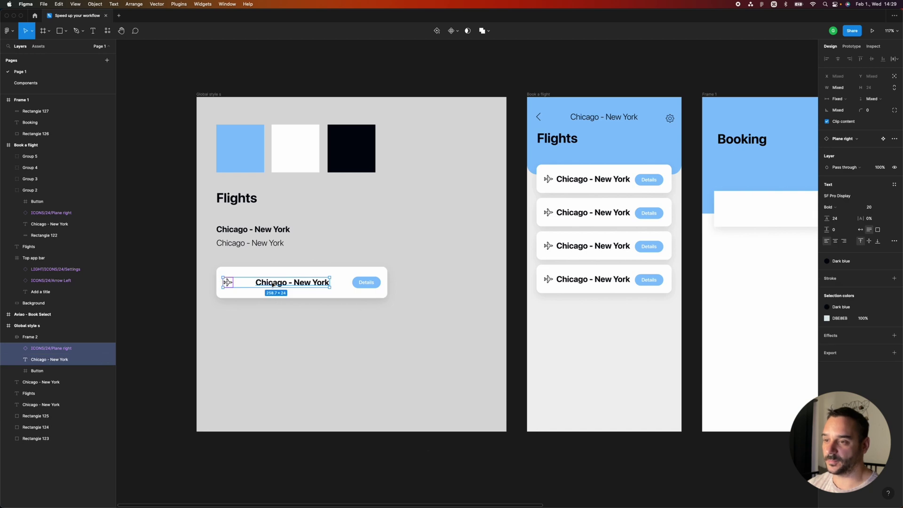
key("shift")
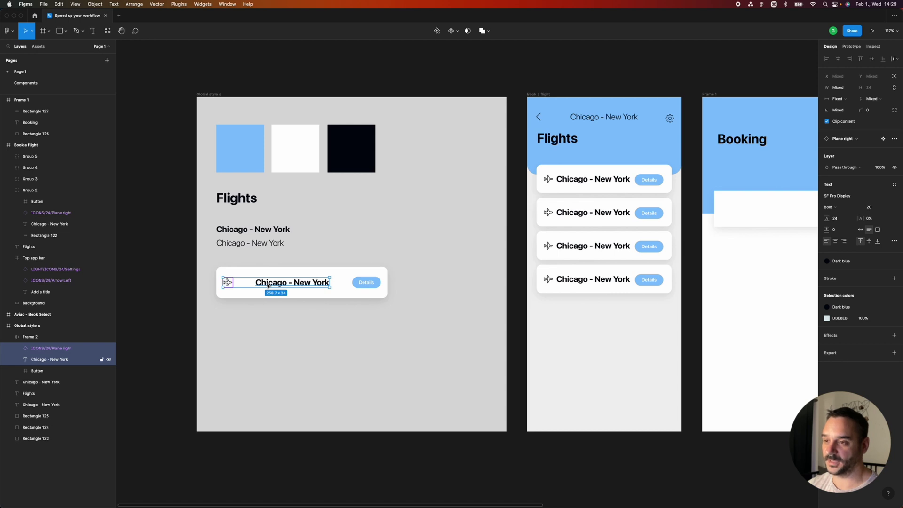
key("shift+a")
key("Escape")
mouse_move(388, 274)
left_mouse_down()
mouse_move(356, 273)
mouse_move(375, 273)
left_mouse_up()
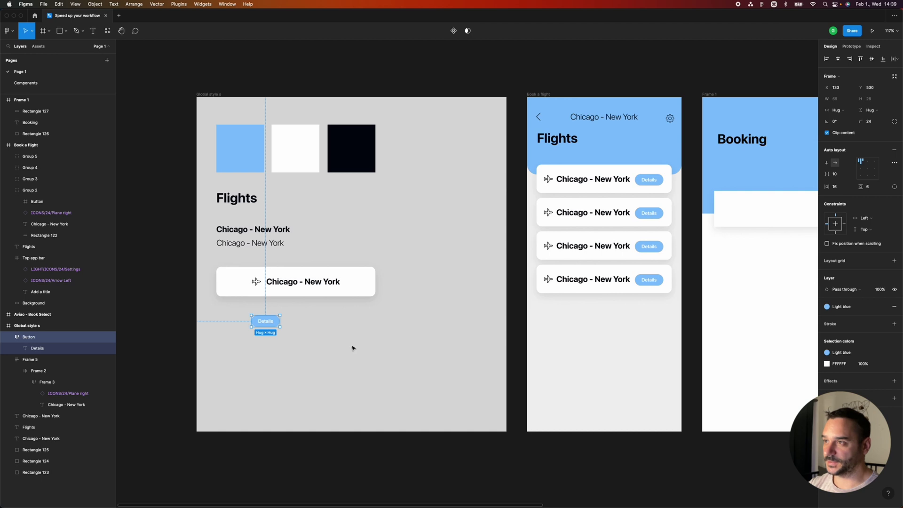
Make the separate Details button below the card a component and place an instance of it in the card after the flight text.
left_click_drag(244, 306, 311, 343)
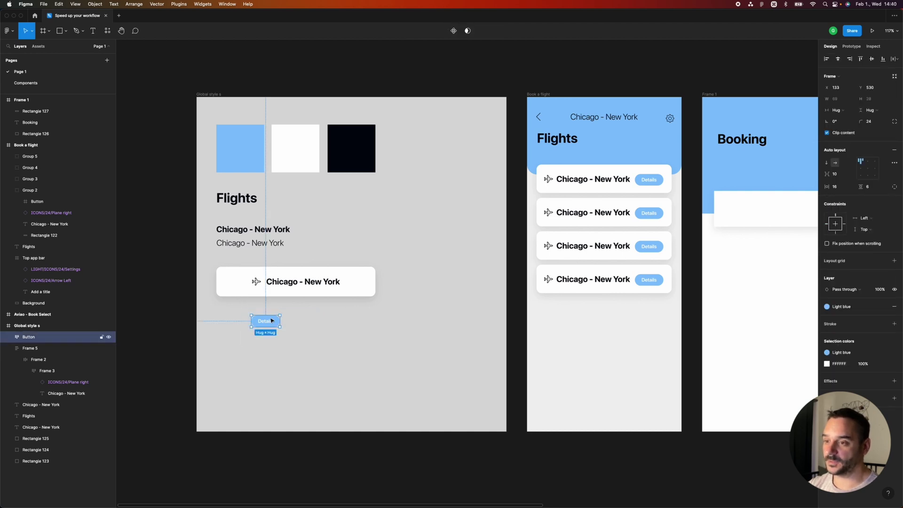
left_click(453, 31)
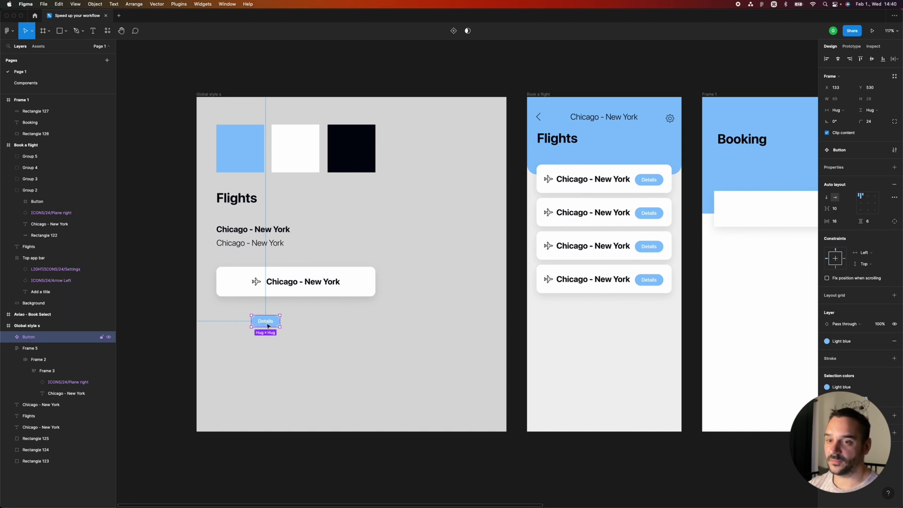
left_click_drag(268, 326, 267, 350)
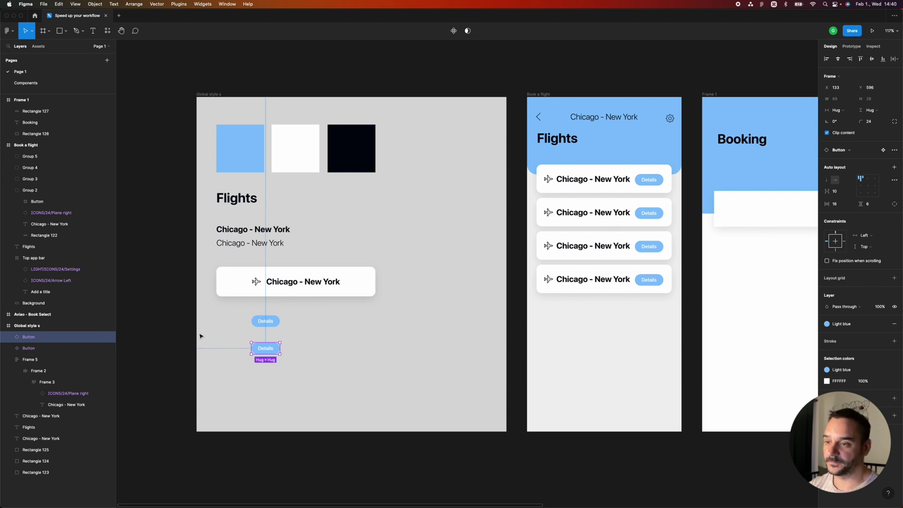
left_click_drag(269, 351, 354, 280)
left_click(338, 281)
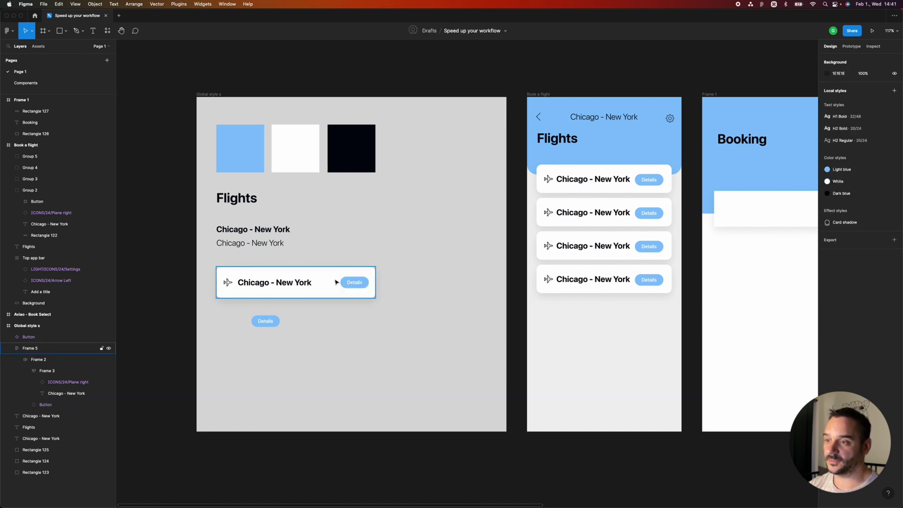
Move the main Button component to X 63, Y 581 in the Global styles frame and try the Dark blue color style on it.
left_click_drag(270, 323, 241, 336)
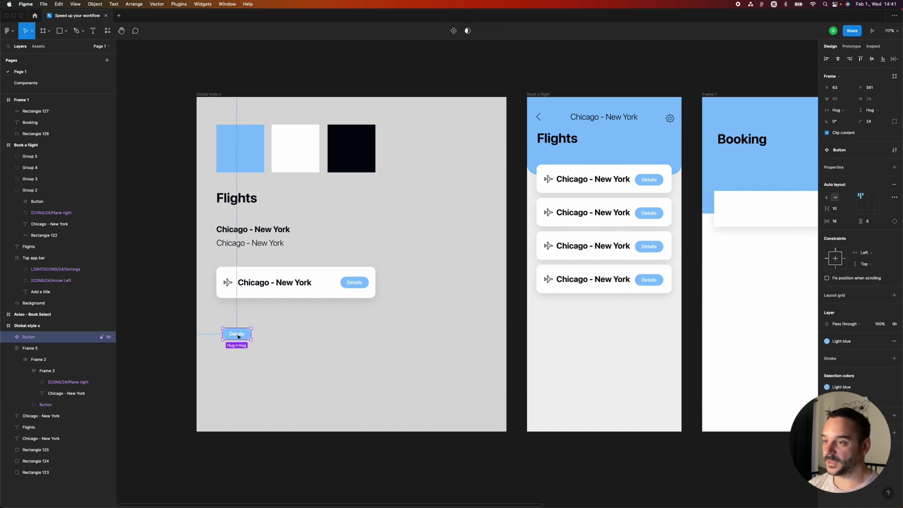
left_click(847, 342)
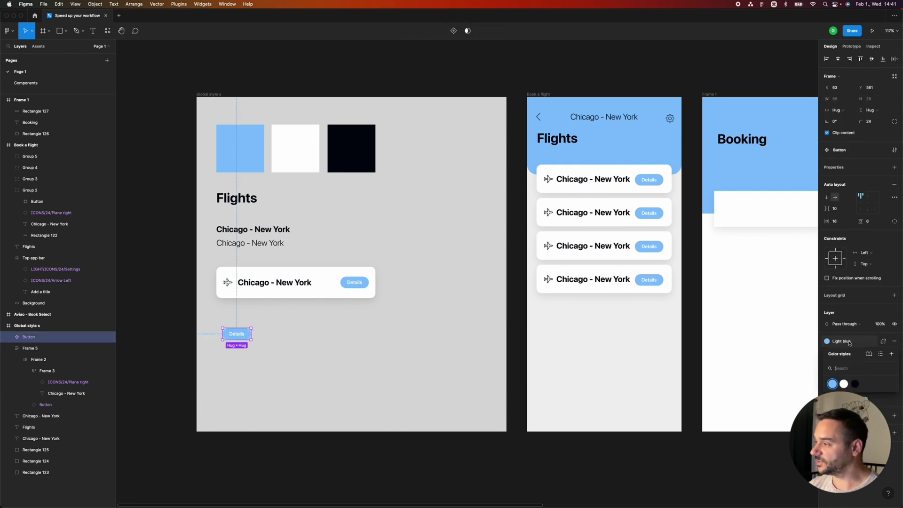
left_click(854, 384)
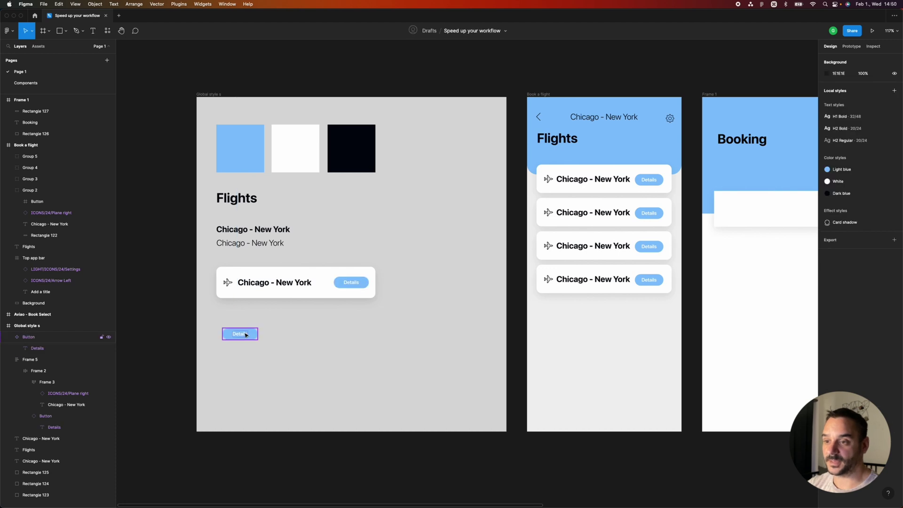
Add a second variant to the main Button component below the card.
left_click(240, 333)
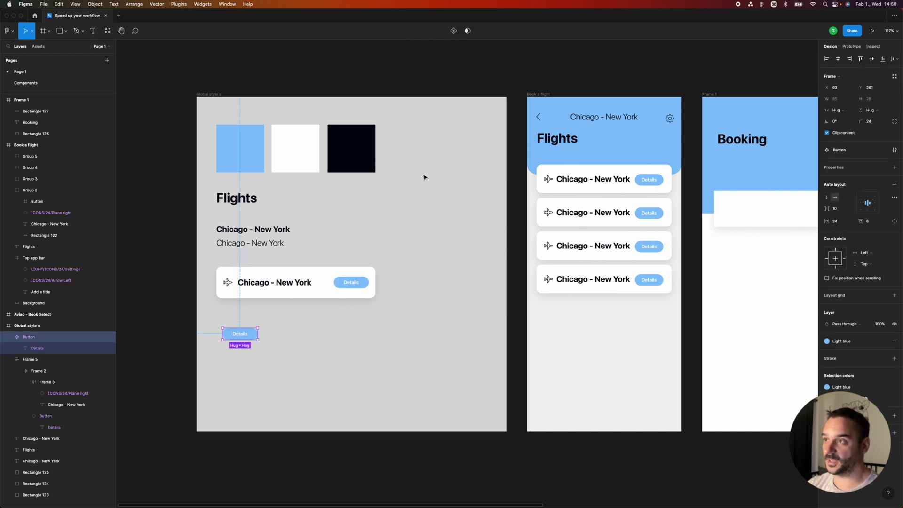
scroll(462, 66, "up", 1)
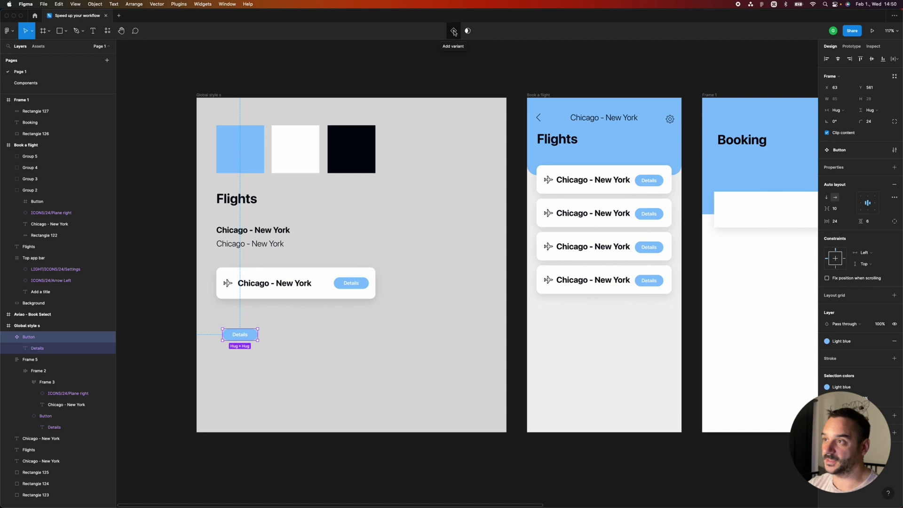
left_click(455, 33)
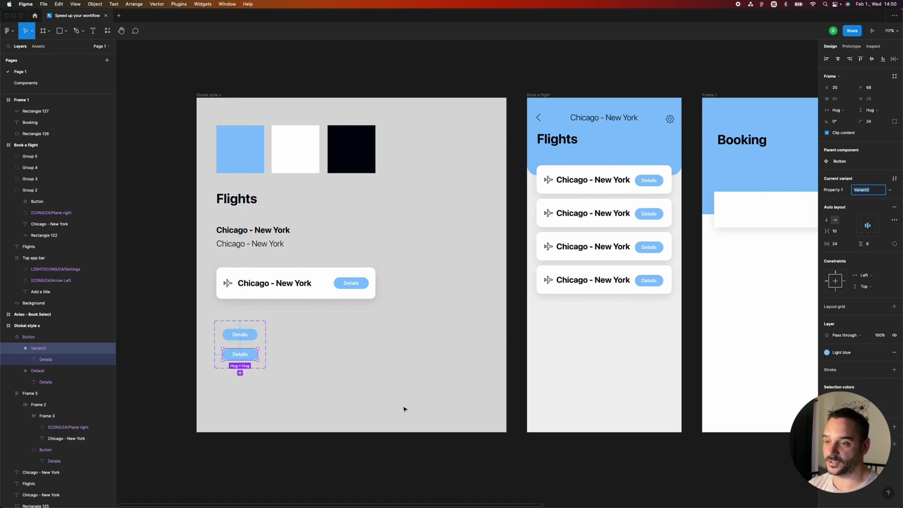
key("Escape")
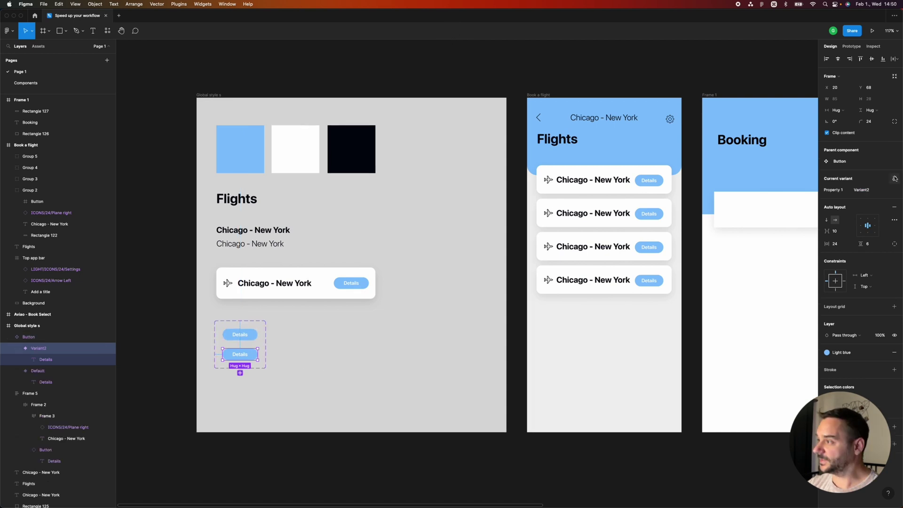
Rename the Button component's variant property to State.
left_click(837, 190)
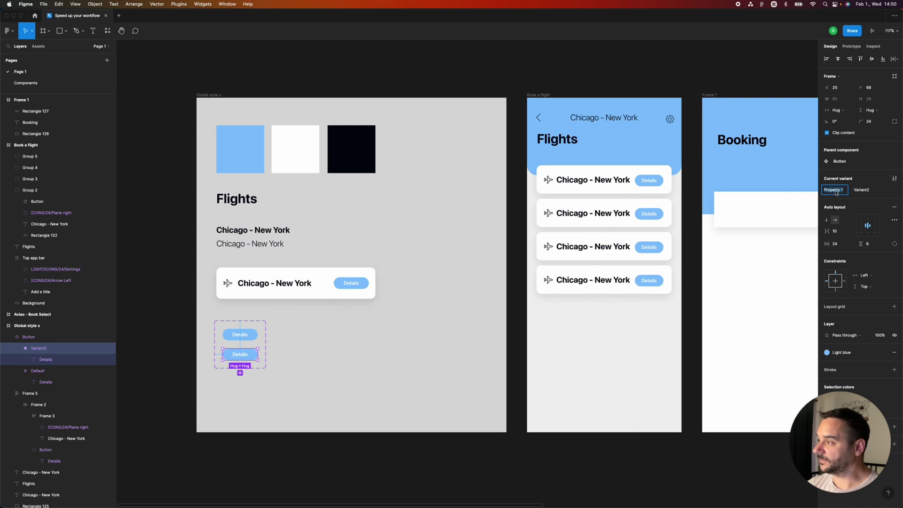
key("shift")
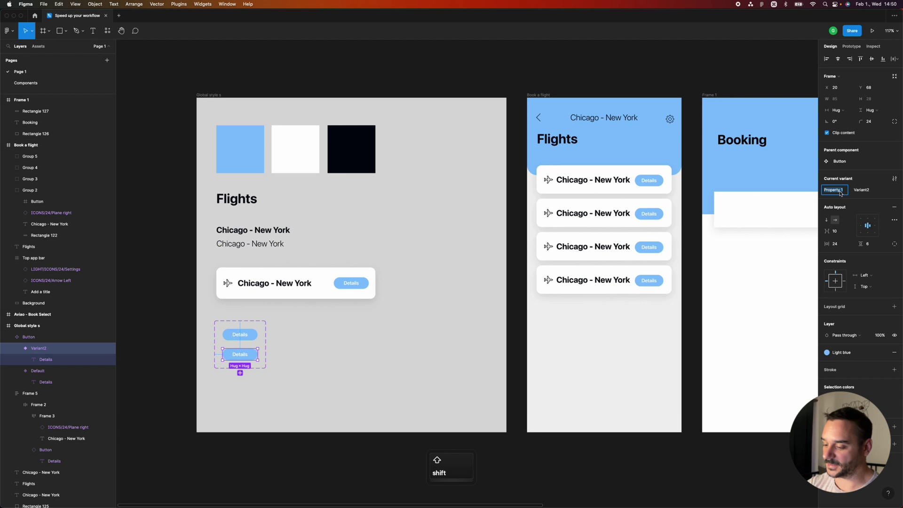
type("State")
key("Return")
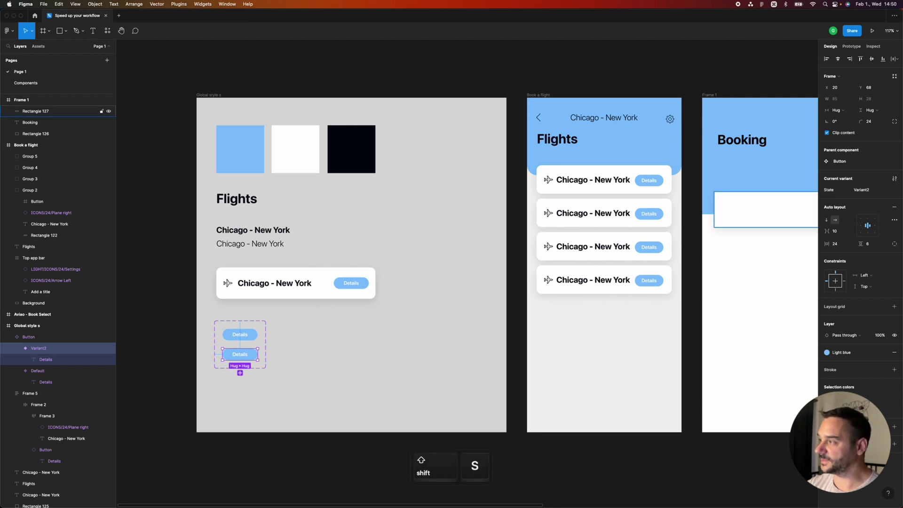
Set the State value of the second Button variant to "pressed".
left_click(245, 339)
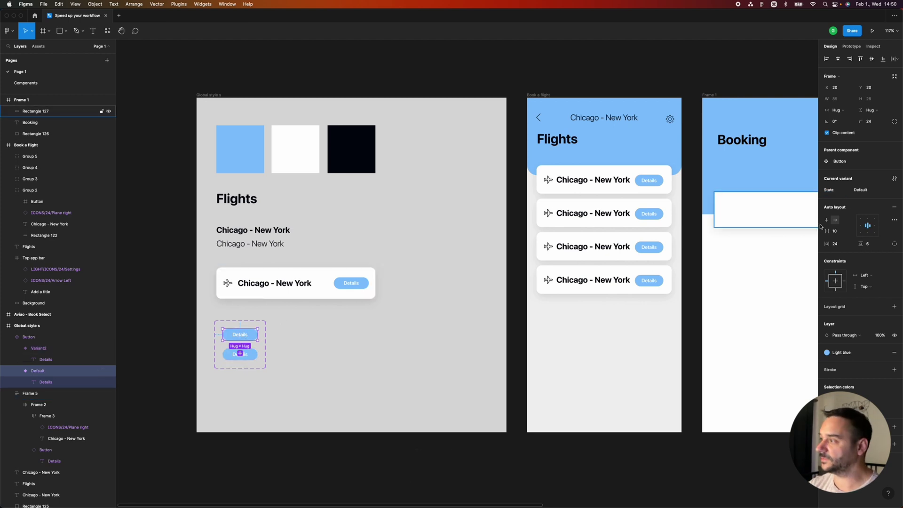
key("Tab")
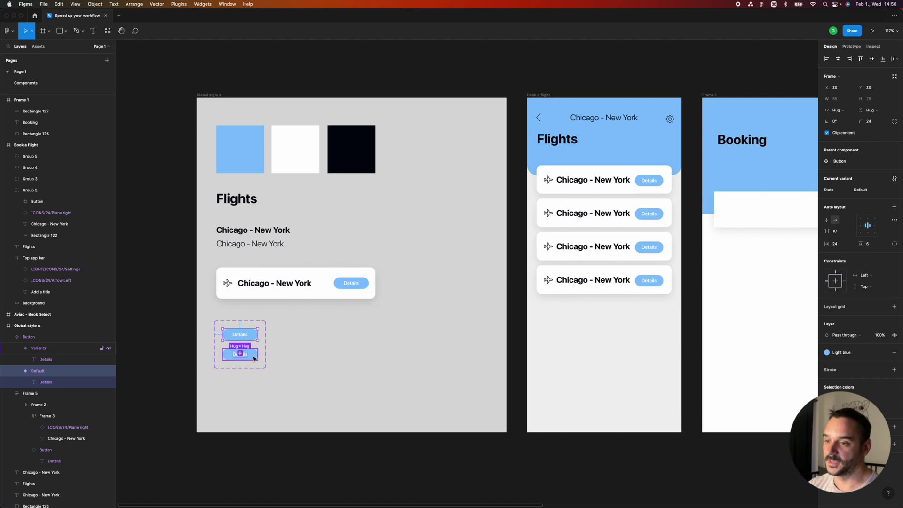
left_click(876, 191)
type("pressed")
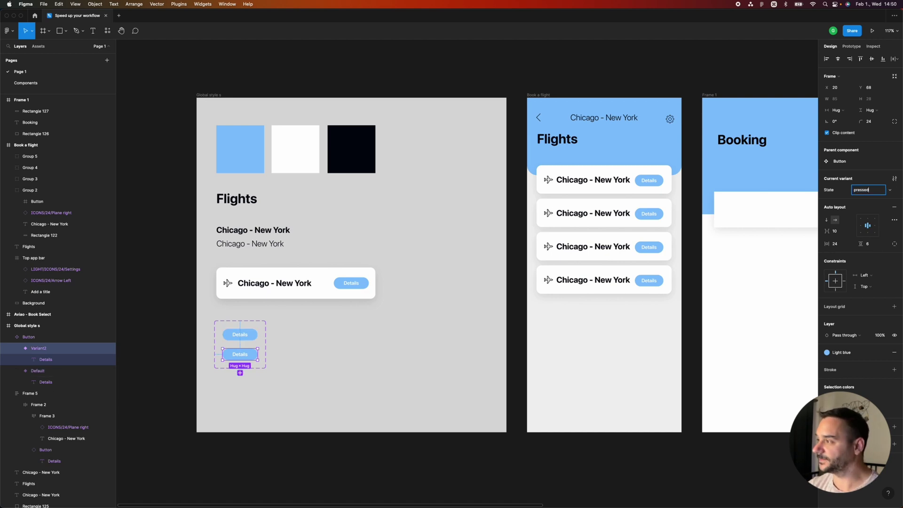
key("Return")
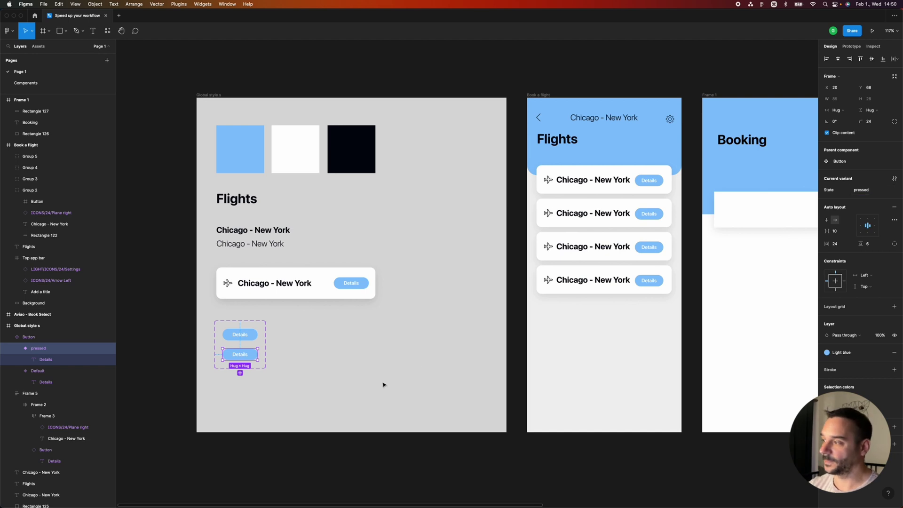
Change the second Button variant's Light blue fill to the Dark blue color style.
left_click(895, 398)
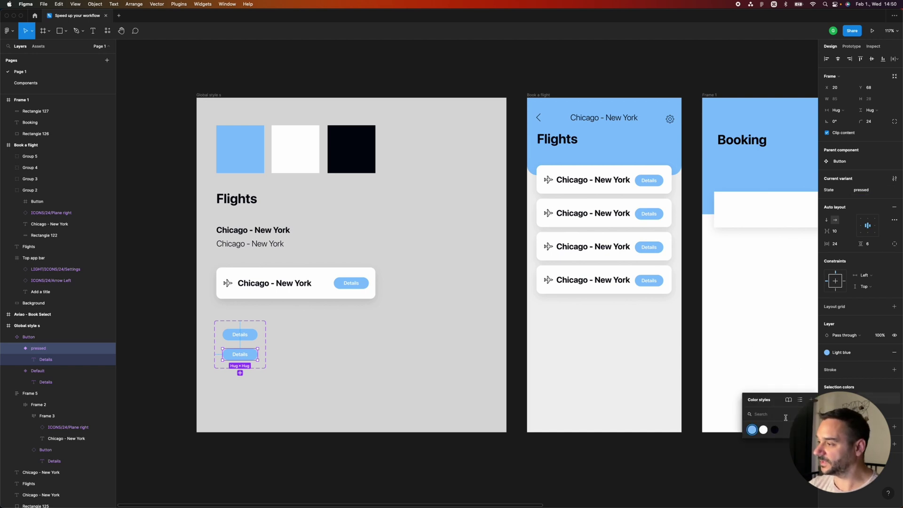
left_click(774, 429)
left_click(352, 340)
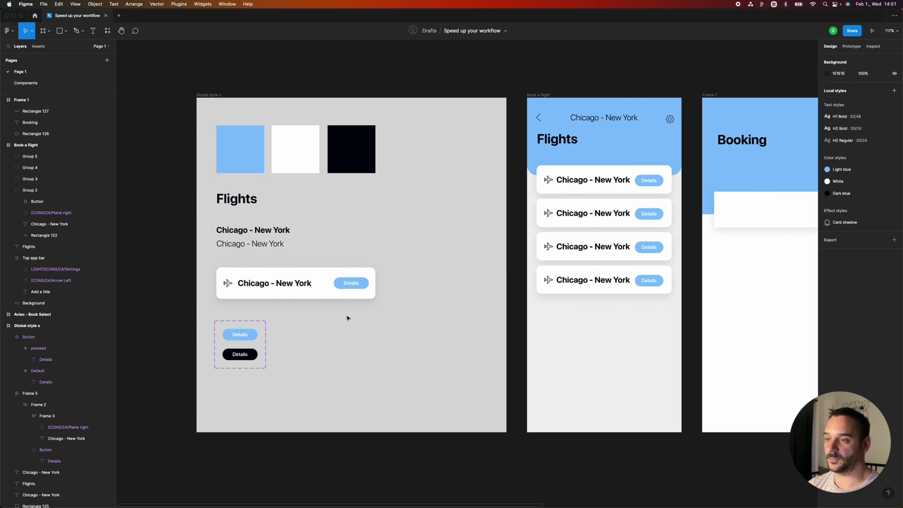
Switch the Details button instance inside the flight card to the pressed state.
left_click(356, 285, "super")
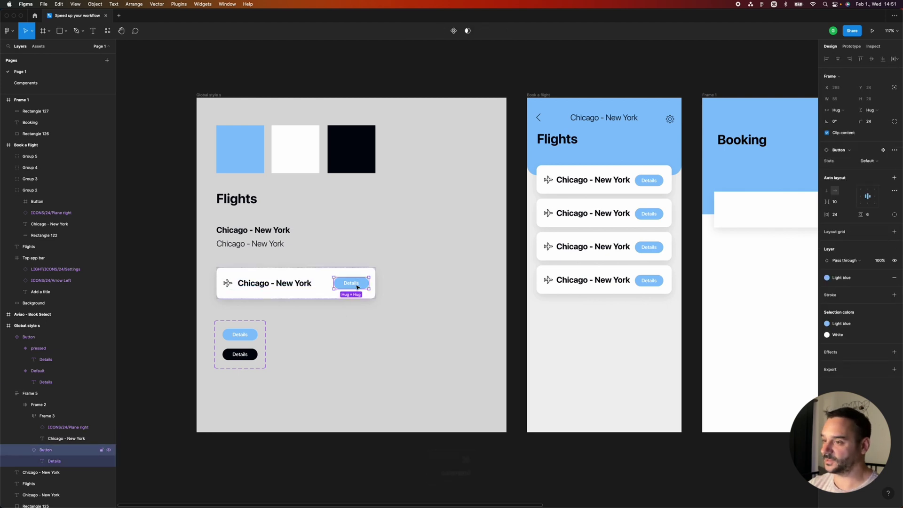
left_click(868, 161)
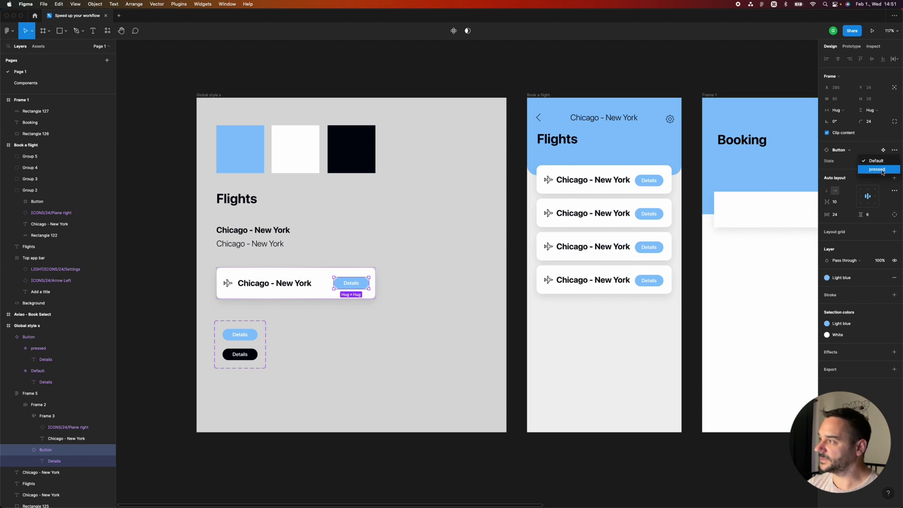
left_click(877, 171)
left_click(412, 278)
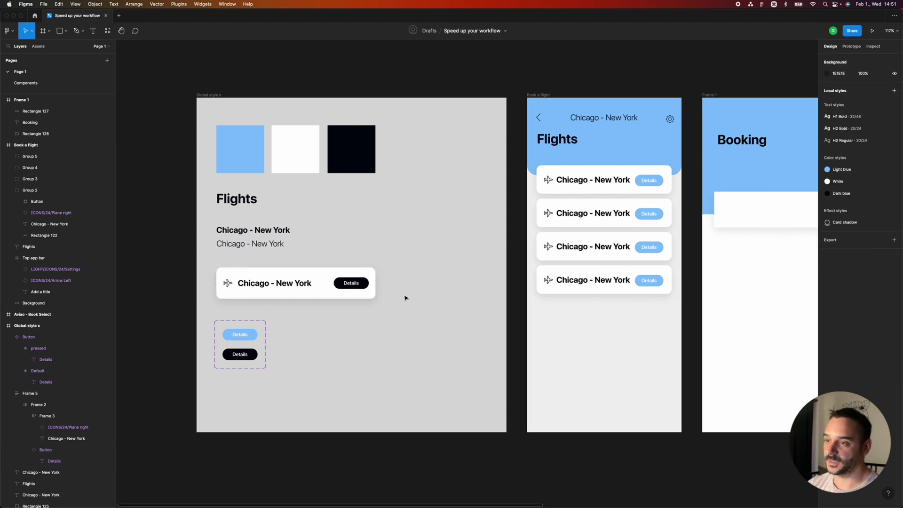
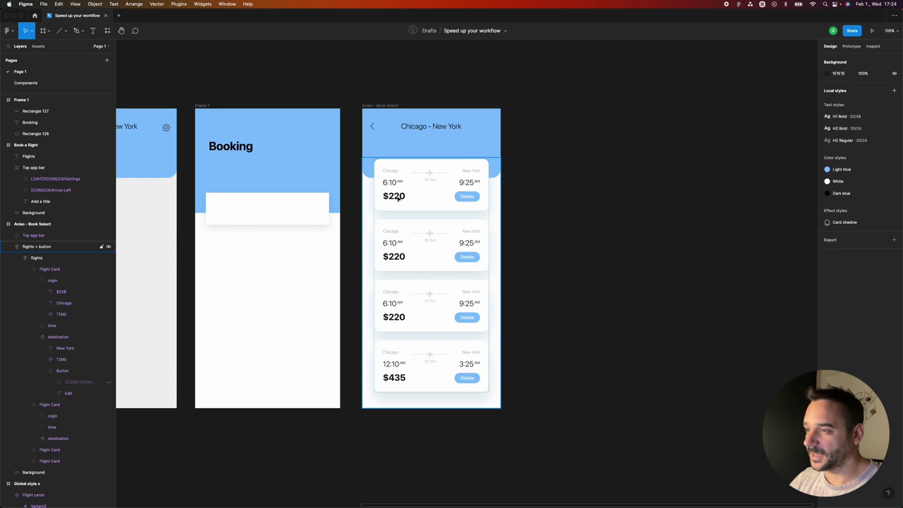
Drill down through the nested layers of the first flight card to its orgin group and clear the selection.
left_click(398, 199)
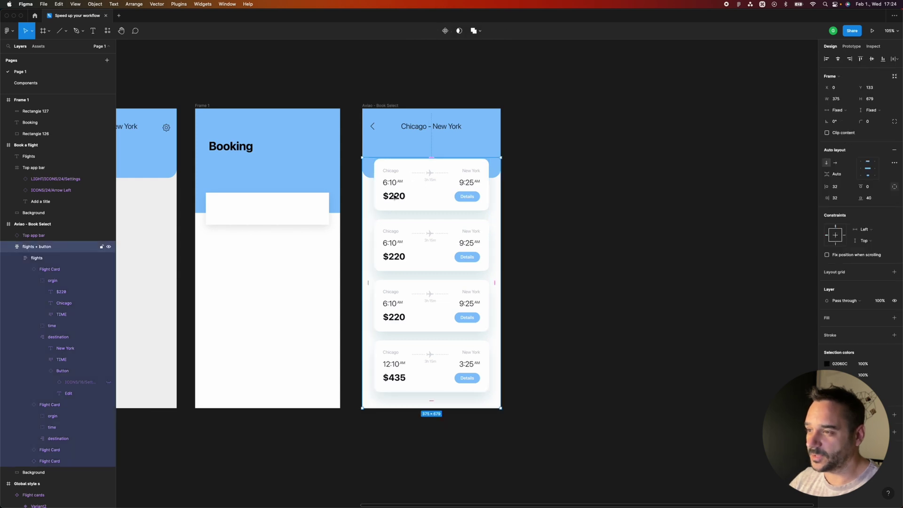
left_click(397, 184)
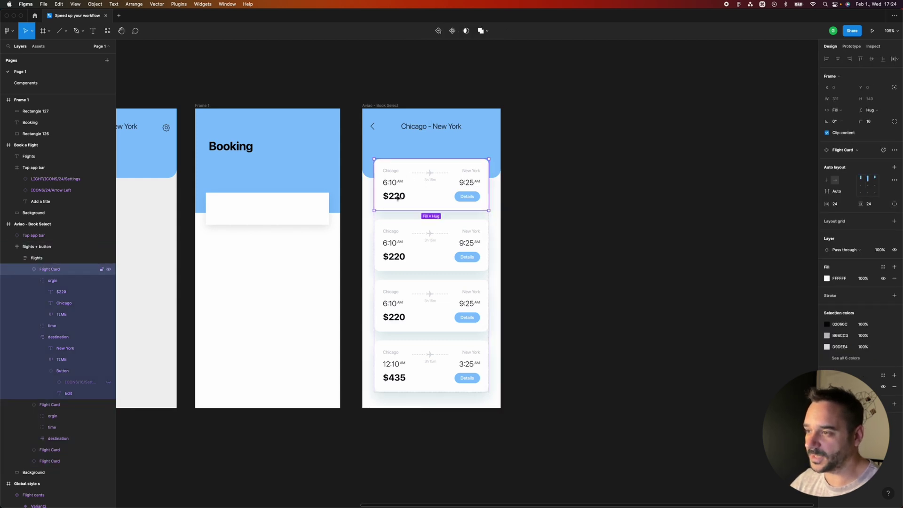
double_click(398, 198)
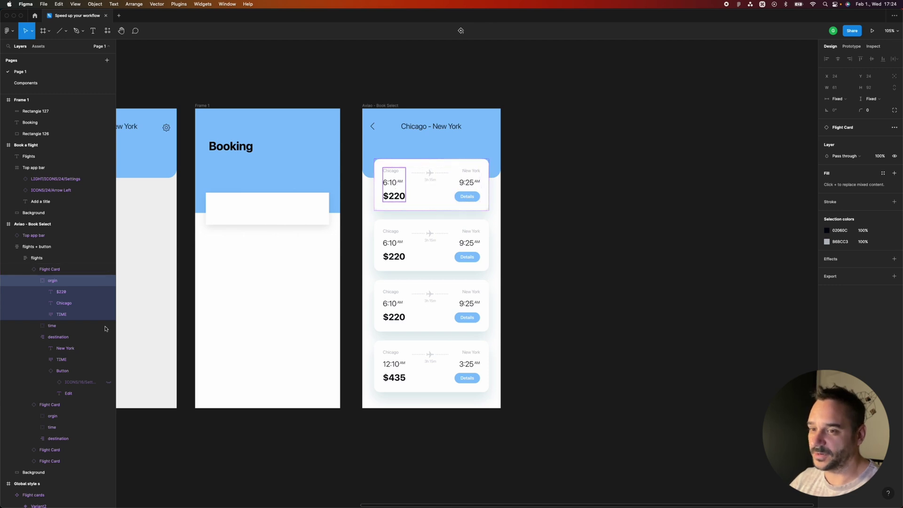
left_click(33, 280)
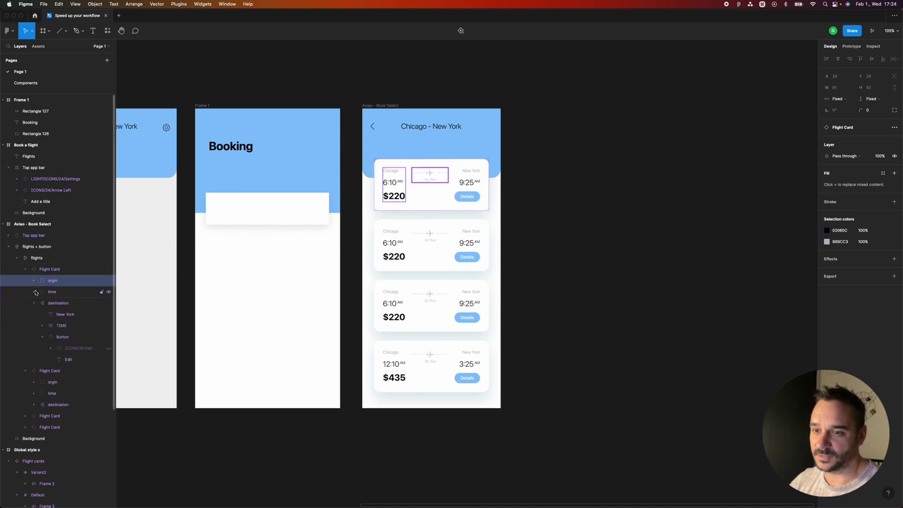
scroll(56, 330, "down", 3)
left_click(540, 179)
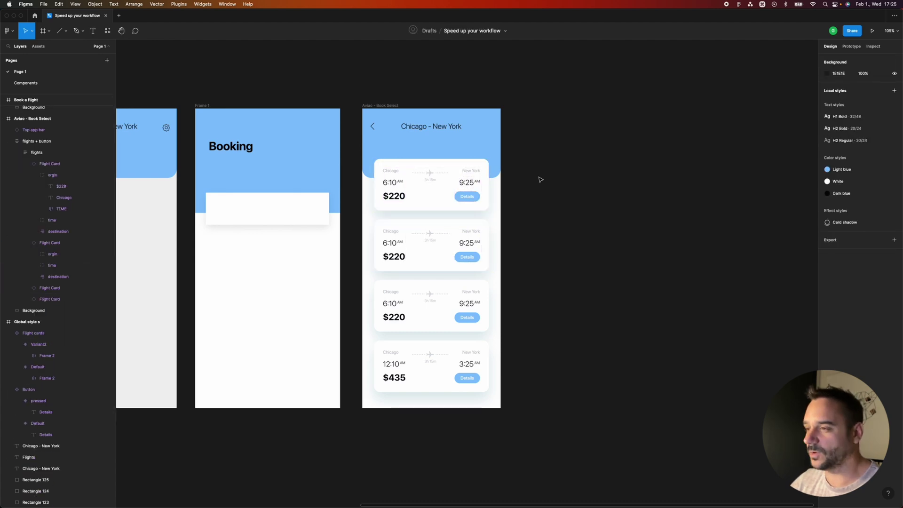
Deep-select the first flight card's $220 price, place a copy on the empty canvas beside the frame, and delete the copy.
left_click(399, 198, "super")
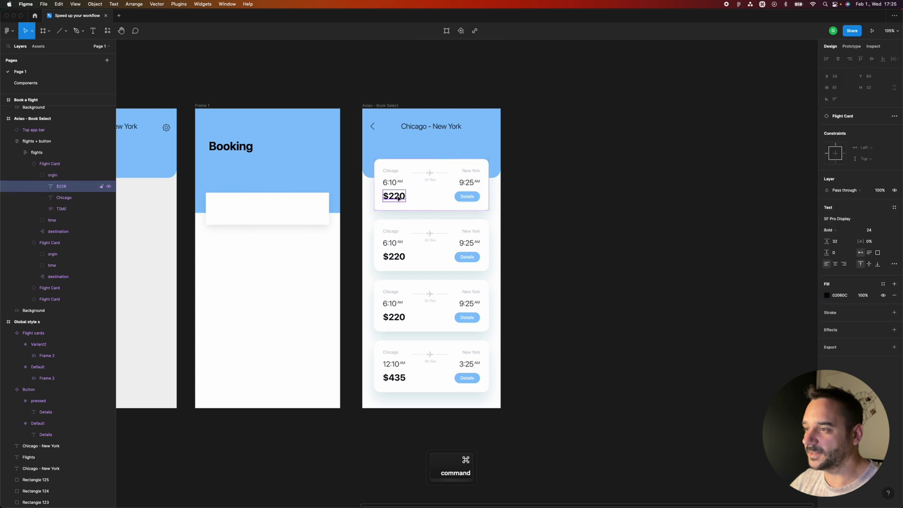
left_click(469, 186, "super")
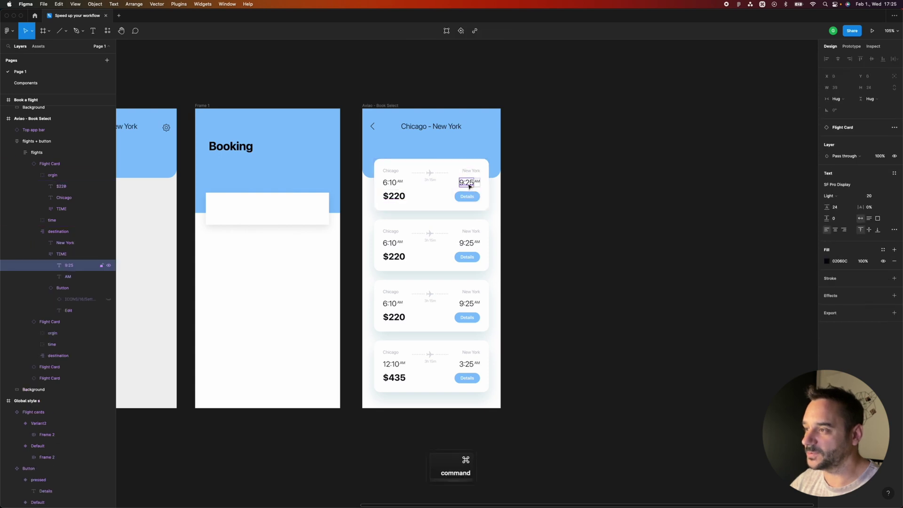
left_click(398, 198, "super")
left_click_drag(398, 198, 554, 188)
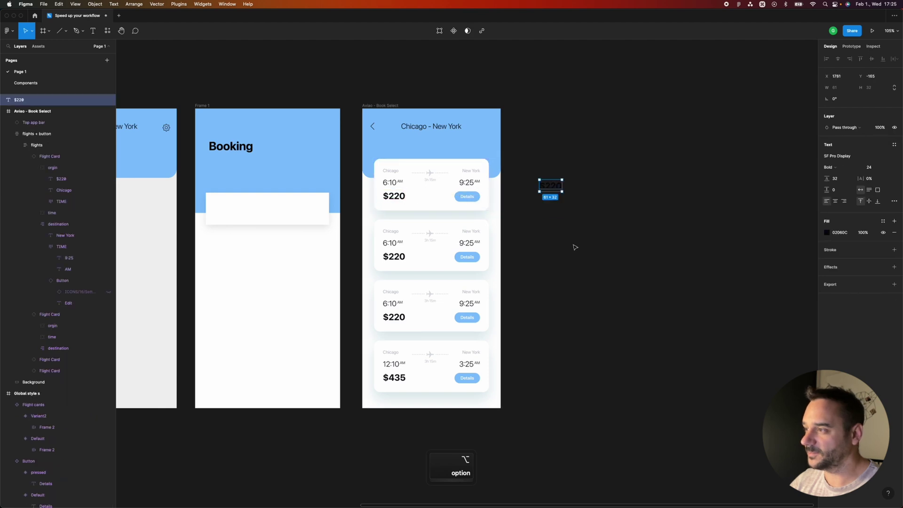
key("Delete")
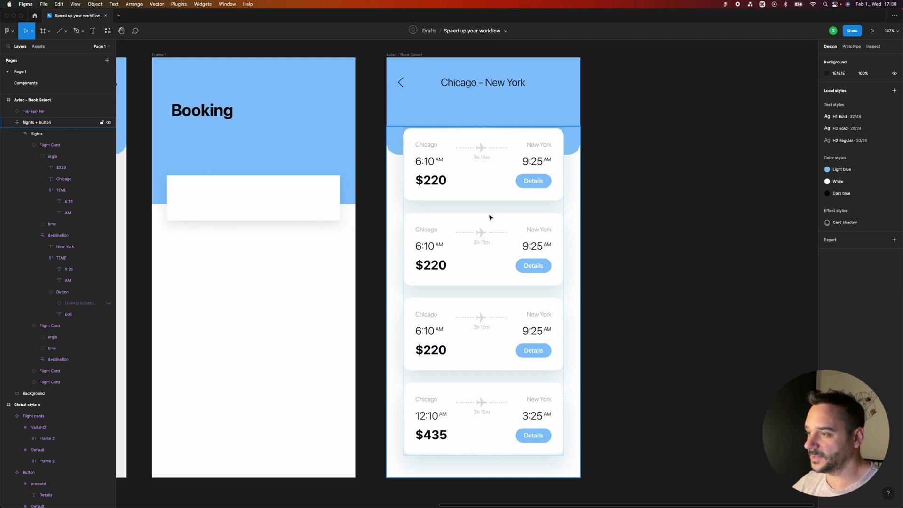
Select only the orgin, time and destination groups inside the second flight card and copy them into Frame 1.
left_click(560, 279, "super")
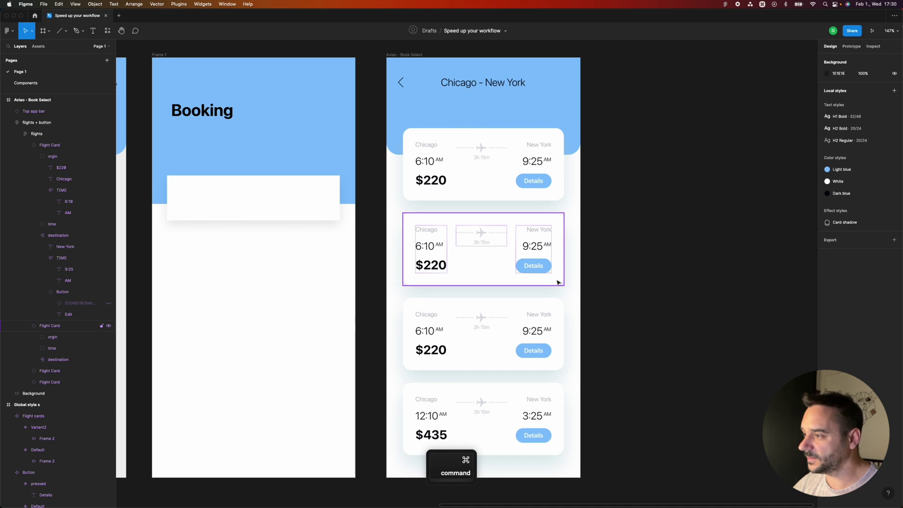
left_click_drag(557, 277, 411, 222)
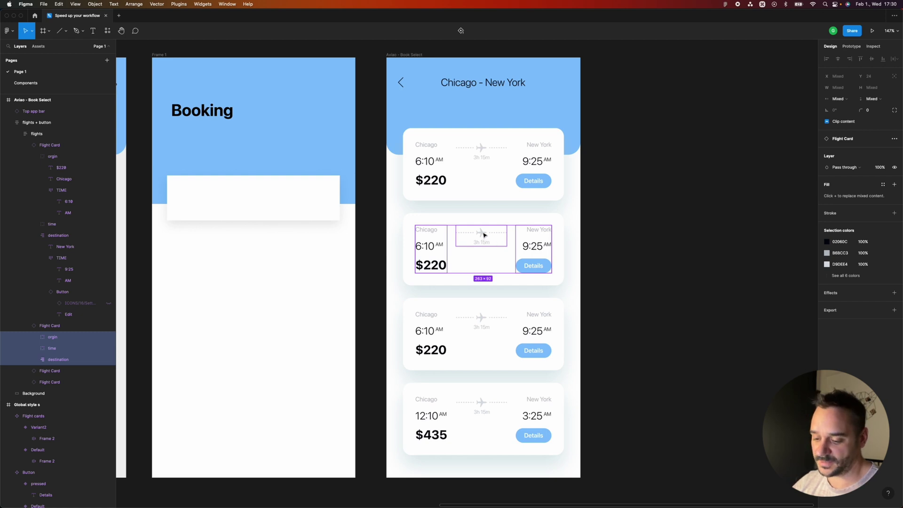
key("alt")
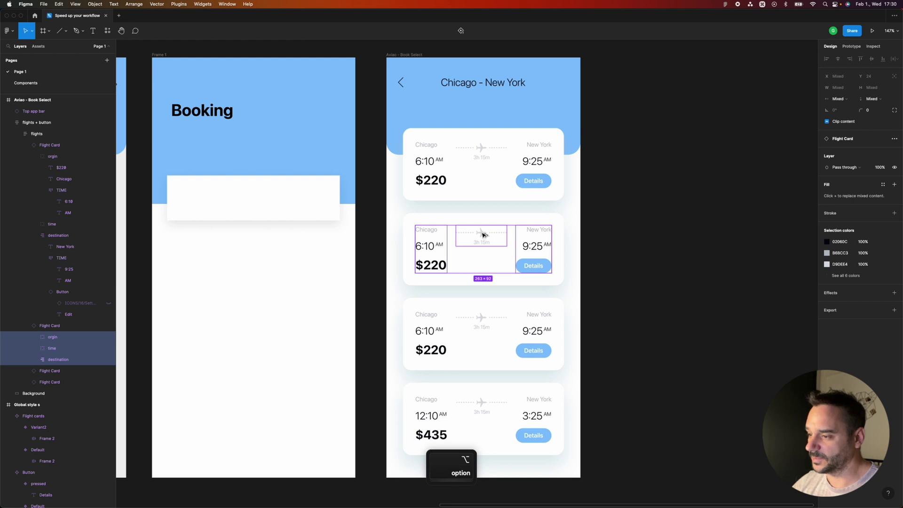
left_click_drag(484, 235, 249, 279)
scroll(268, 281, "left", 3)
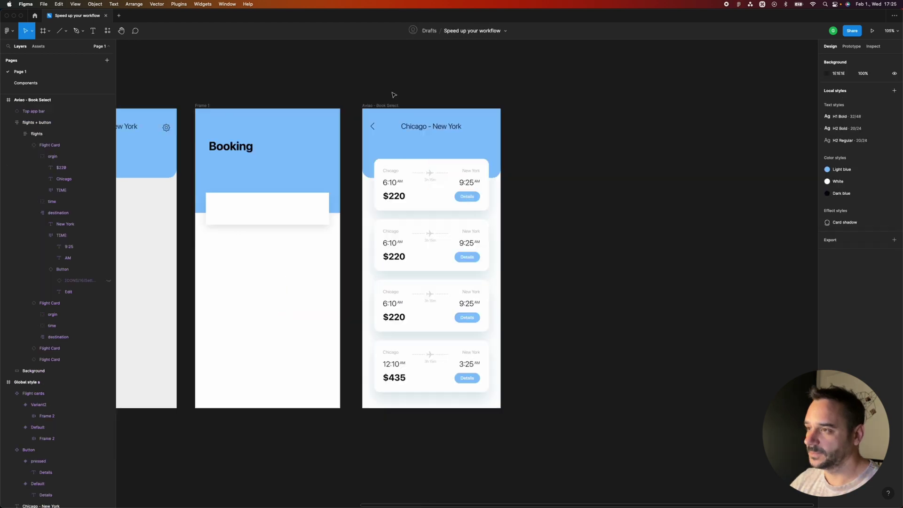
Try to duplicate the Aviao - Book Select frame beside the original with a gap of 120.
left_click(381, 106)
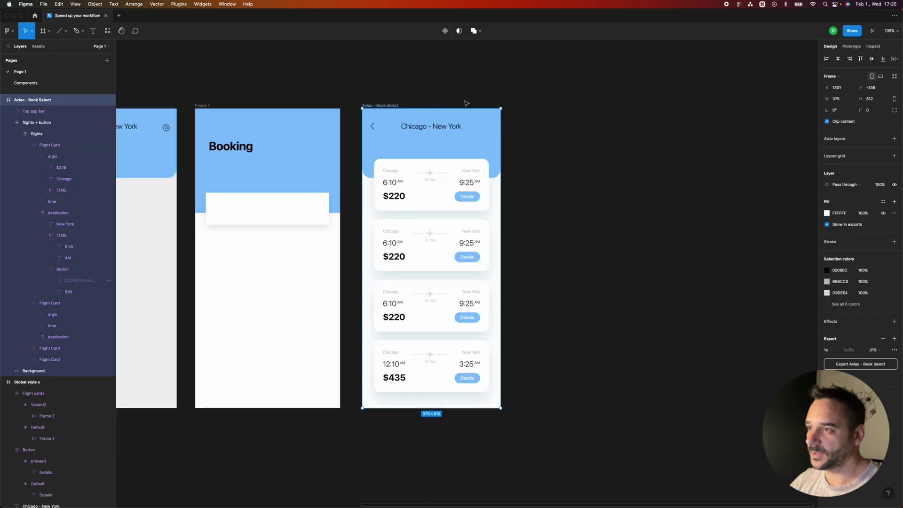
key("alt")
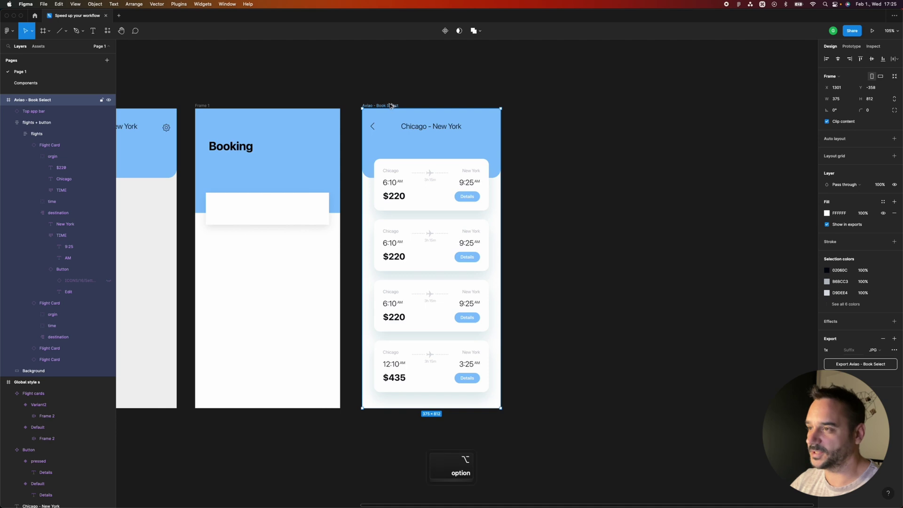
left_click_drag(385, 106, 540, 145)
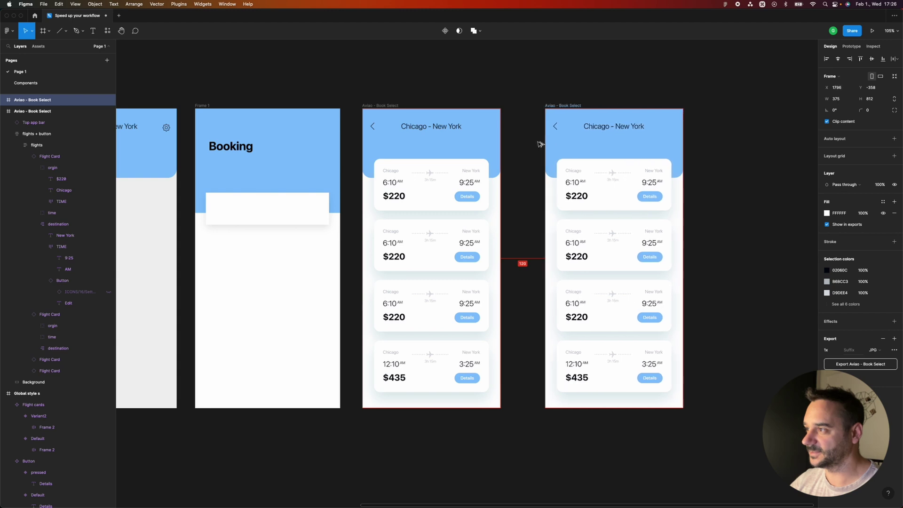
key("Escape")
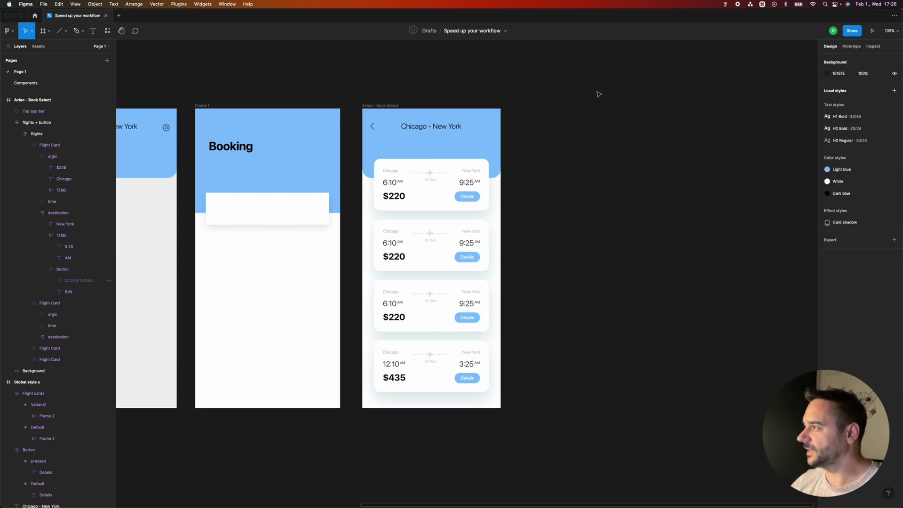
Zoom the canvas to 50% and examine the Global styles components and the screen frames at different zoom levels.
left_click(895, 31)
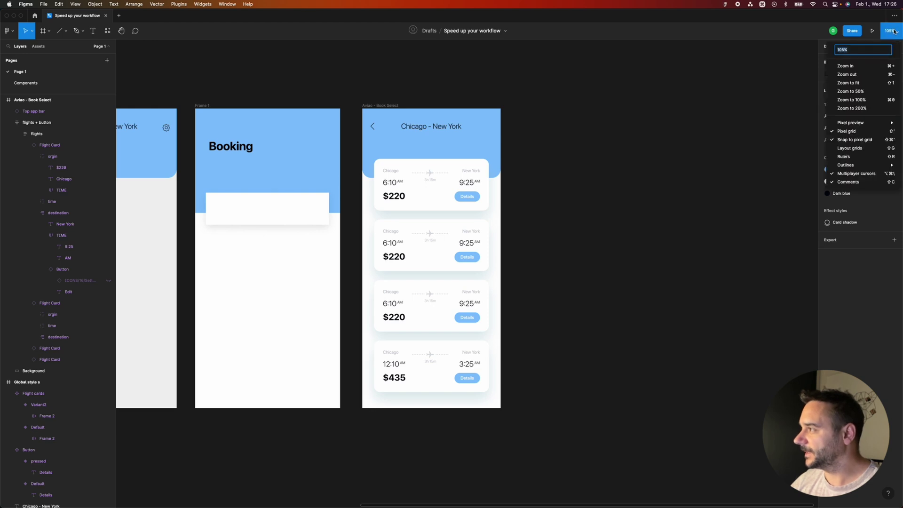
left_click(849, 94)
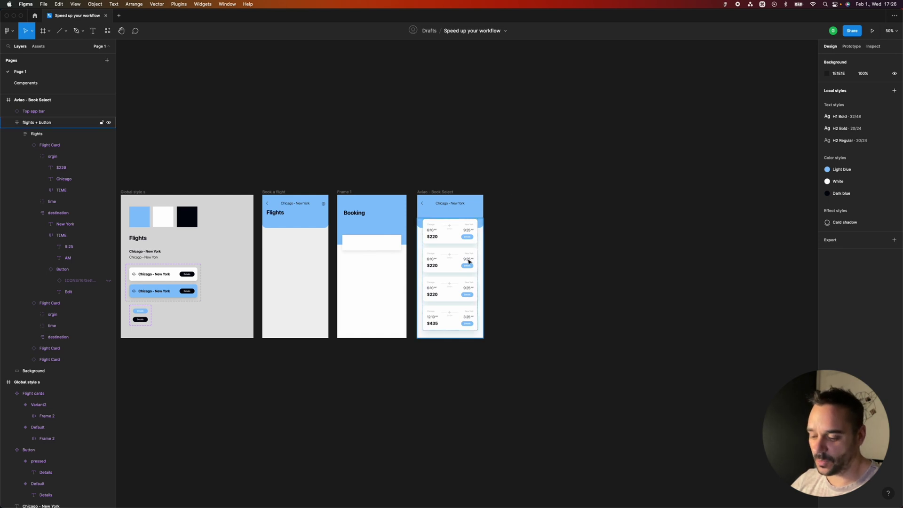
scroll(423, 268, "up", 5)
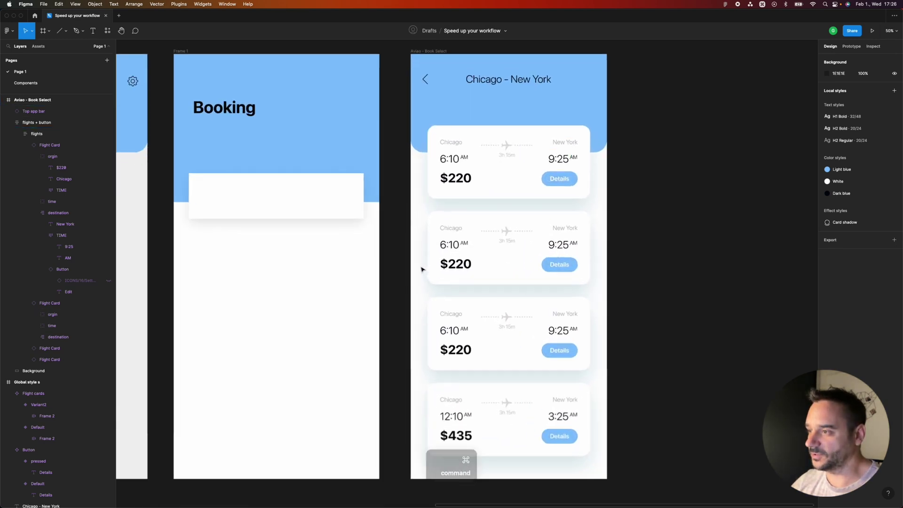
scroll(423, 270, "down", 5)
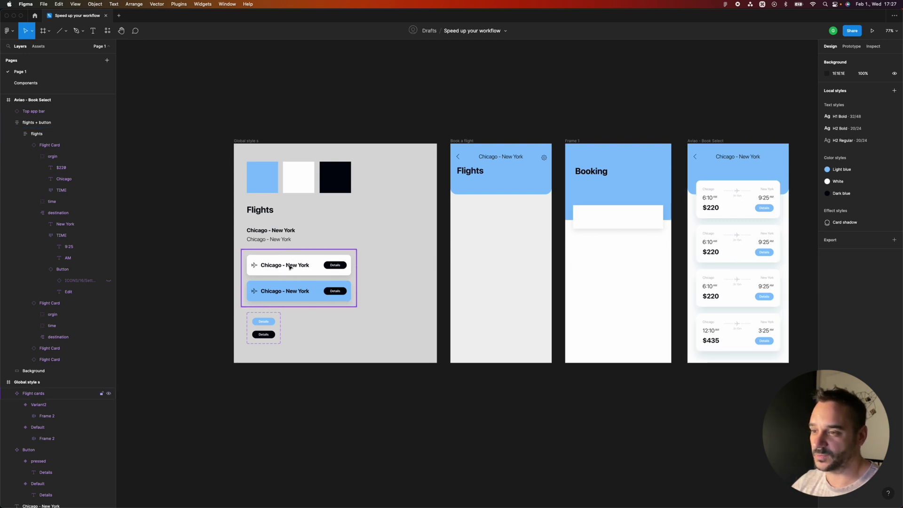
scroll(291, 269, "up", 10)
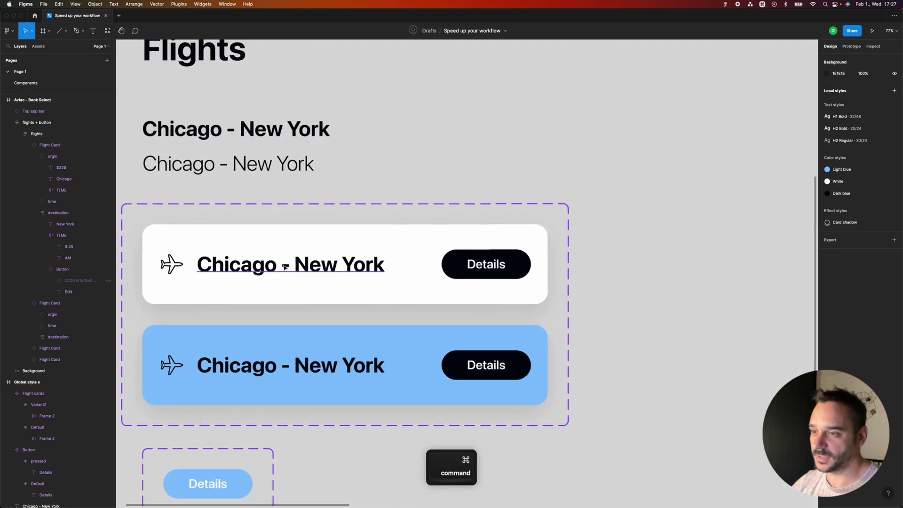
scroll(285, 267, "down", 10)
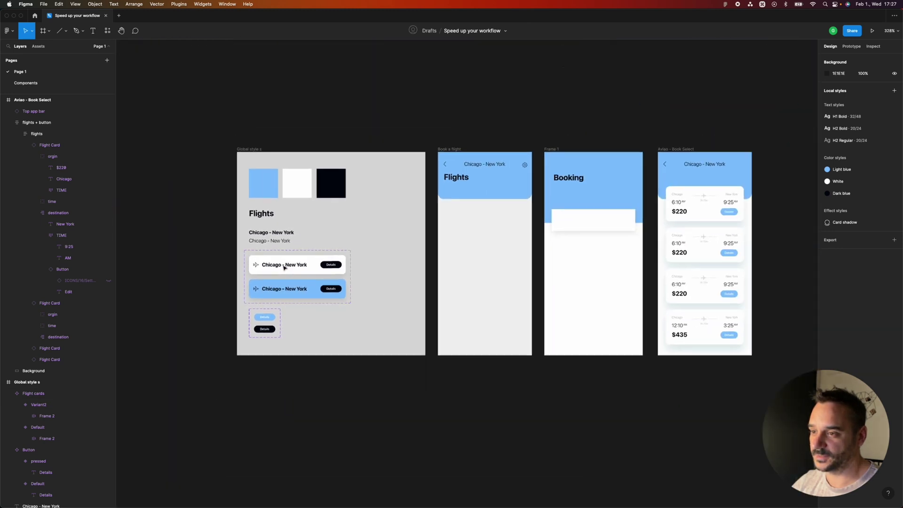
scroll(284, 267, "up", 5)
scroll(282, 264, "down", 6)
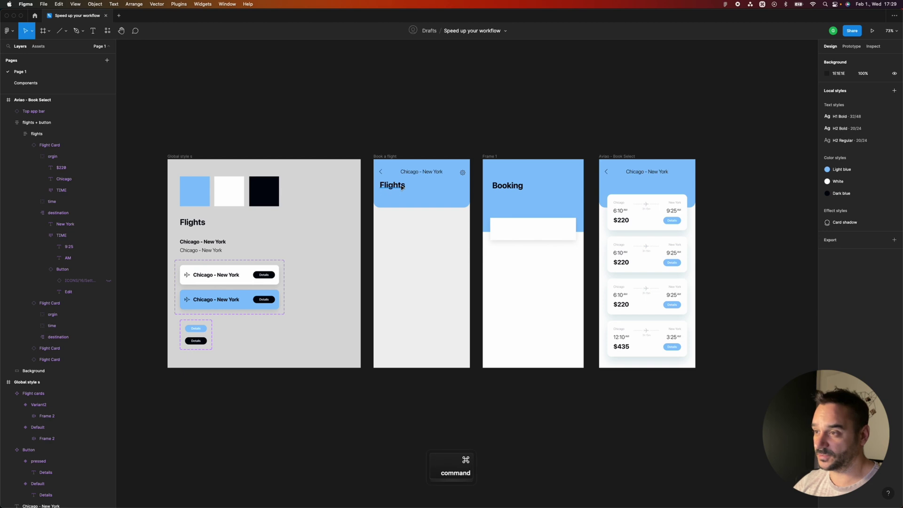
scroll(405, 186, "up", 10)
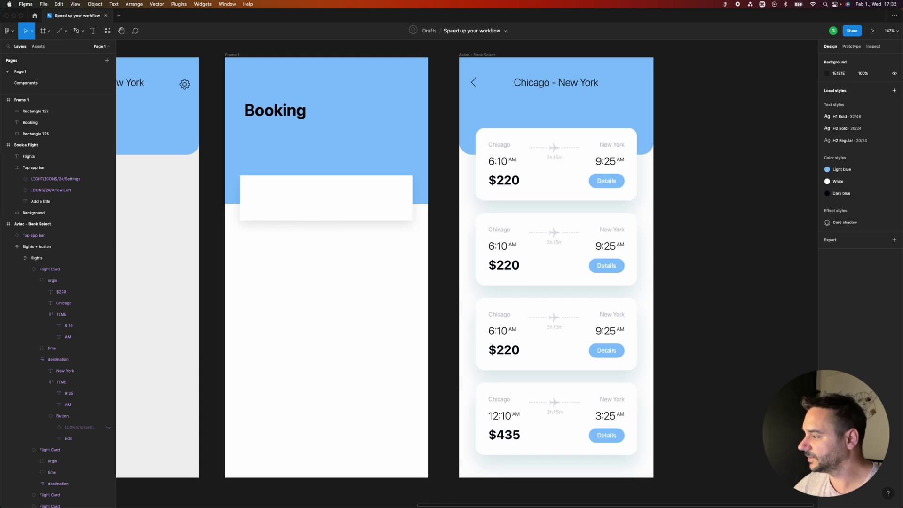
Open the keyboard shortcuts reference and review its Tools, View, Zoom and Text categories.
left_click(888, 493)
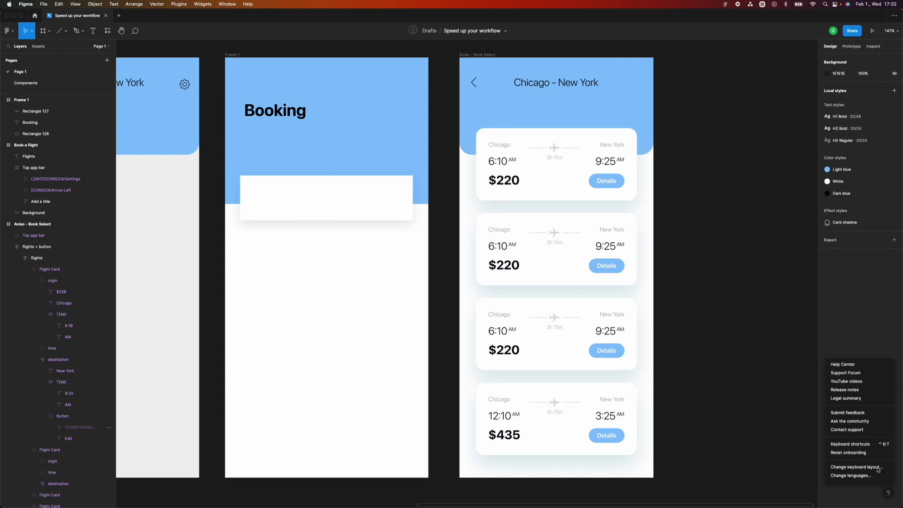
left_click(860, 446)
left_click(309, 430)
left_click(331, 429)
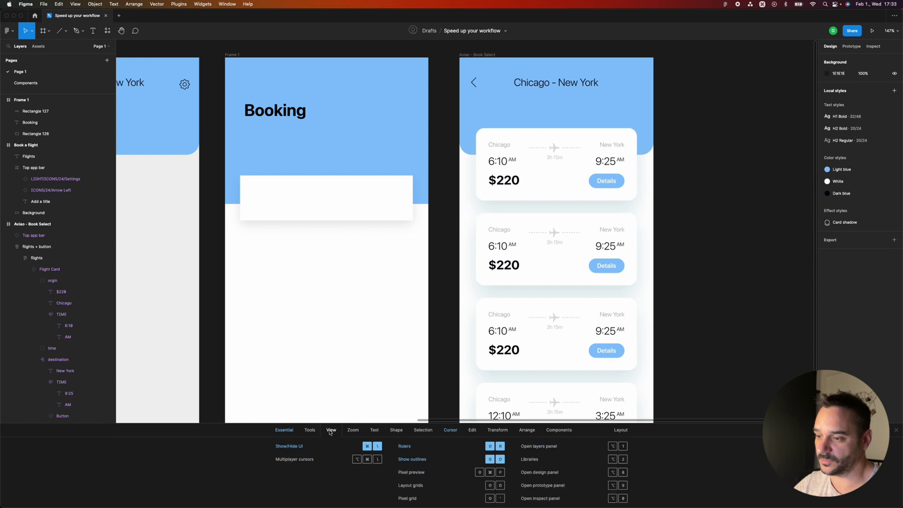
left_click(354, 430)
left_click(374, 429)
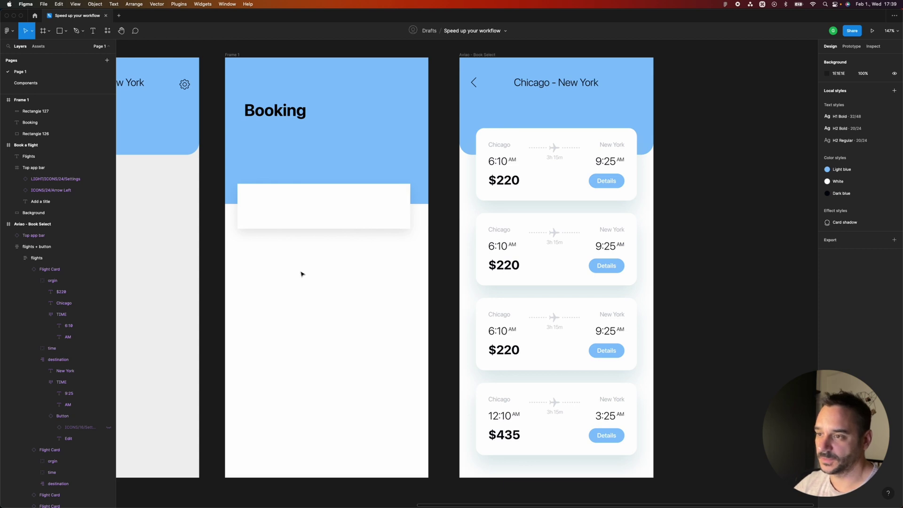
Move the white card rectangle slightly higher and center it horizontally in Frame 1.
key("v")
left_click(304, 207)
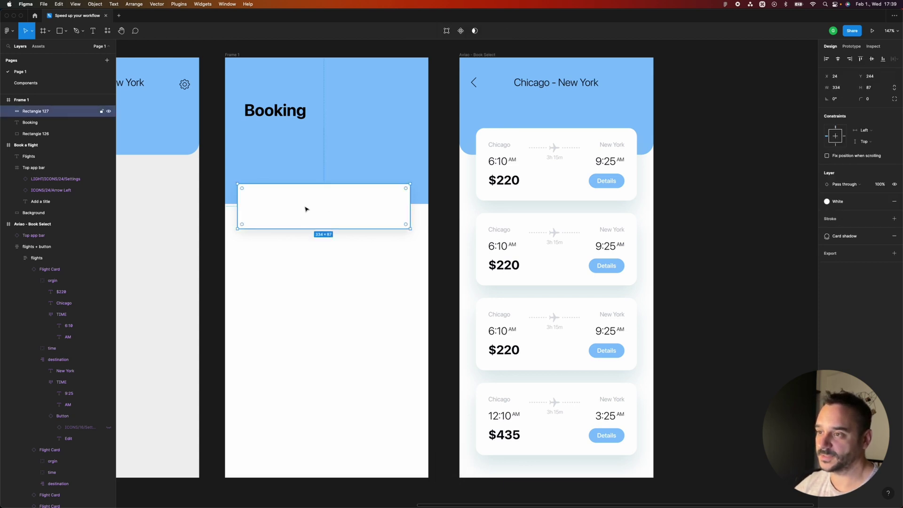
mouse_move(304, 207)
left_mouse_down()
mouse_move(335, 246)
mouse_move(302, 199)
mouse_move(309, 219)
mouse_move(305, 197)
left_mouse_up()
Draw a trial frame in the empty area below the white card and delete it.
key("f")
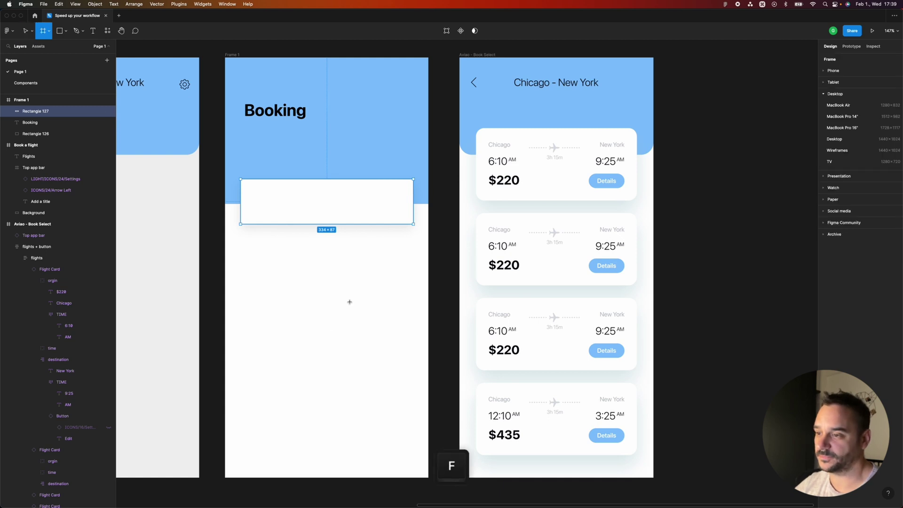
left_click_drag(282, 269, 366, 371)
key("BackSpace")
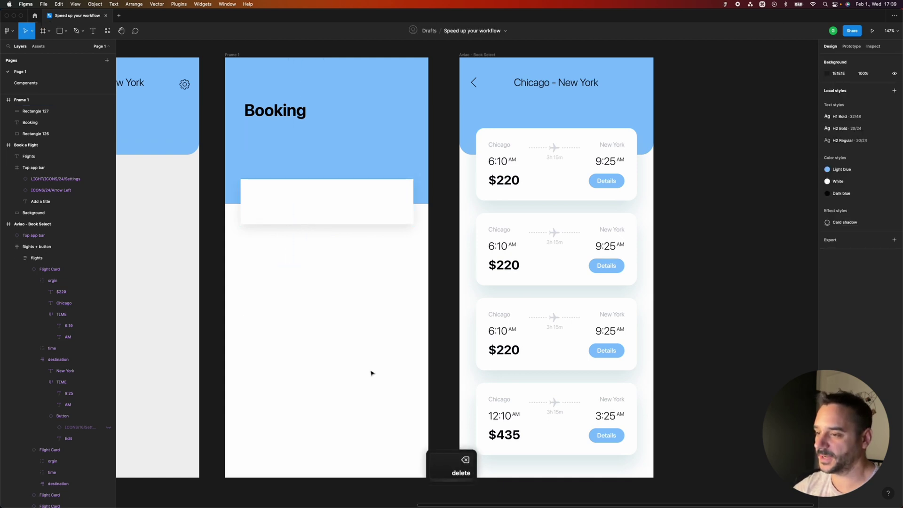
Draw a trial rectangle in the empty area below the white card and delete it.
key("r")
left_click_drag(265, 251, 346, 348)
key("BackSpace")
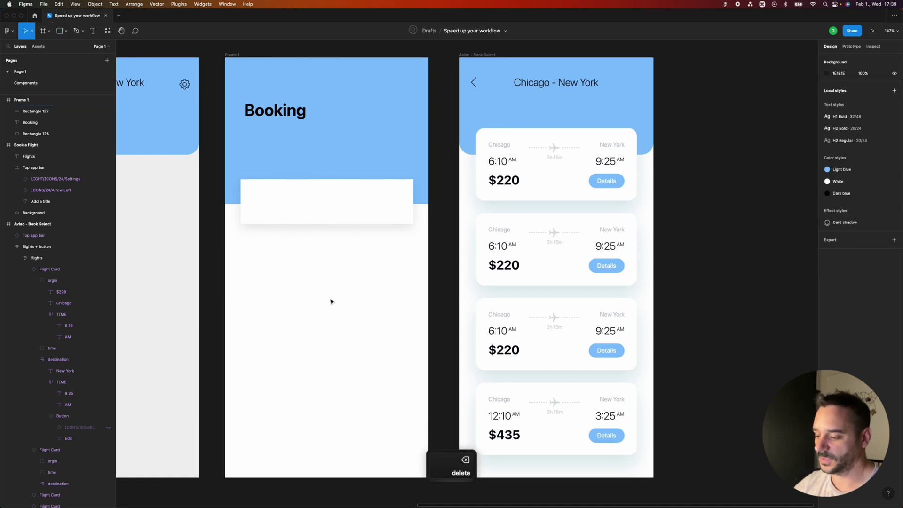
Draw a trial ellipse in the empty area below the white card and delete it.
key("o")
left_click_drag(270, 261, 393, 383)
key("BackSpace")
Draw a curved five-point open path with the Pen tool below the white card and delete it.
key("p")
left_click_drag(260, 260, 334, 253)
left_click_drag(366, 311, 365, 362)
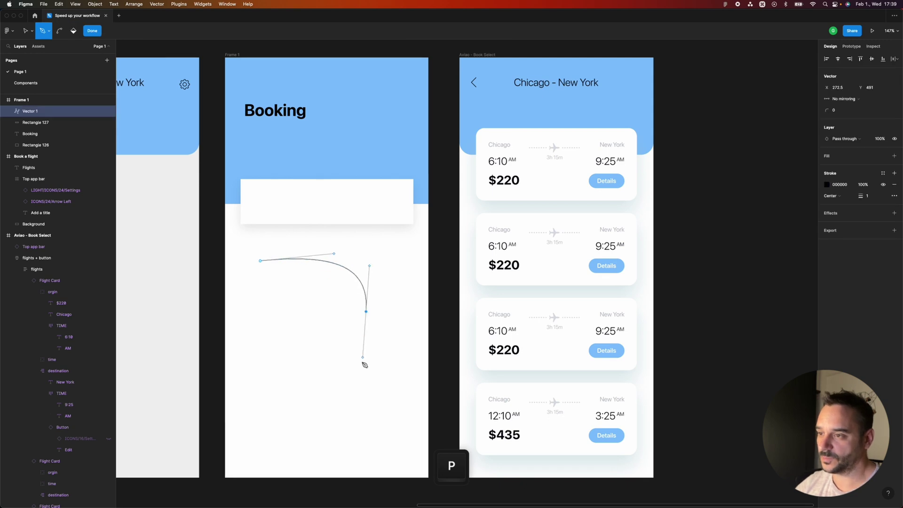
left_click_drag(346, 396, 340, 403)
left_click_drag(257, 386, 256, 364)
left_click_drag(281, 333, 289, 326)
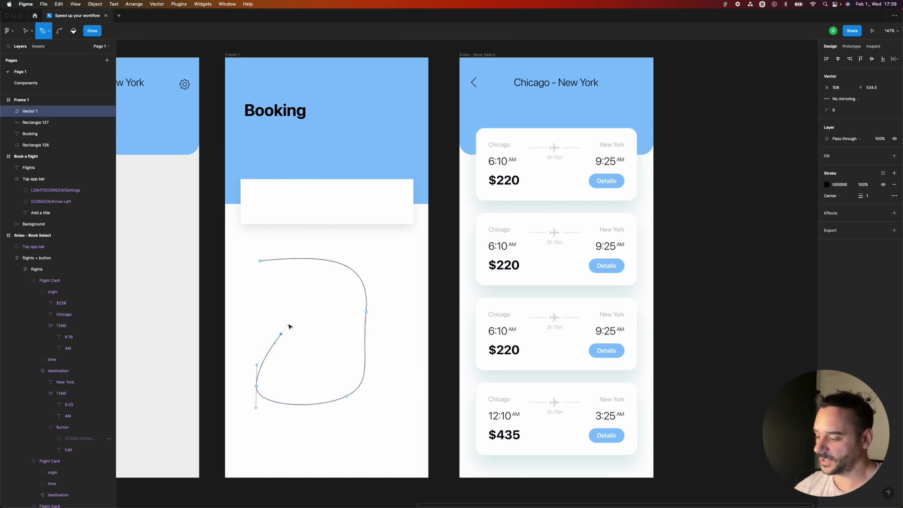
key("Escape")
key("BackSpace")
Add a trial text layer reading "fdhdsfhshshdsfd" below the white card and delete it.
key("t")
left_click(267, 281)
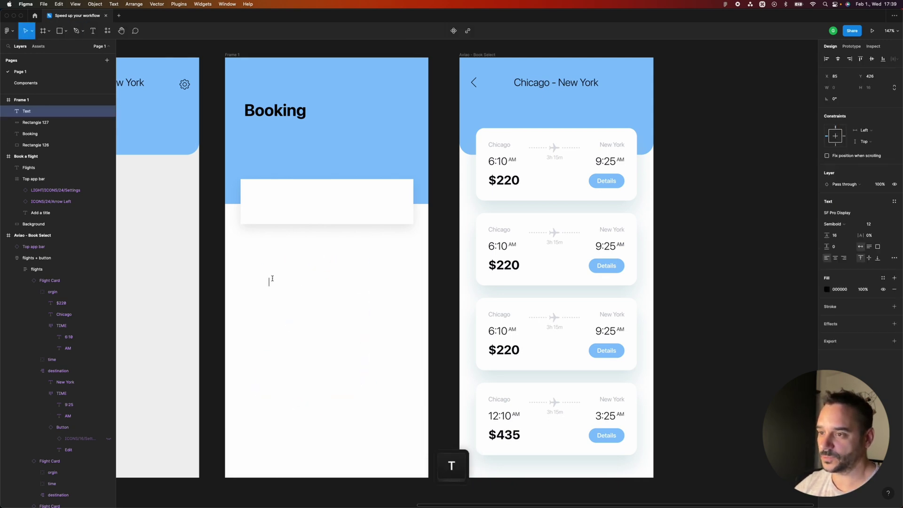
type("fdhdsfhshshdsfd")
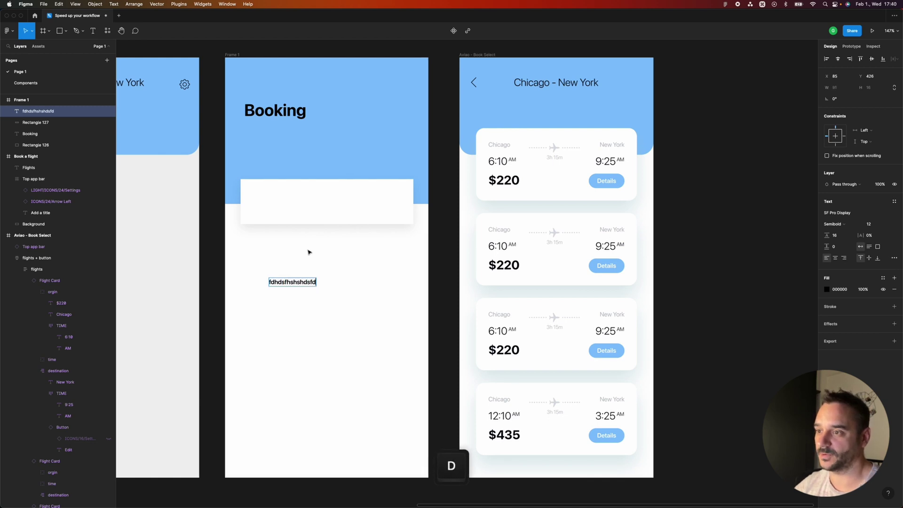
key("Escape")
key("BackSpace")
Pan the canvas with the Hand tool, and pan again temporarily while the Move tool is active.
key("h")
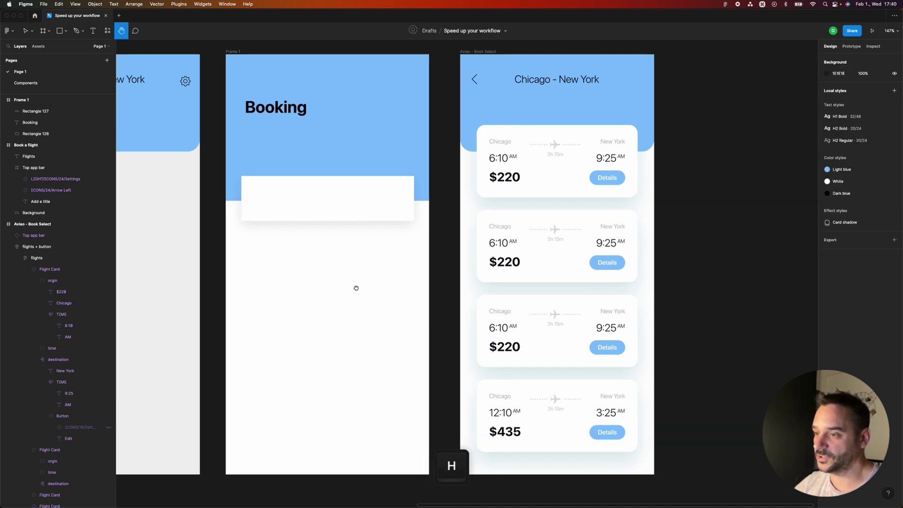
left_click_drag(354, 288, 403, 271)
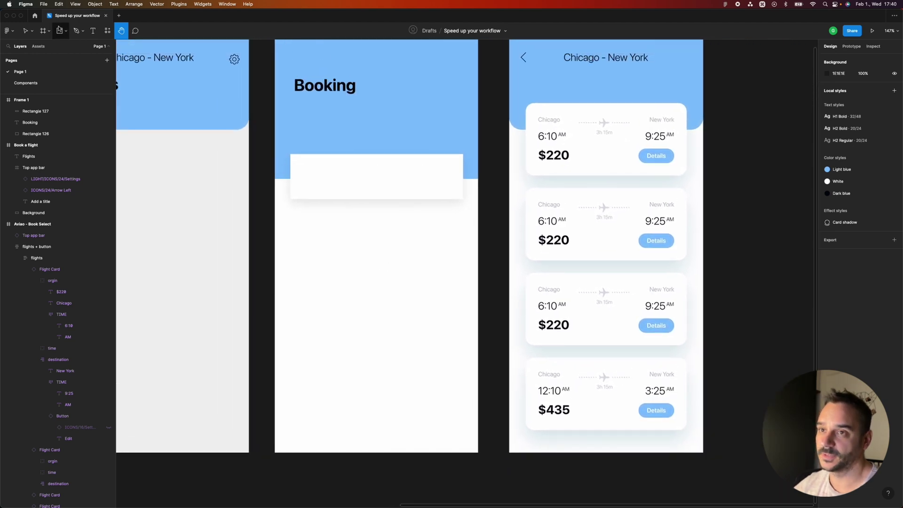
key("v")
key("space")
left_click_drag(451, 288, 413, 268)
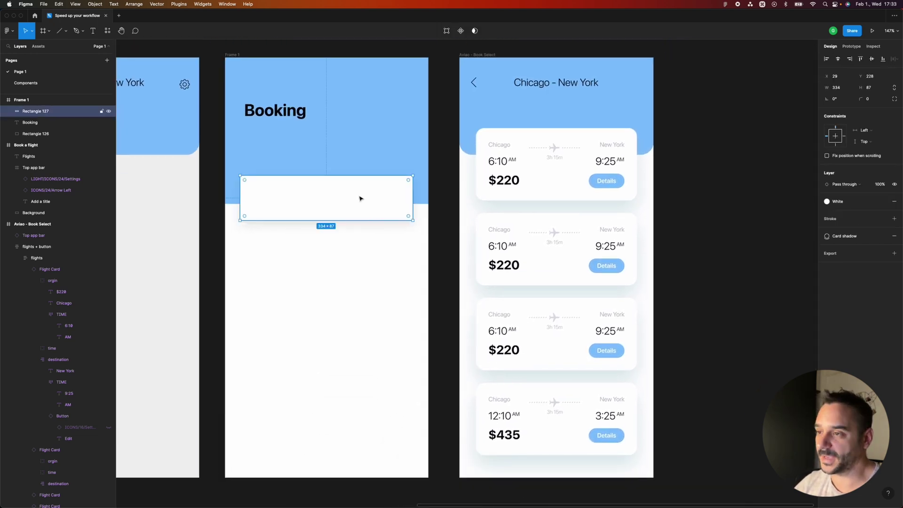
Nudge the white card on the Booking screen down 40 px in big steps and return it to Y 228.
key("shift")
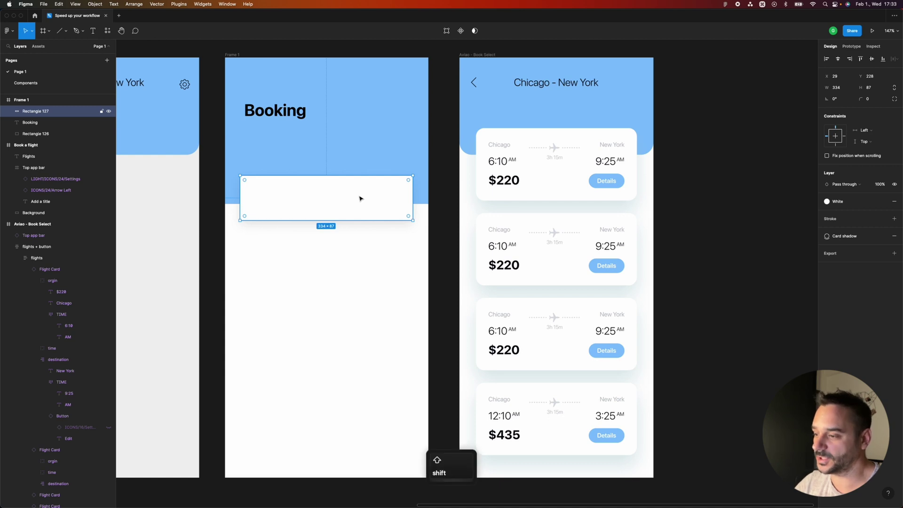
key("shift+Down")
key("shift+Down")
key("shift+Down")
key("shift+Down")
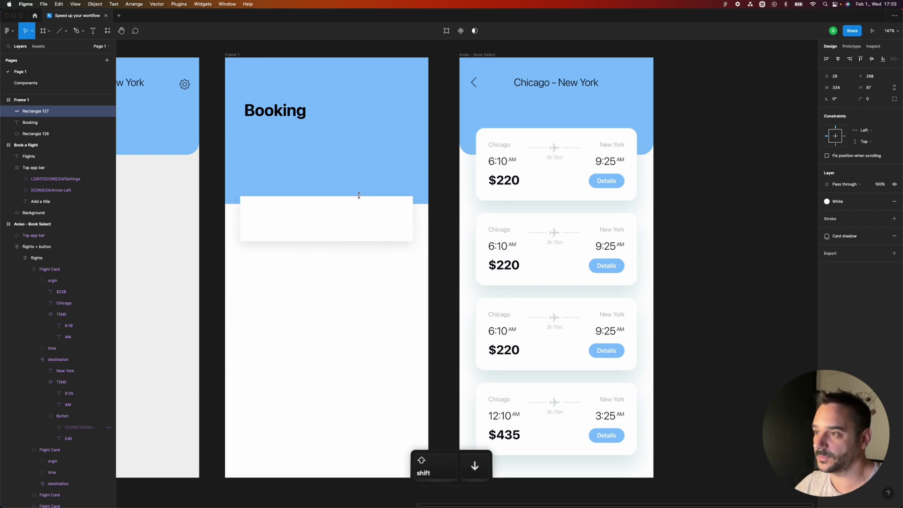
key("shift+Up")
key("shift+Up")
key("shift+Up")
key("shift+Up")
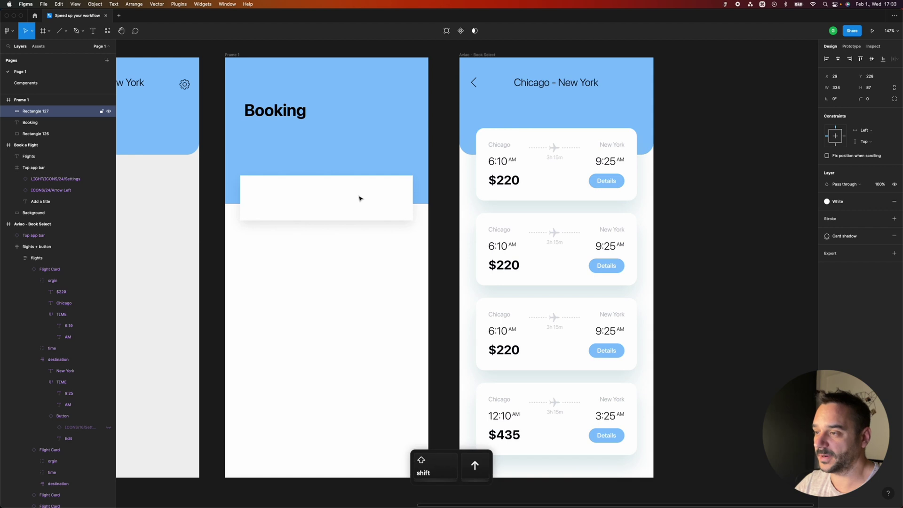
Nudge the white card sideways and upward in big steps and bring it back to X 29, Y 228.
key("shift+Right")
key("shift+Right")
key("shift+Left")
key("shift+Left")
key("shift+Left")
key("shift+Up")
key("shift+Up")
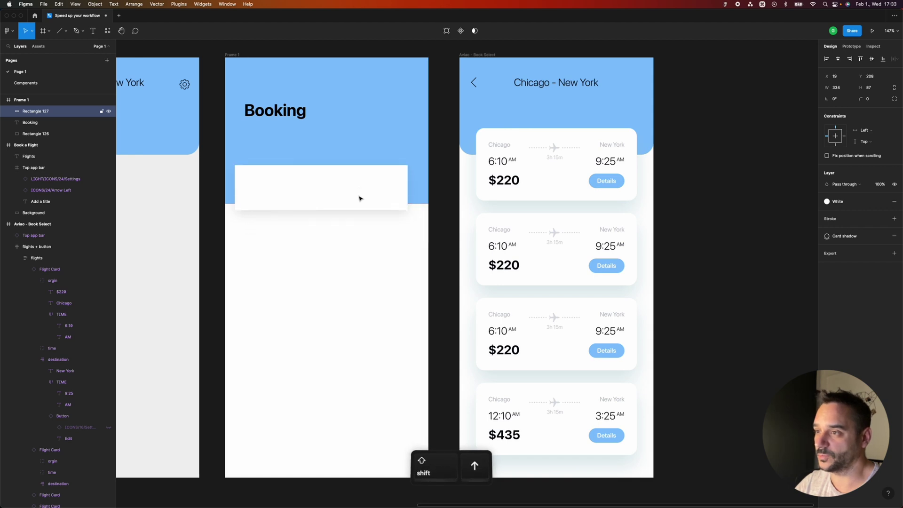
key("shift+Down")
key("shift+Down")
key("shift+Right")
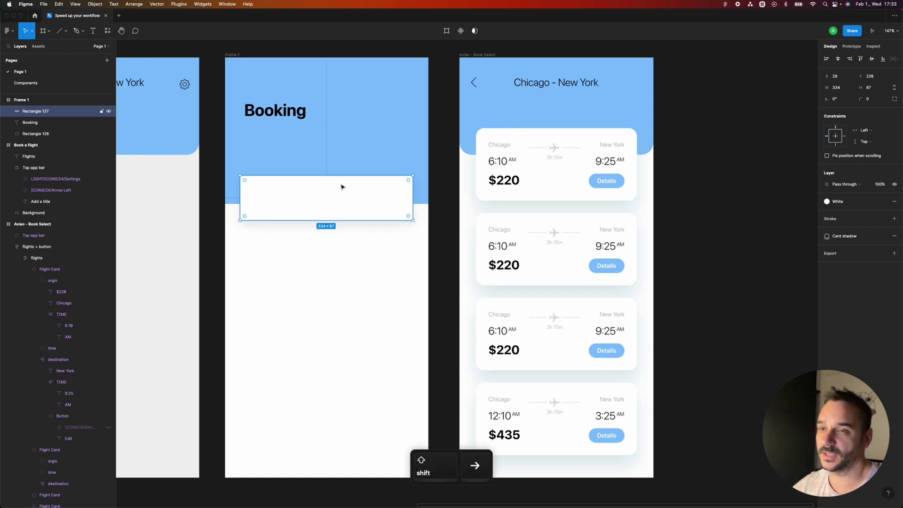
Open the nudge amount preferences and confirm the big nudge value.
left_click(44, 4)
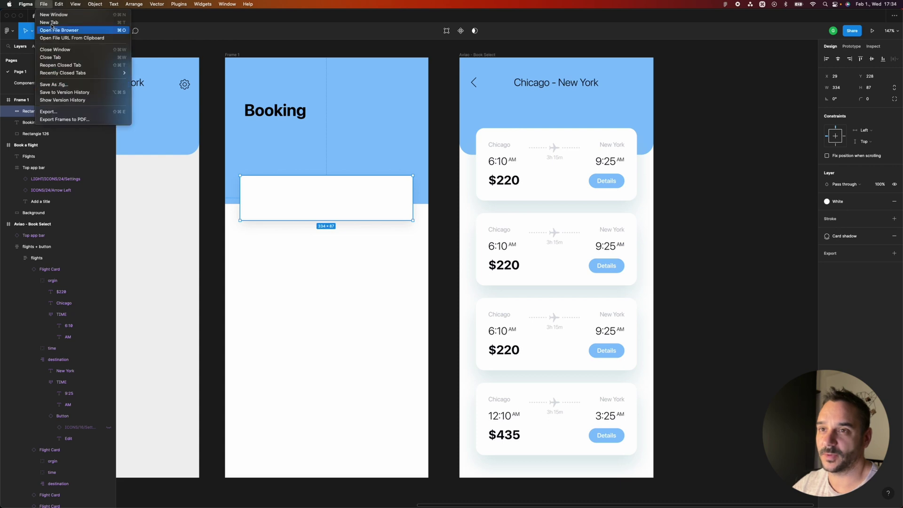
mouse_move(26, 4)
mouse_move(47, 34)
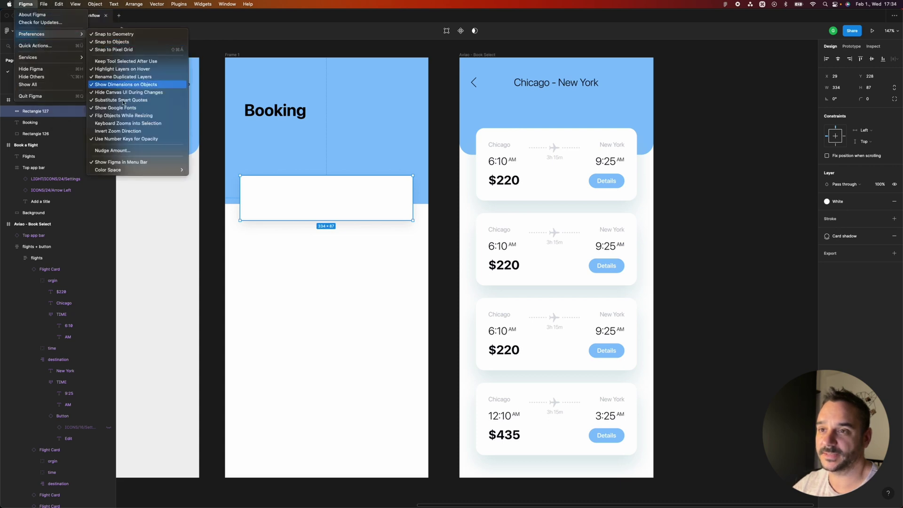
left_click(113, 150)
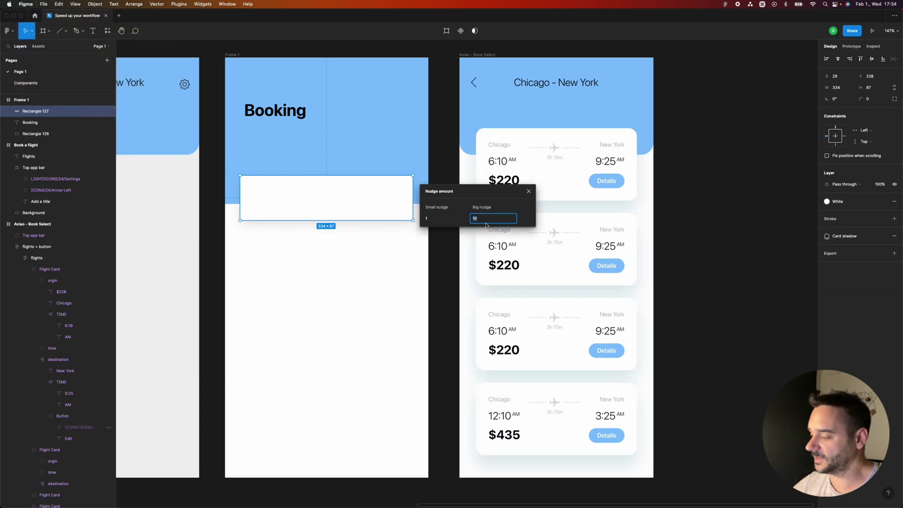
key("Return")
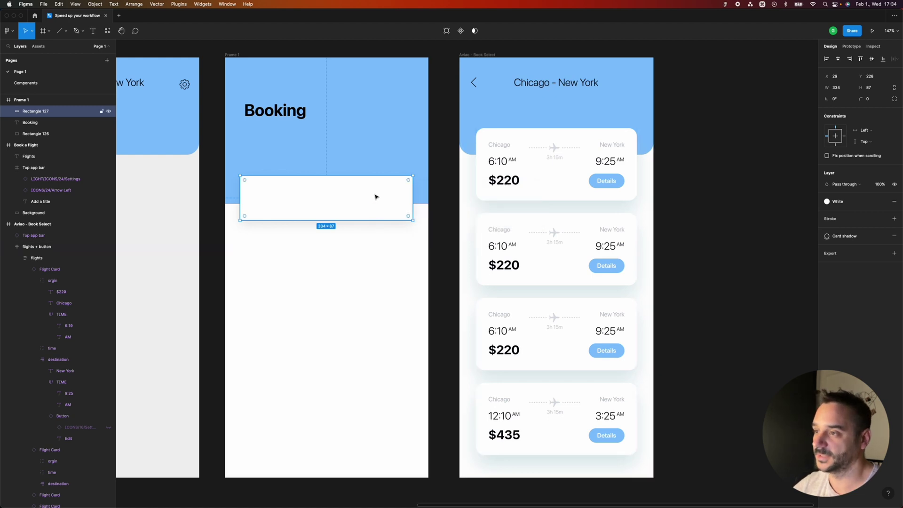
Nudge the white card down to Y 468 in big steps, return it to its starting position and deselect it.
key("shift+Down")
key("shift+Down")
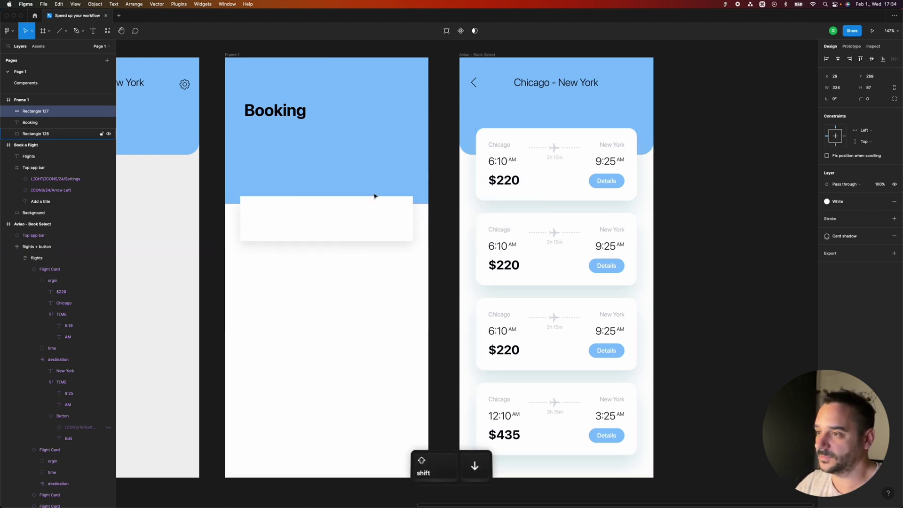
key("shift+Down")
key("shift+Down")
key("shift+Down")
key("shift+Down")
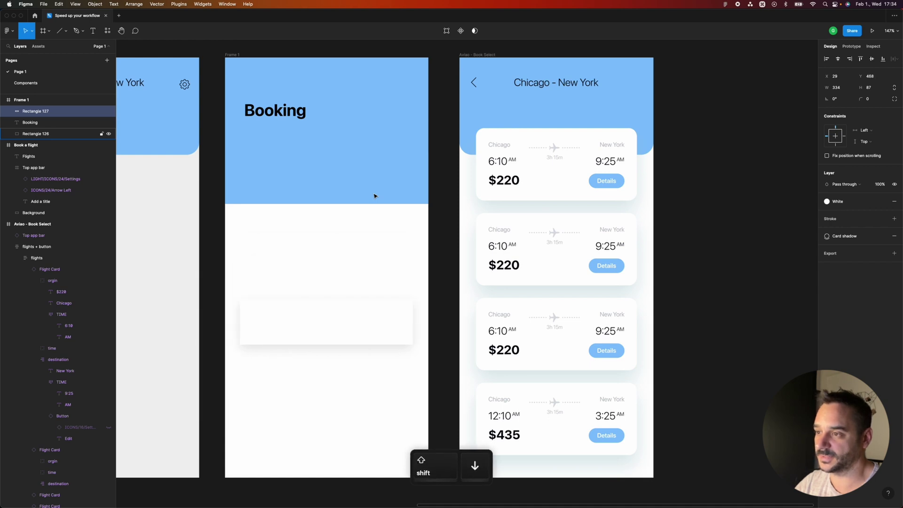
key("shift+Up")
key("shift+Up")
key("shift+Up")
key("shift+Up")
key("shift+Up")
key("shift+Up")
left_click(256, 287)
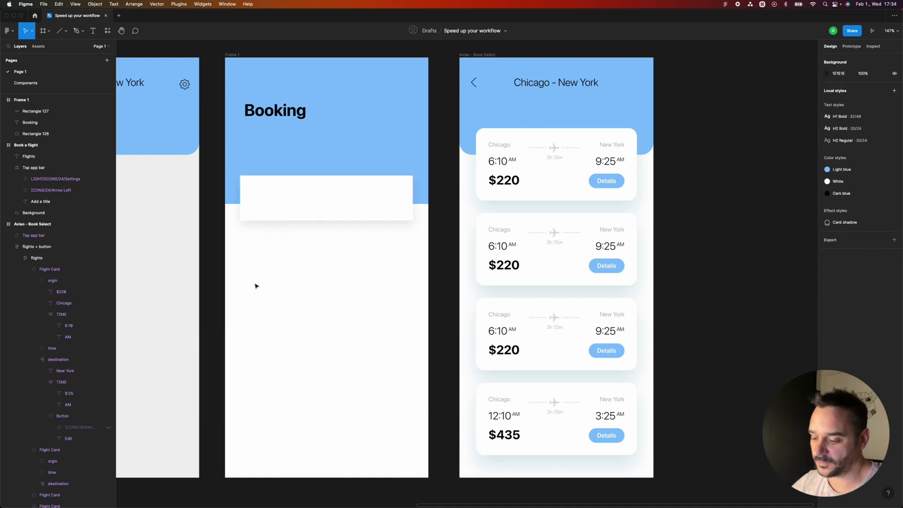
Draw a rectangle about 330 × 98 px below the white card on the Booking screen.
key("r")
mouse_move(243, 279)
left_mouse_down()
mouse_move(389, 351)
mouse_move(413, 329)
left_mouse_up()
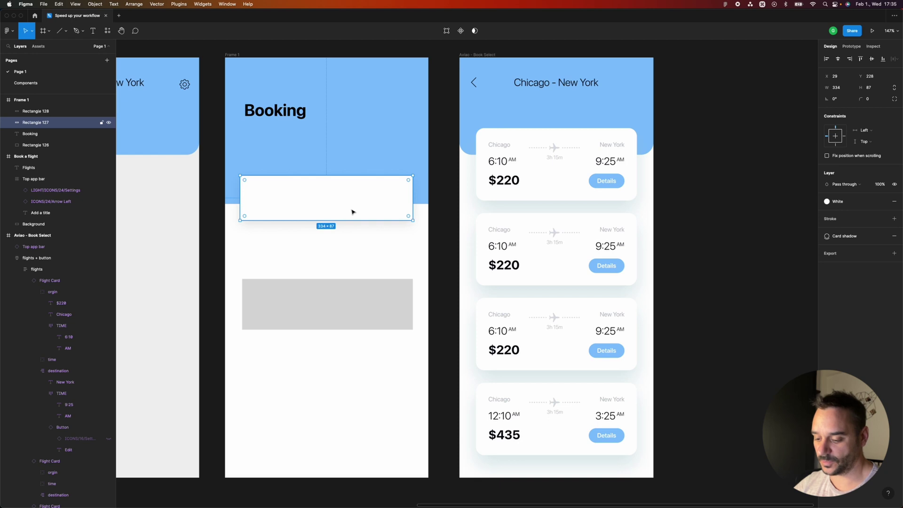
Copy the white card's properties onto the grey rectangle below it, and delete that rectangle.
key("super+alt")
key("super+alt+c")
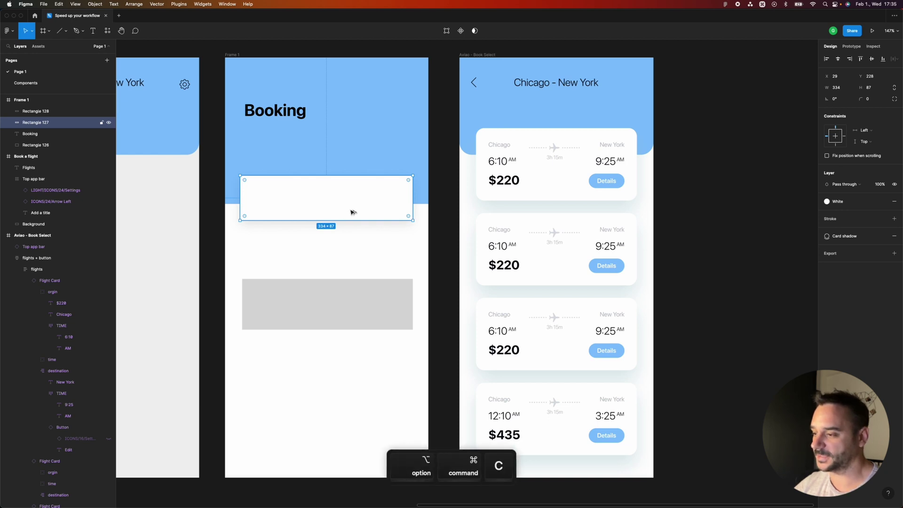
left_click(336, 307)
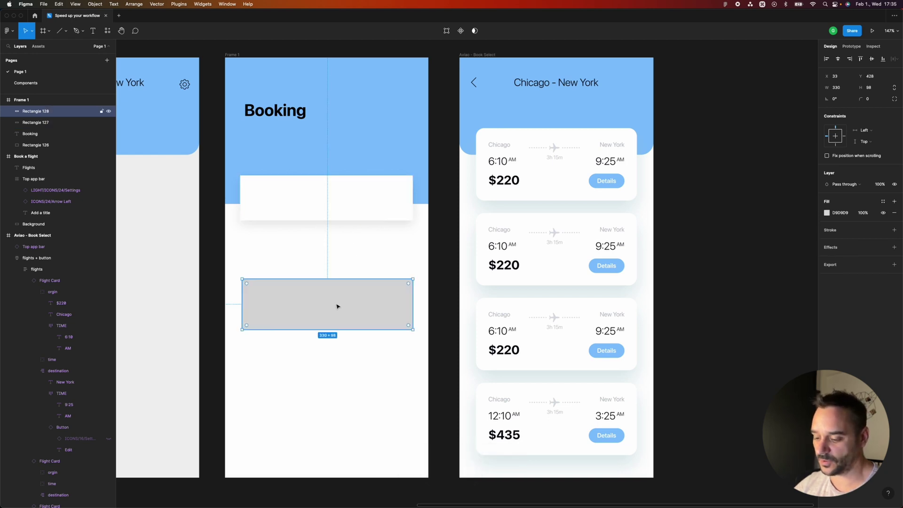
key("alt")
key("super+alt")
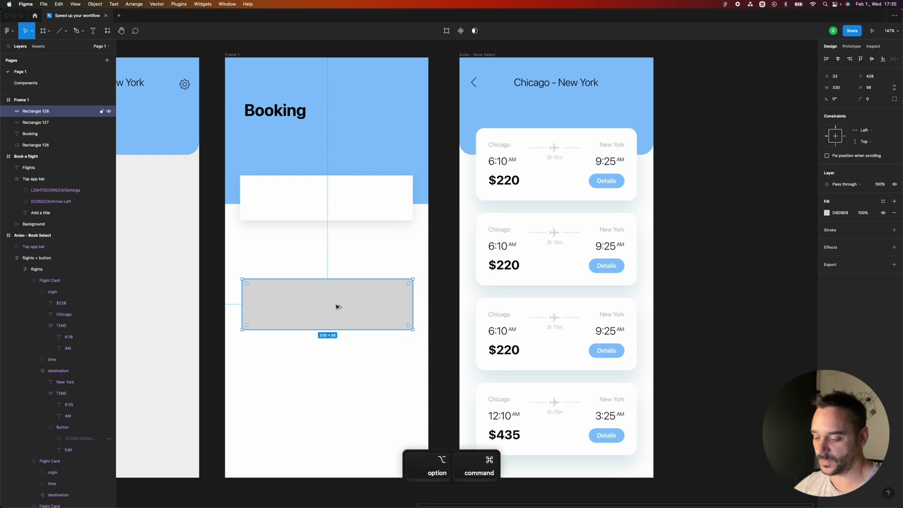
key("super+alt+v")
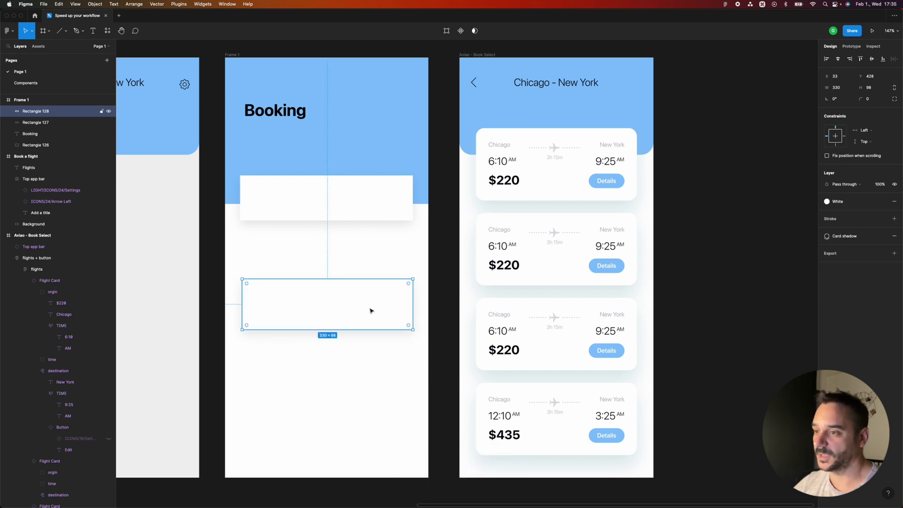
key("BackSpace")
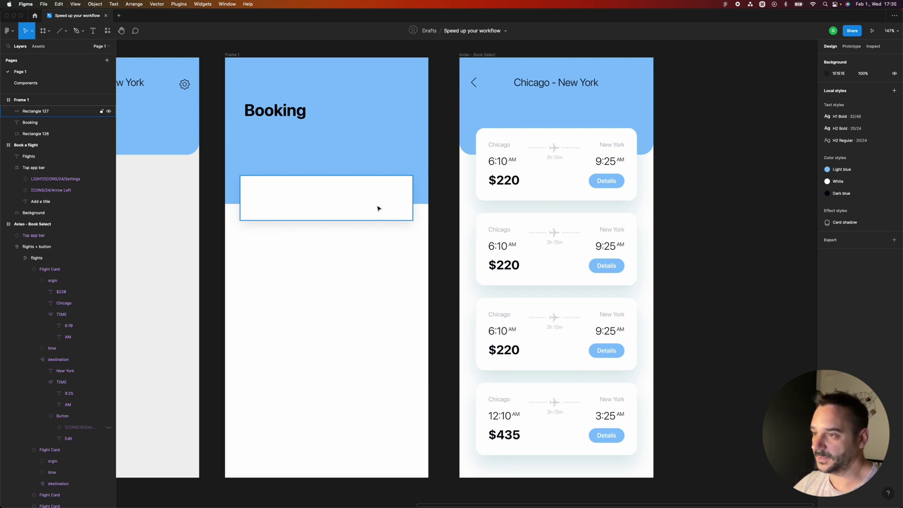
Duplicate the white card 20 px below itself and repeat the duplication to build an evenly spaced column of five cards.
key("alt")
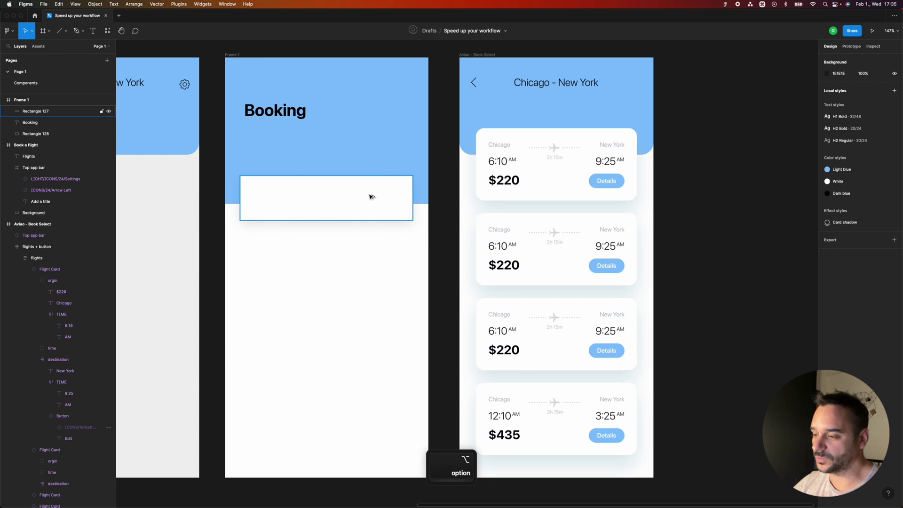
left_click_drag(367, 193, 366, 246)
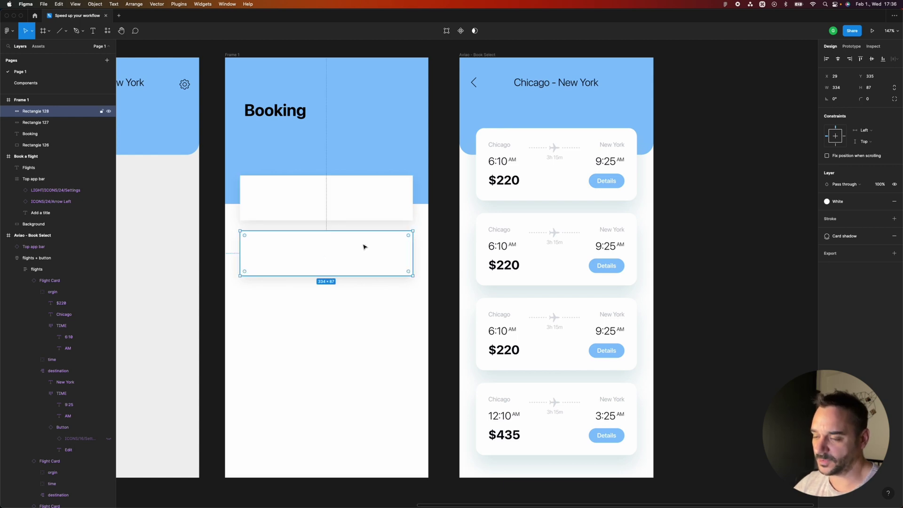
key("super")
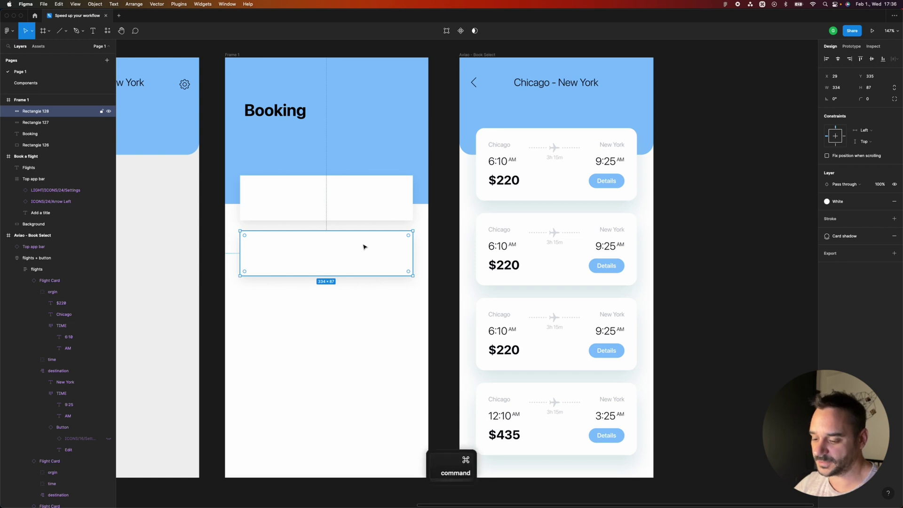
key("super+d")
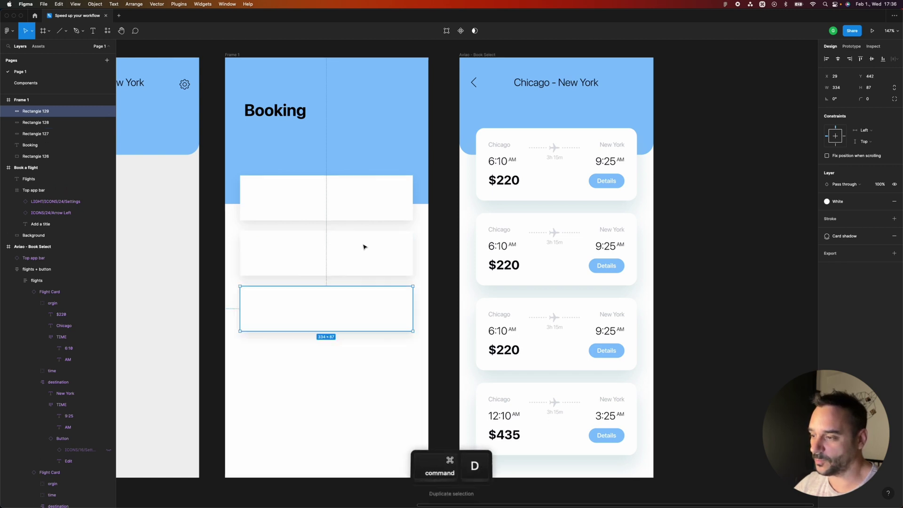
key("super+d")
key("super+d")
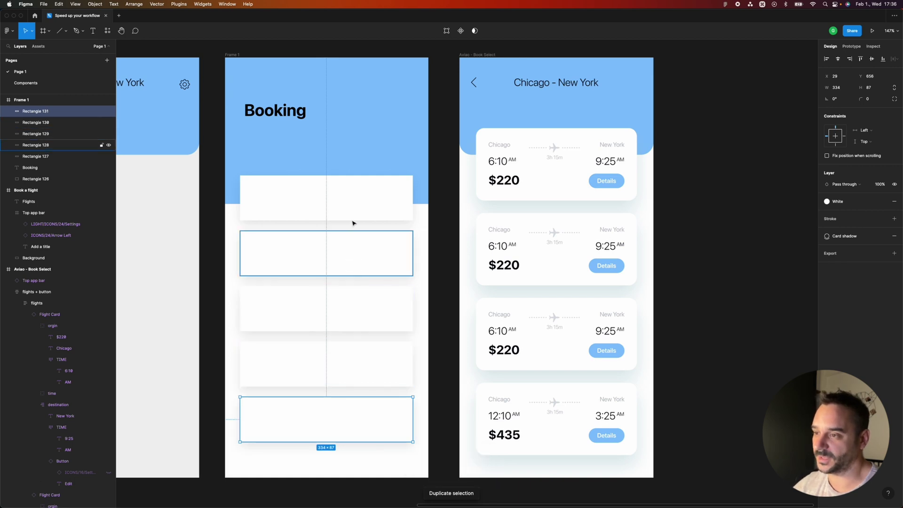
left_click(354, 253)
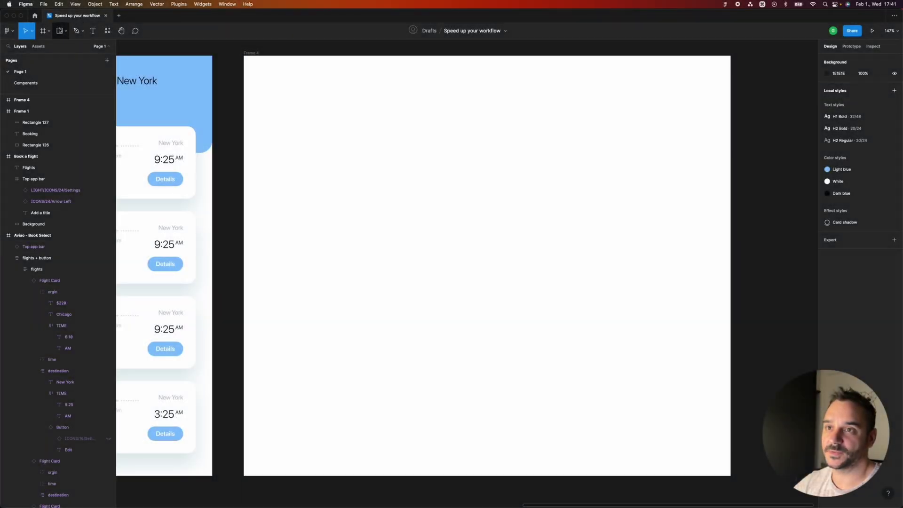
Review the available shape tools and draw a square about 252 × 252 px with the Rectangle tool in the empty frame.
left_click(65, 33)
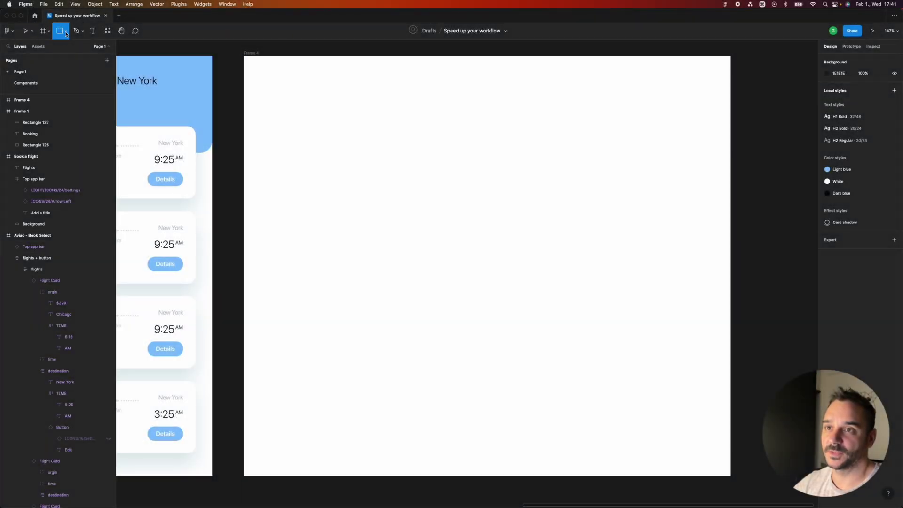
left_click(66, 32)
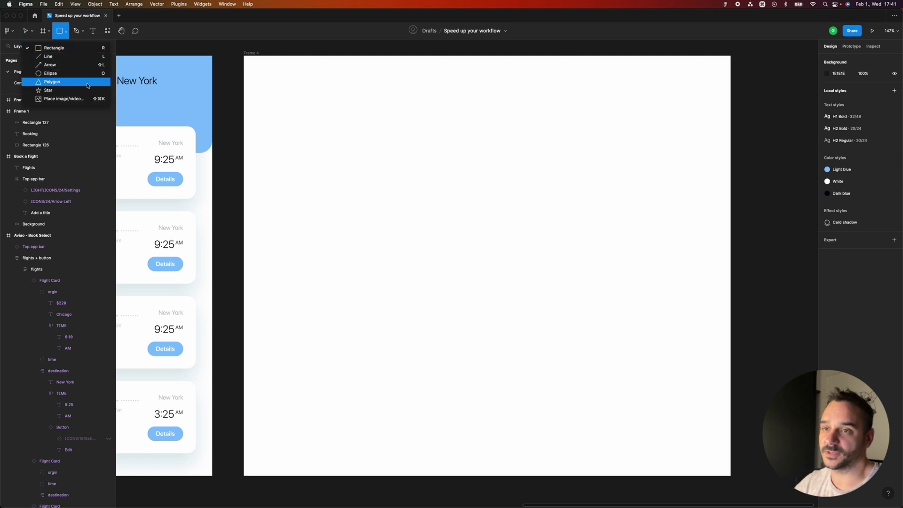
key("r")
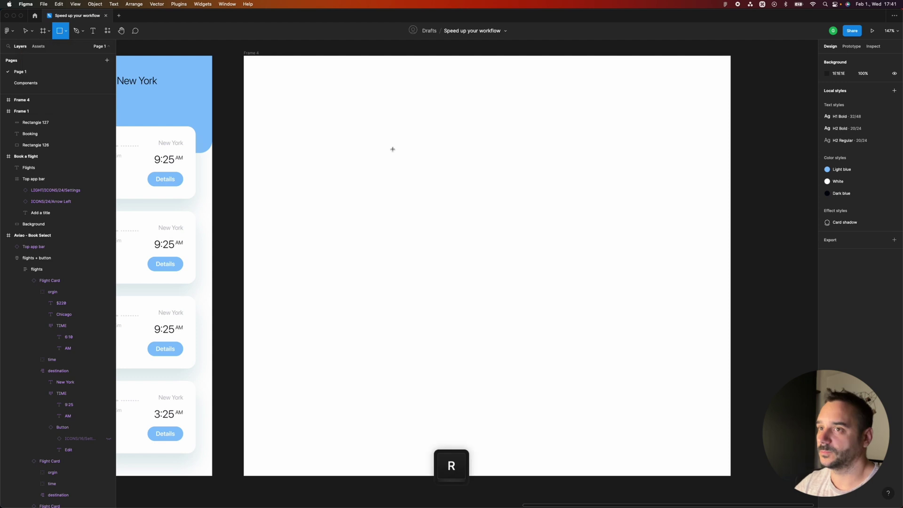
left_click_drag(348, 110, 459, 240)
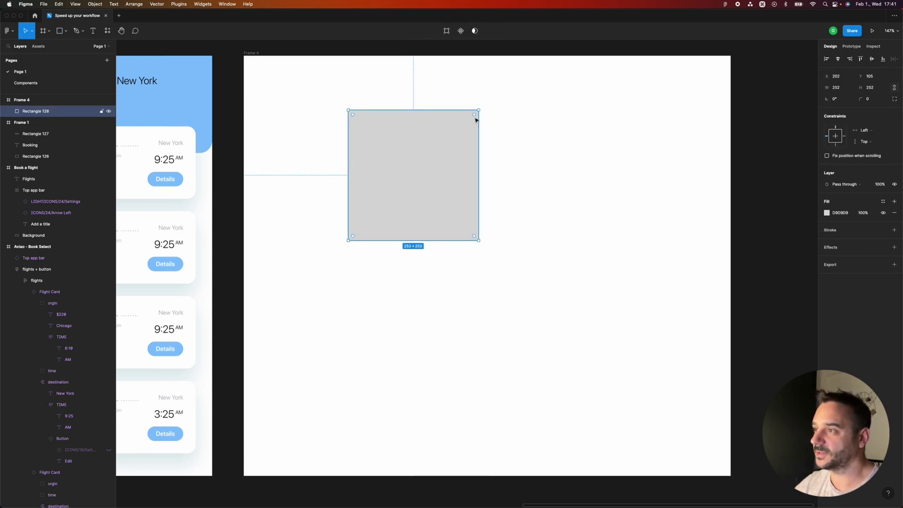
Round the grey square's corners using its on-canvas radius handle, and delete the square.
mouse_move(475, 116)
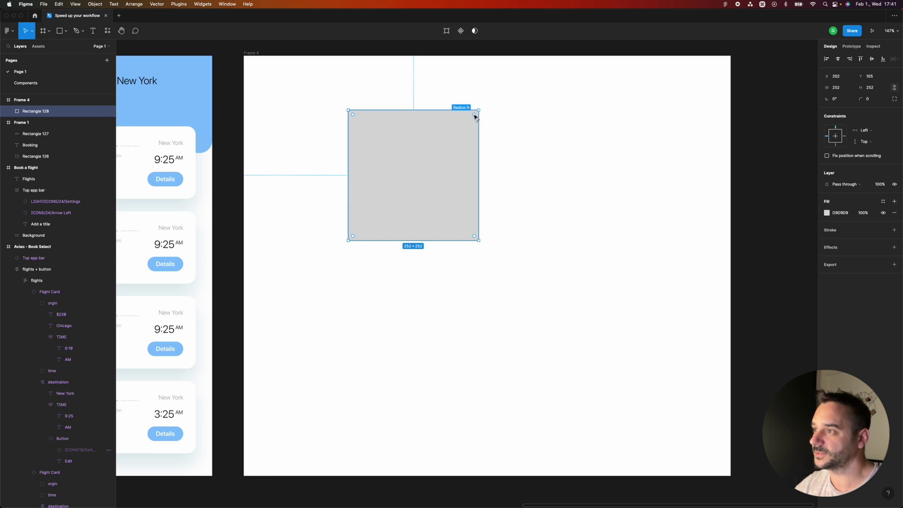
left_click_drag(475, 116, 456, 132)
key("Delete")
Draw a horizontal line about 301 px long in the empty frame and set its start cap to Round.
key("l")
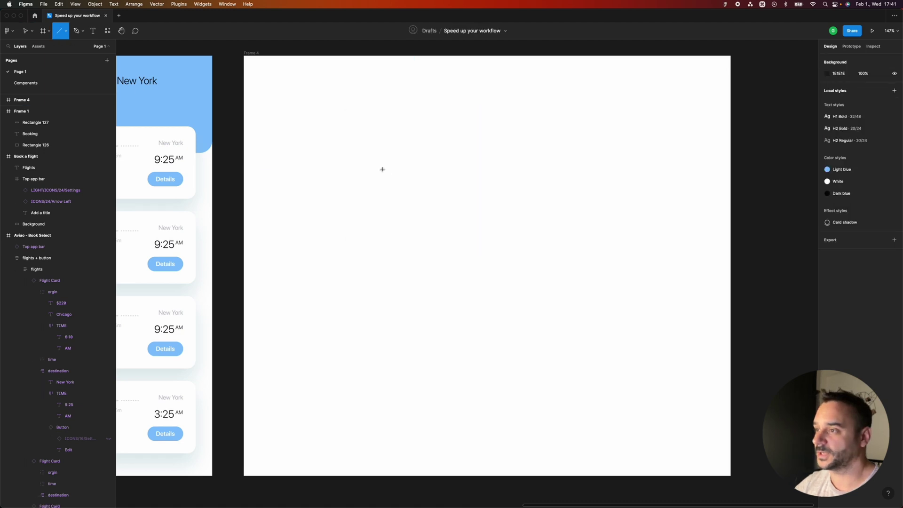
left_click_drag(382, 170, 539, 169)
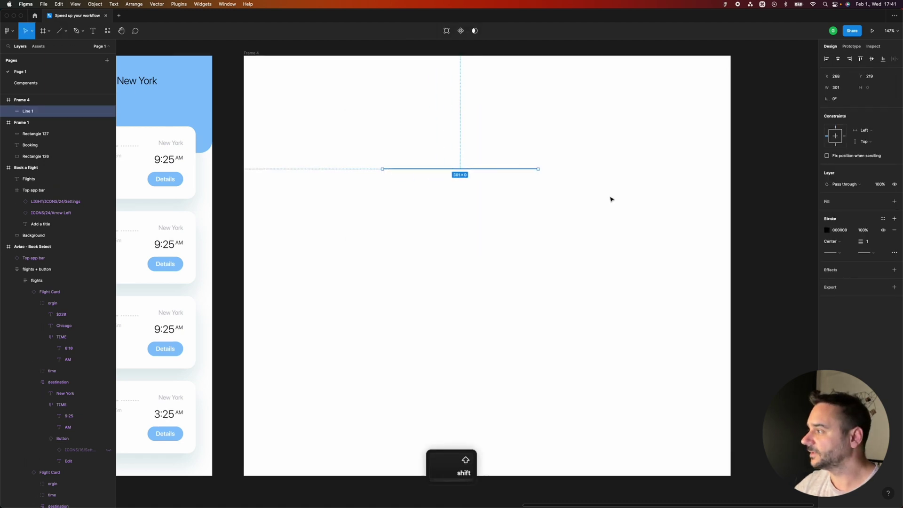
left_click(840, 253)
left_click(853, 308)
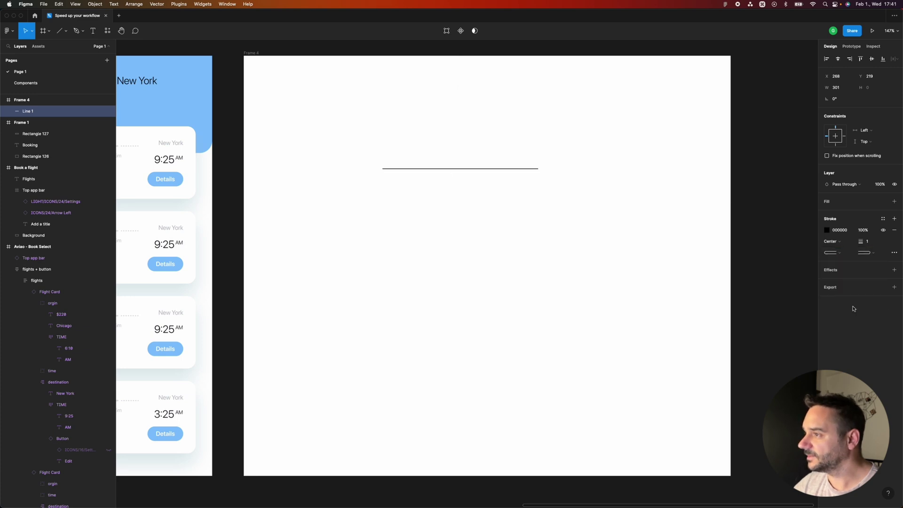
Set the line's end cap to Line arrow, and delete the line.
left_click(863, 252)
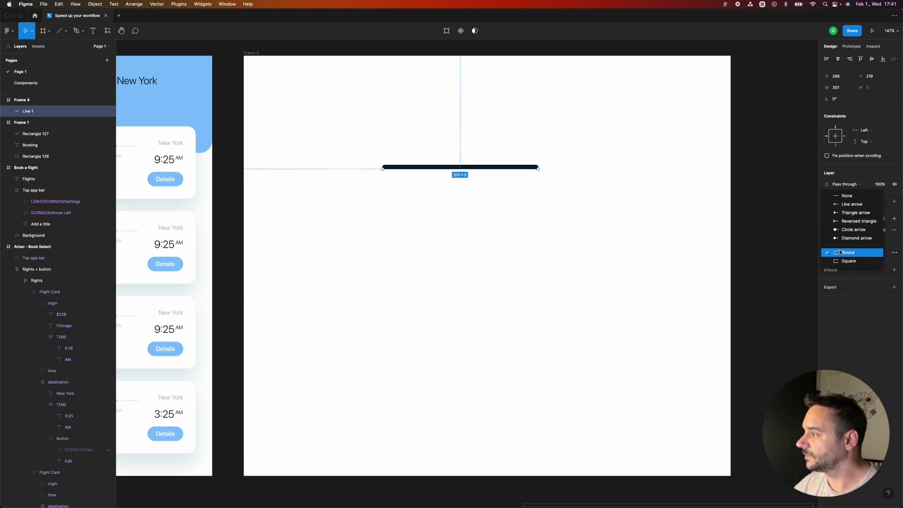
left_click(843, 205)
key("Delete")
Draw a circle about 277 × 277 px with the Ellipse tool in the empty frame.
left_click(66, 31)
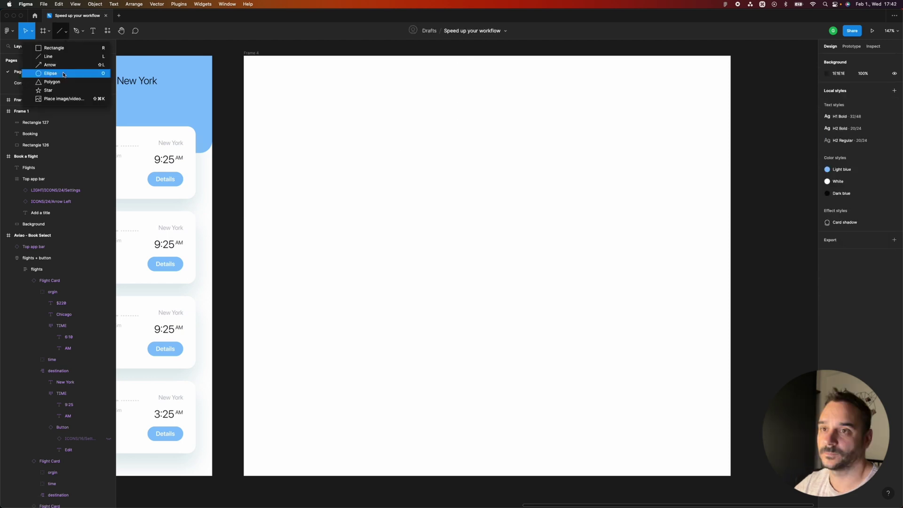
left_click(64, 74)
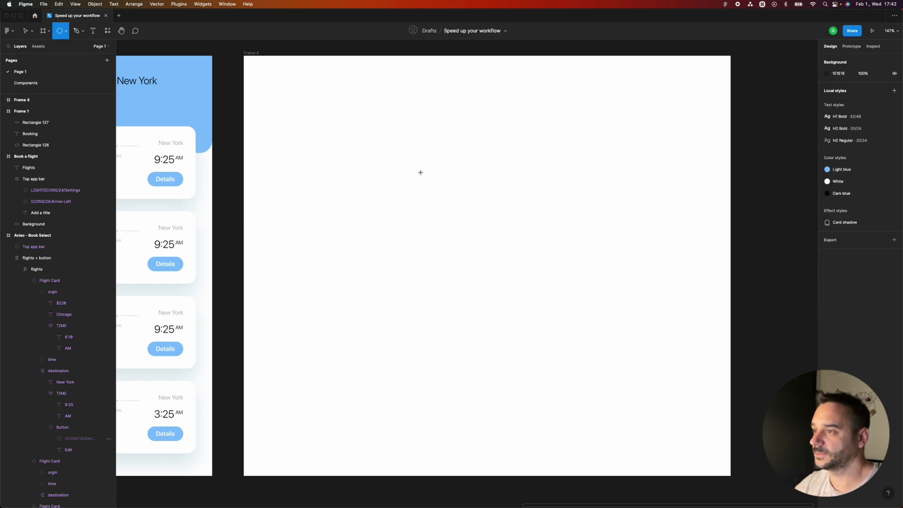
left_click_drag(403, 153, 547, 296)
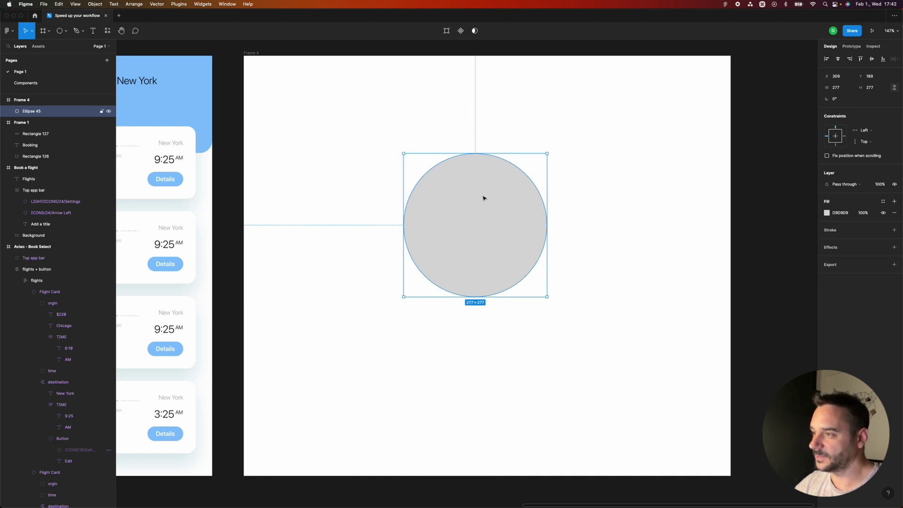
left_click_drag(484, 198, 353, 186)
left_click(515, 183)
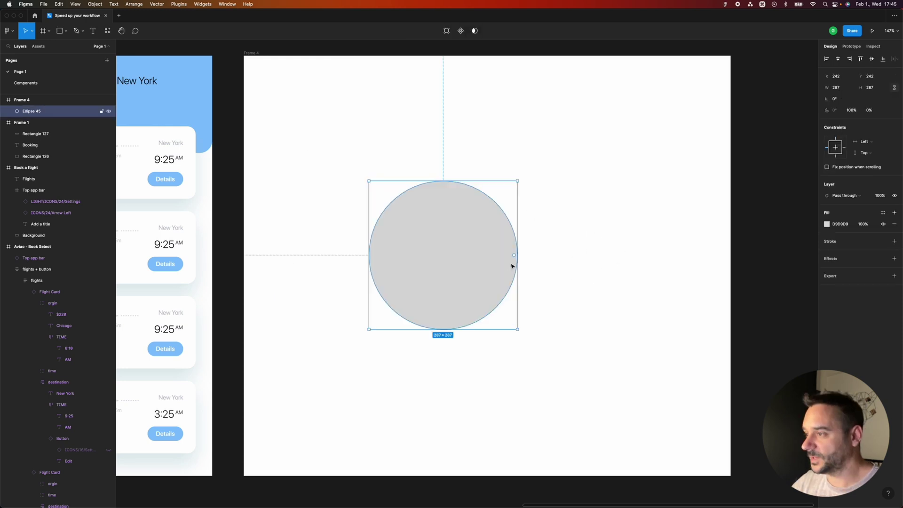
Shape the circle into an open ring with about 78% sweep and 92% ratio, and shift its start point using the on-canvas arc handles.
left_click_drag(514, 256, 420, 224)
left_click_drag(441, 259, 418, 321)
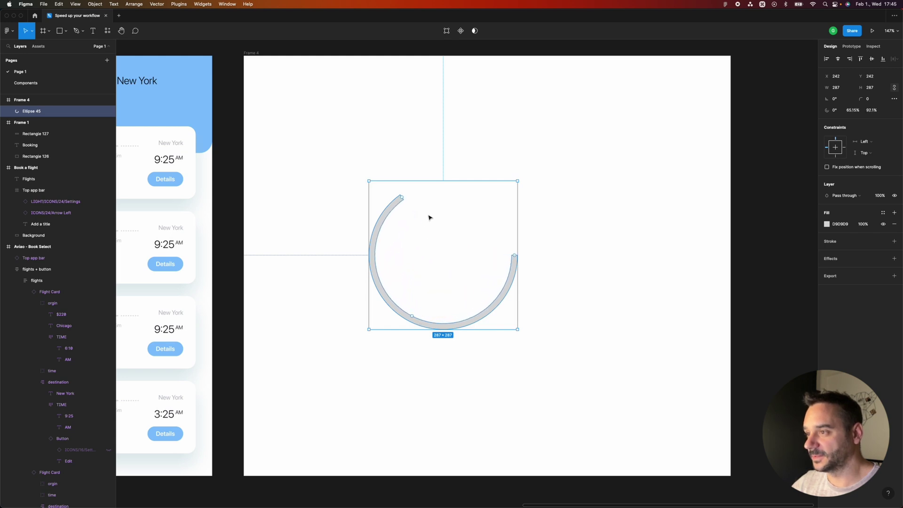
left_click_drag(407, 198, 460, 196)
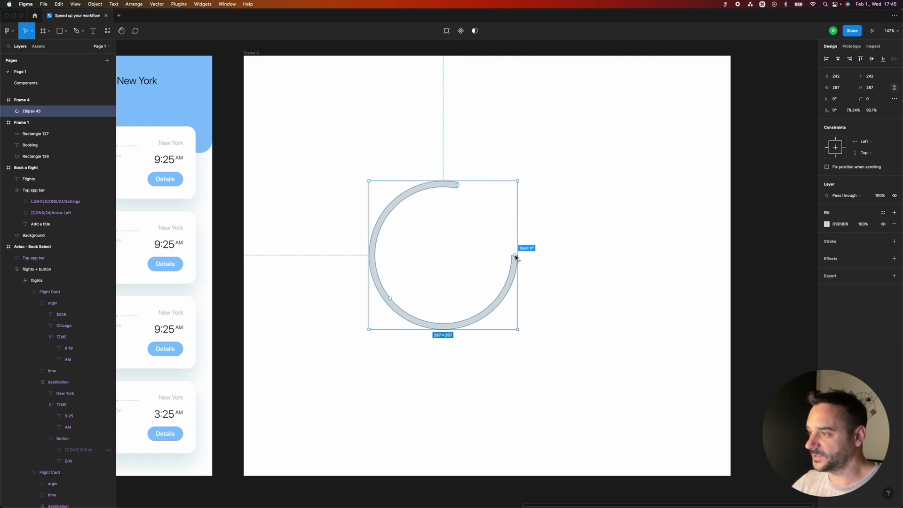
left_click_drag(515, 256, 481, 317)
Set the arc's start to 50° and its sweep to 40%.
left_click(836, 112)
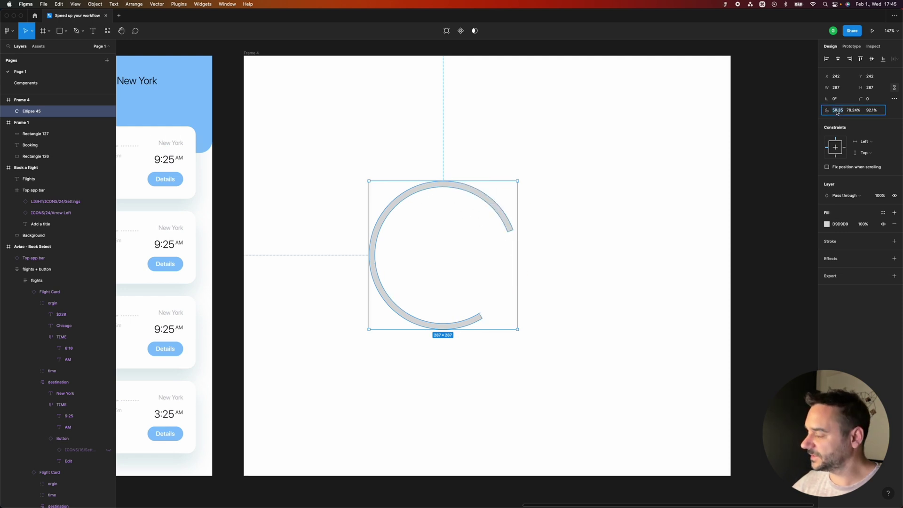
type("50")
key("Tab")
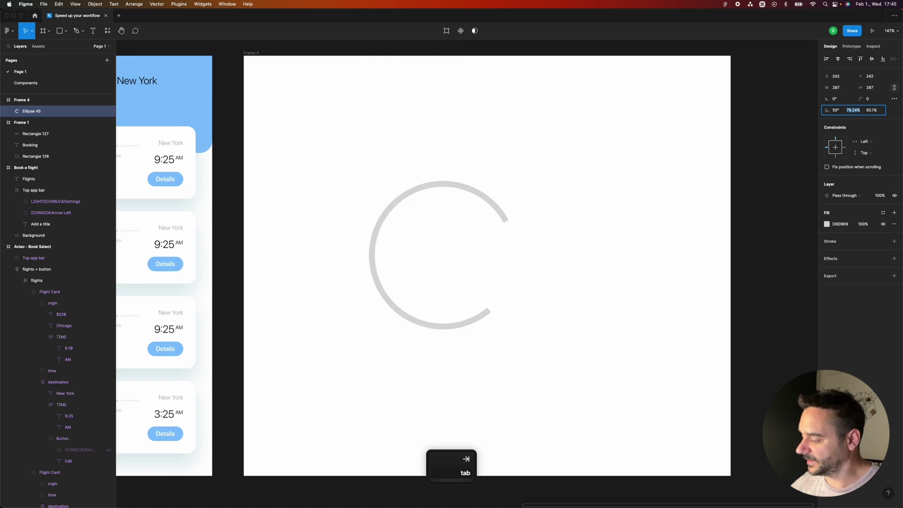
type("40")
key("Tab")
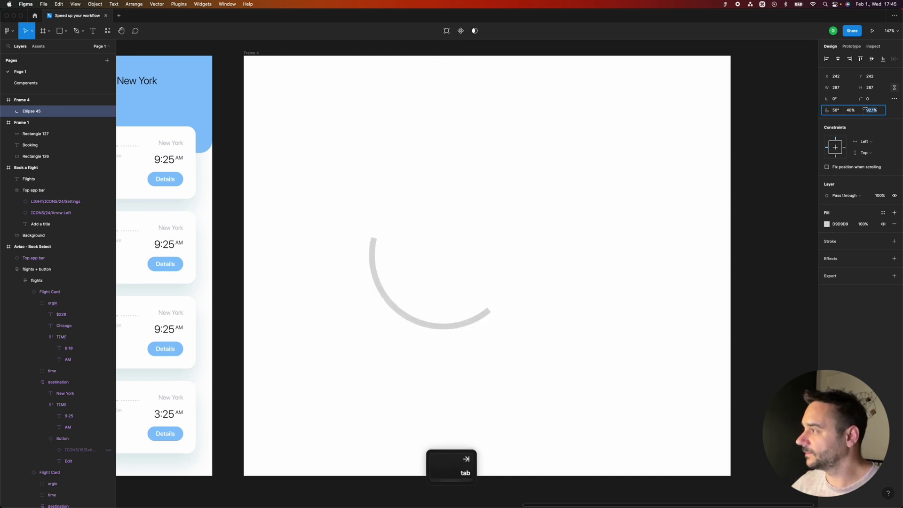
key("Return")
Set the arc's corner radius to 8, and try rotating the arc about 58° clockwise before undoing the rotation.
left_click(878, 100)
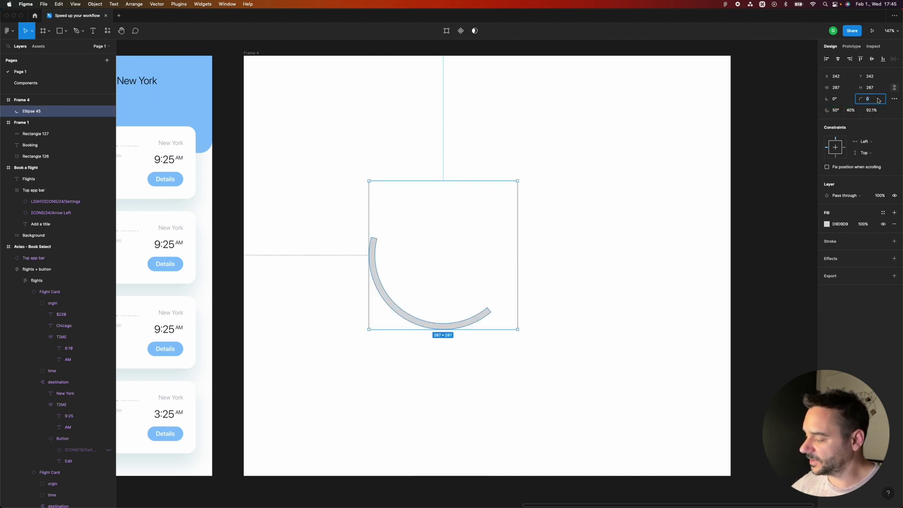
type("8")
key("Return")
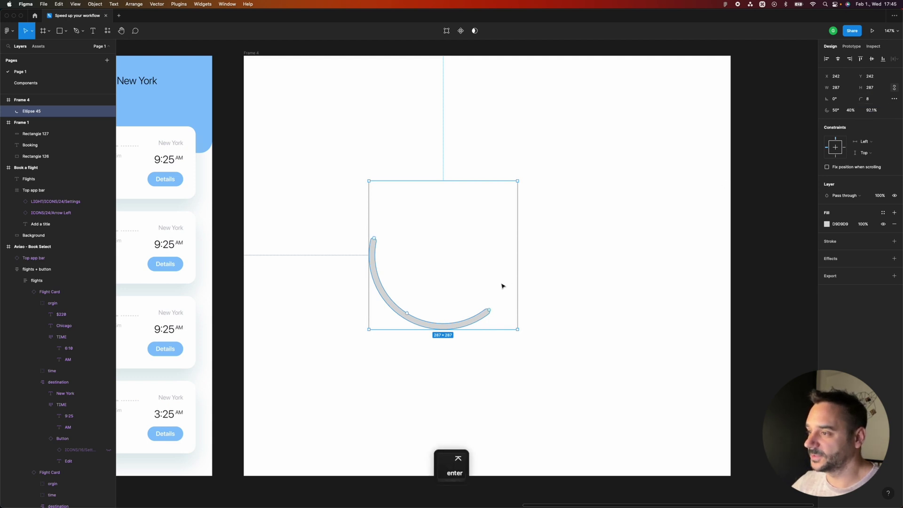
left_click_drag(523, 182, 493, 268)
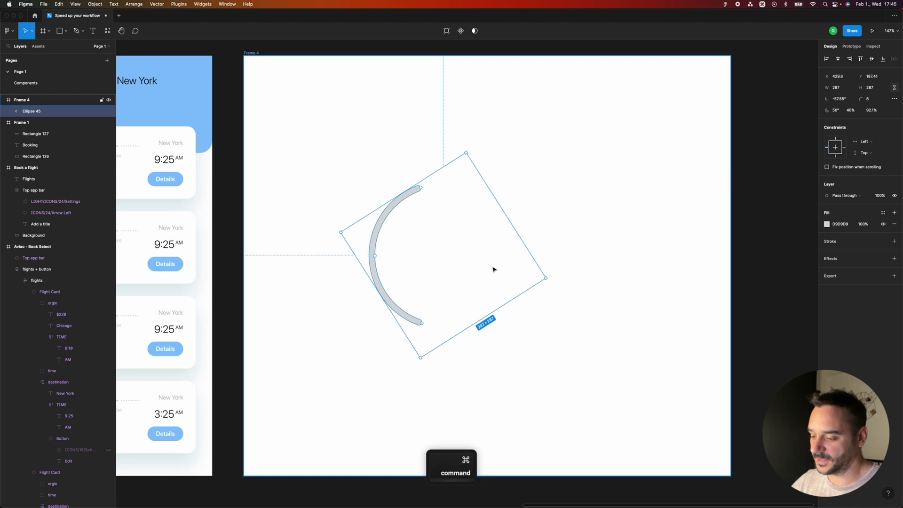
key("super+z")
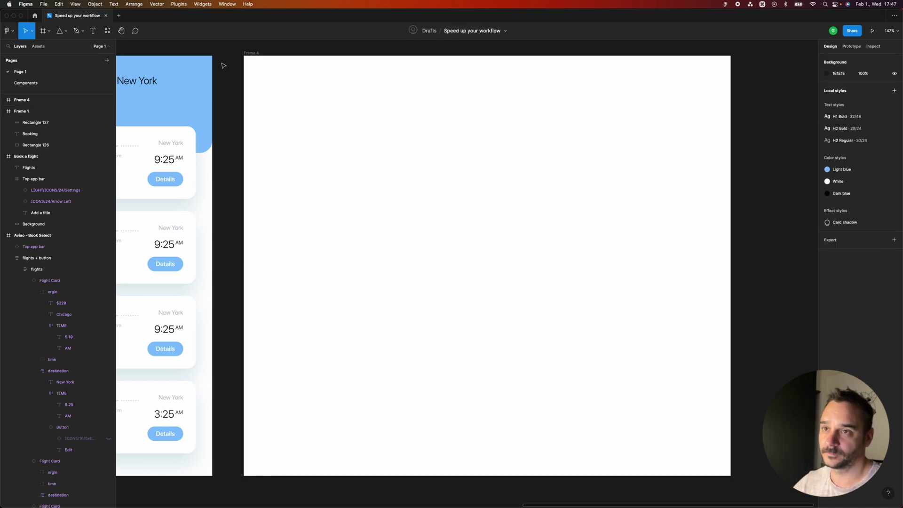
Draw a polygon about 258 × 258 px in the empty frame and raise its vertex count to 6 on the canvas.
left_click(65, 31)
left_click(70, 83)
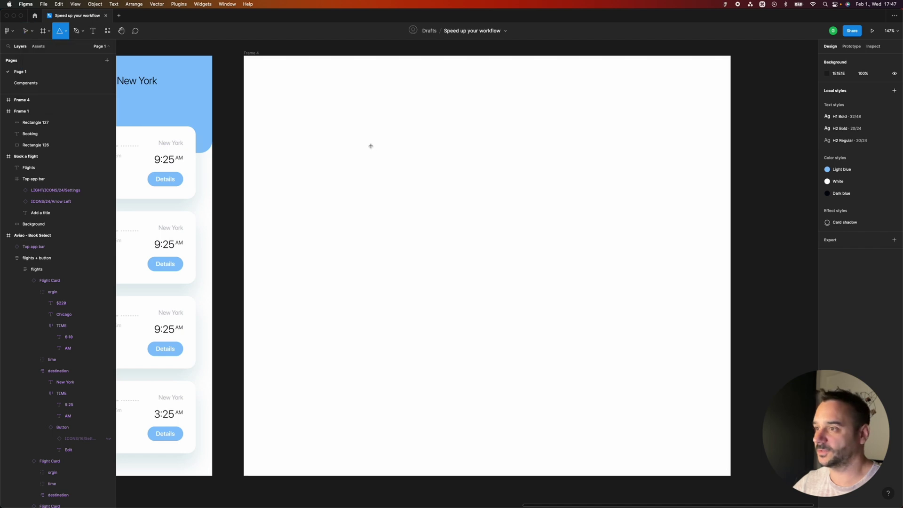
left_click_drag(371, 146, 497, 275)
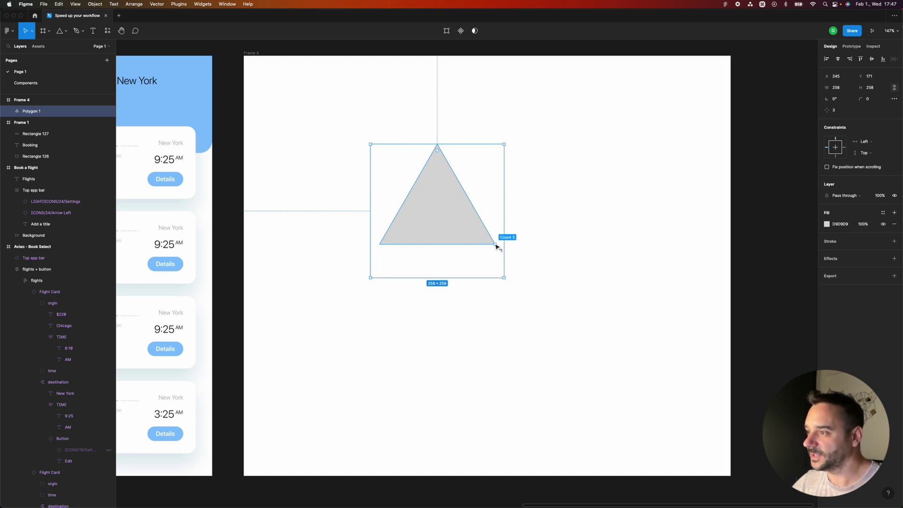
left_click_drag(497, 245, 500, 180)
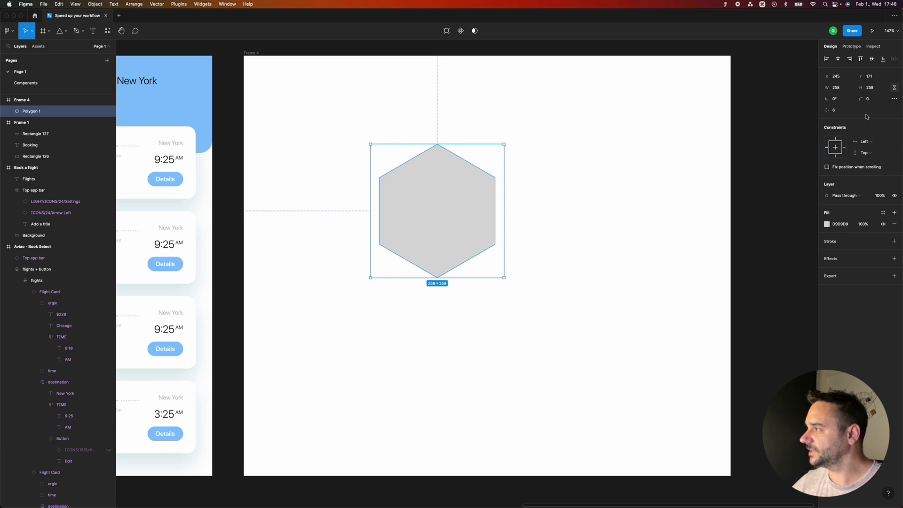
Round the hexagon's corners with a radius of 32, and delete the hexagon after moving it within the frame.
left_click(874, 101)
type("32")
key("Return")
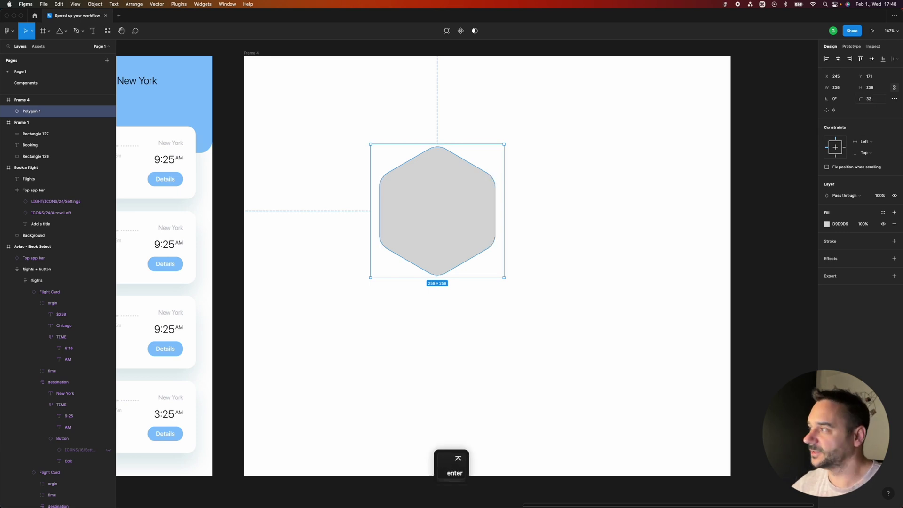
left_click_drag(437, 193, 359, 162)
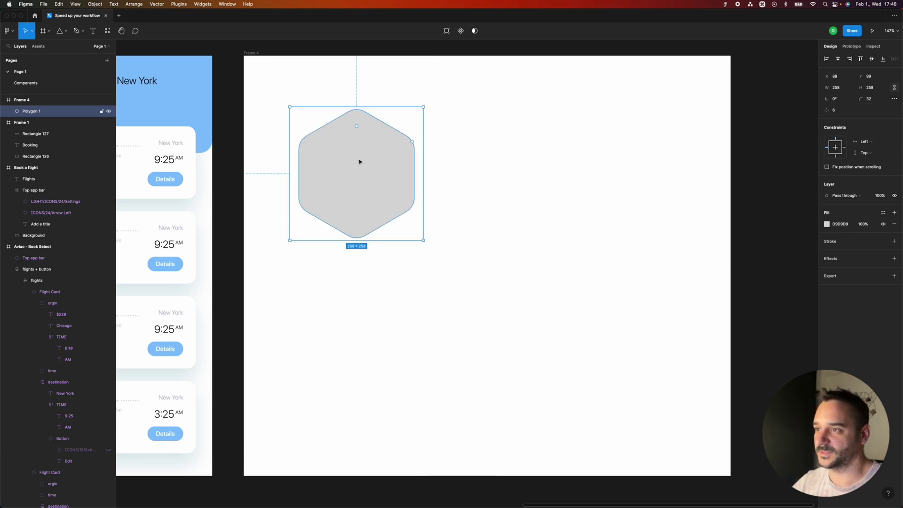
key("Delete")
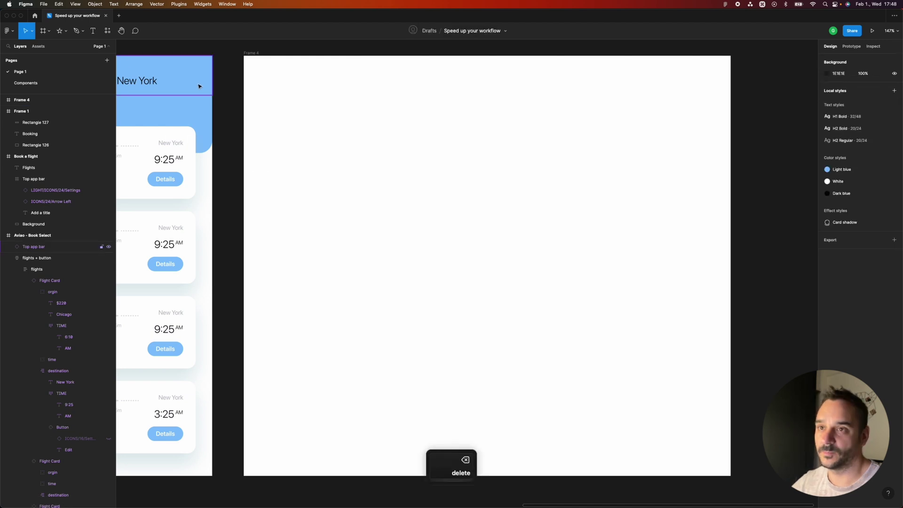
Draw a star about 325 × 325 px and reshape it to 9 points, a ratio of about 74% and a corner radius of about 23.
left_click(66, 30)
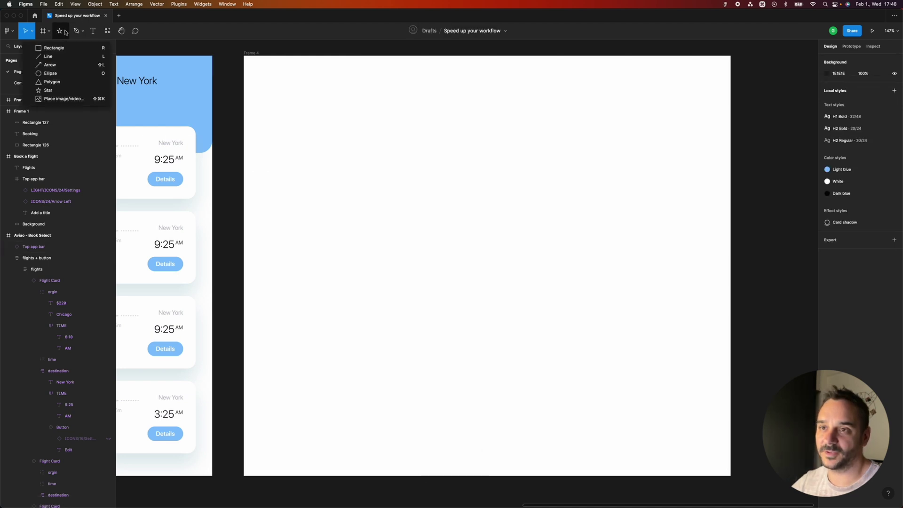
left_click(60, 90)
left_click_drag(395, 162, 560, 331)
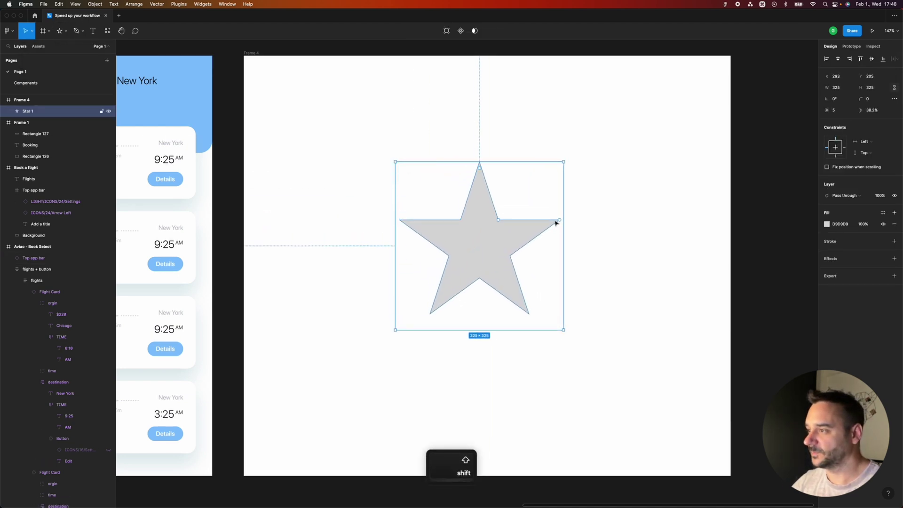
mouse_move(560, 221)
left_mouse_down()
mouse_move(521, 179)
mouse_move(550, 209)
mouse_move(551, 245)
mouse_move(549, 210)
mouse_move(529, 185)
mouse_move(552, 197)
mouse_move(534, 184)
left_mouse_up()
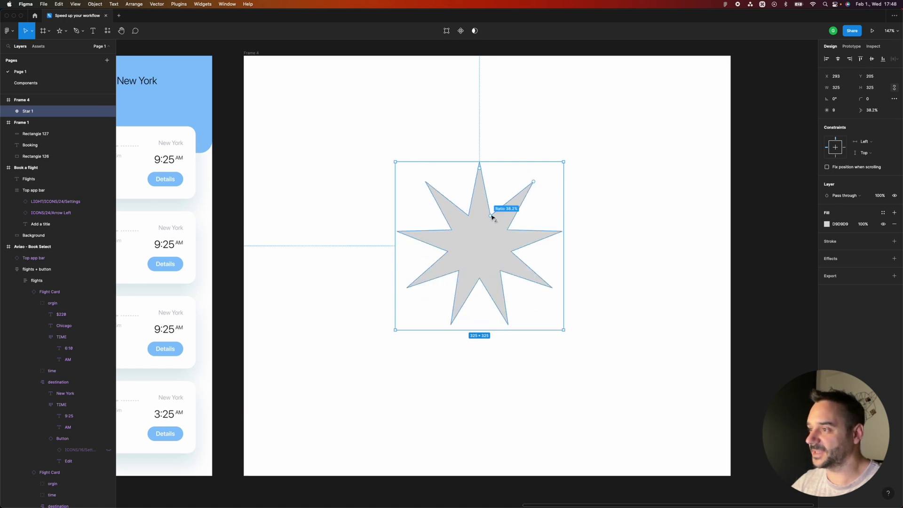
mouse_move(492, 214)
left_mouse_down()
mouse_move(502, 188)
mouse_move(480, 178)
mouse_move(485, 183)
left_mouse_up()
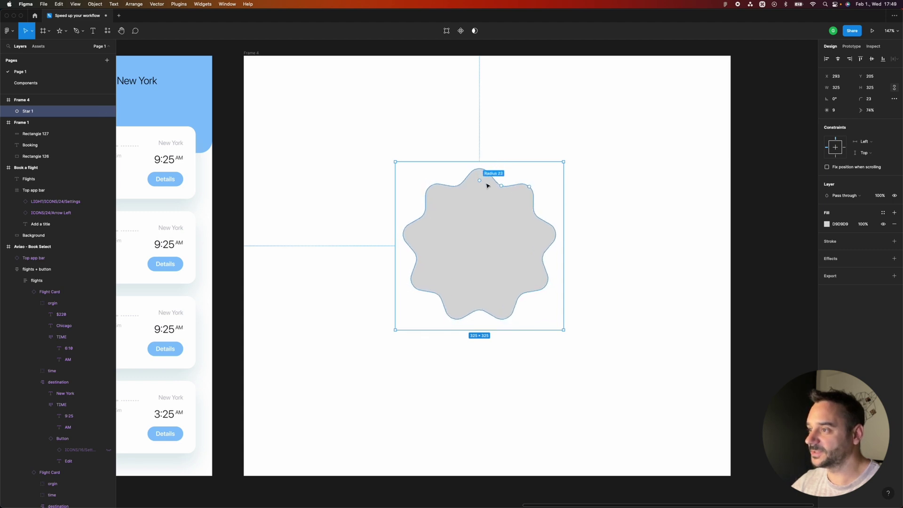
Turn the star into a 4 px black outline without fill, and draw a centred circle about 117 × 117 px inside it.
key("BackSpace")
key("o")
mouse_move(462, 223)
left_mouse_down()
mouse_move(523, 284)
mouse_move(486, 251)
left_mouse_up()
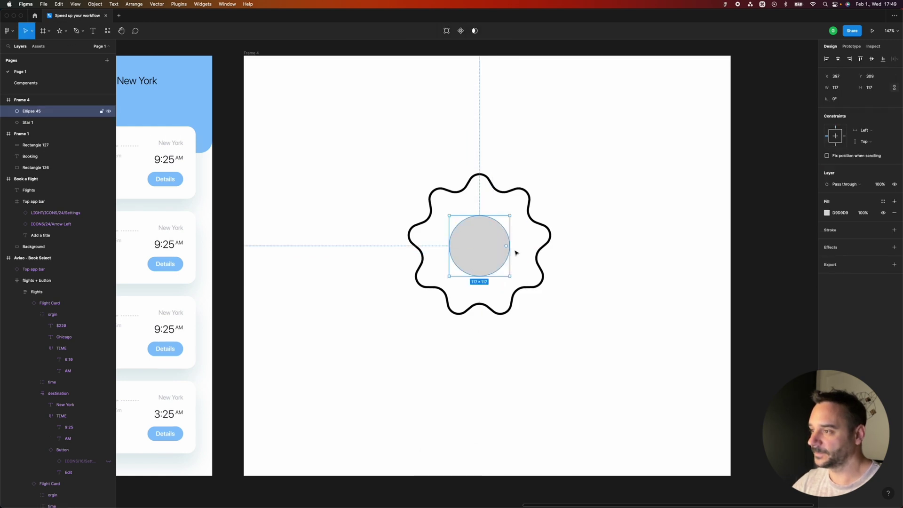
Copy the star outline's properties onto the inner circle, and adjust the star's point count with its on-canvas handle.
left_click(549, 242)
key("alt+super+c")
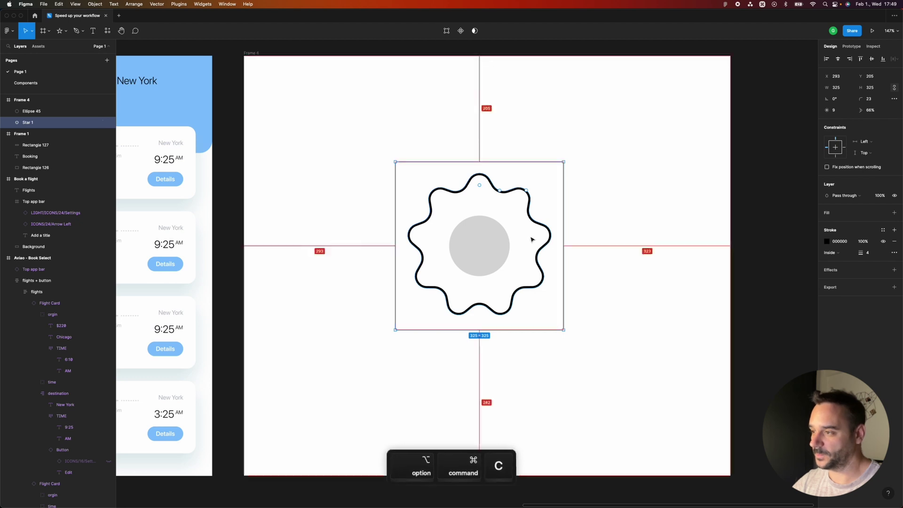
left_click(490, 230)
key("alt+super+v")
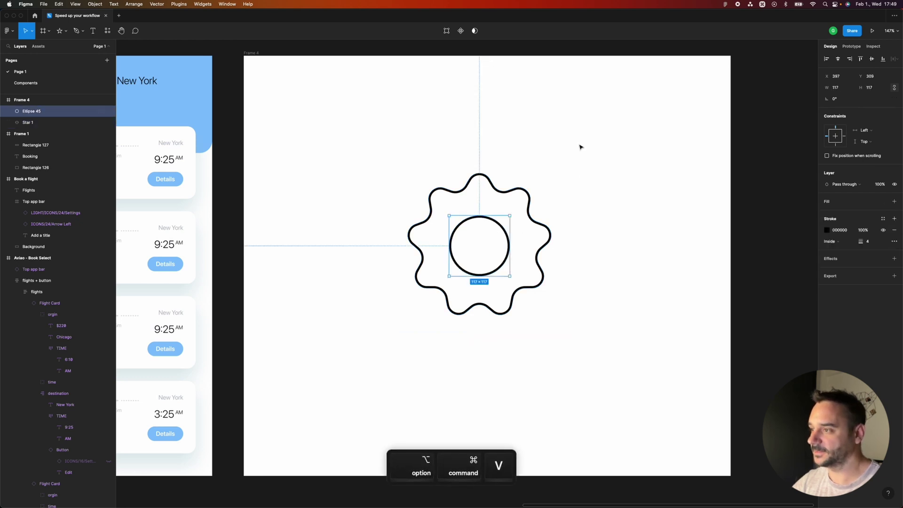
left_click(586, 165)
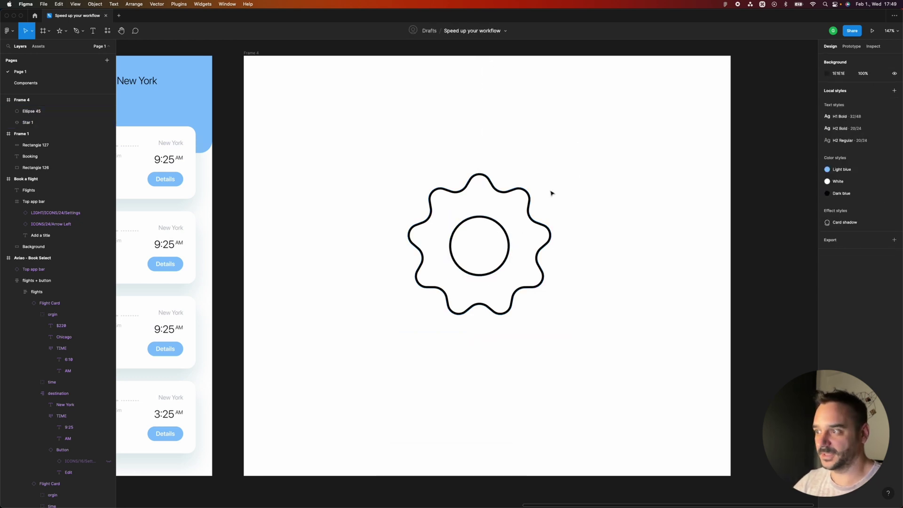
left_click(520, 190)
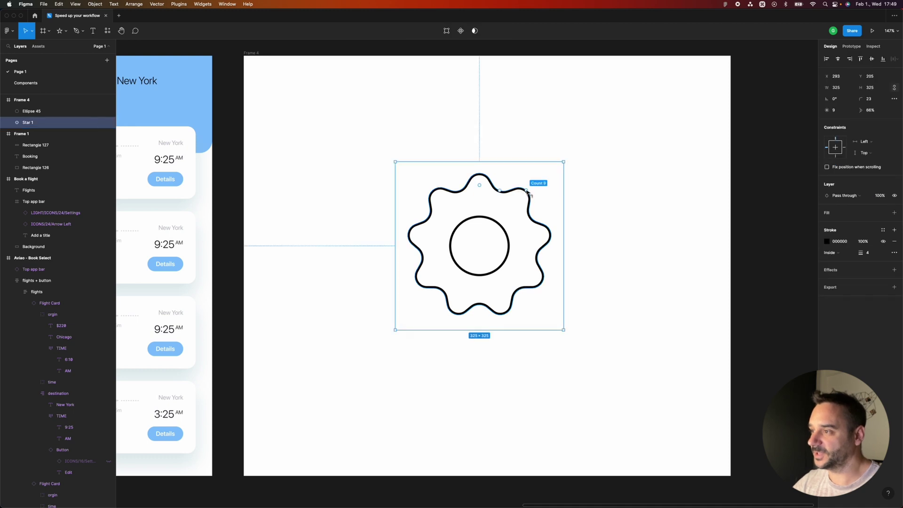
mouse_move(531, 193)
left_mouse_down()
mouse_move(544, 234)
mouse_move(523, 181)
mouse_move(534, 193)
left_mouse_up()
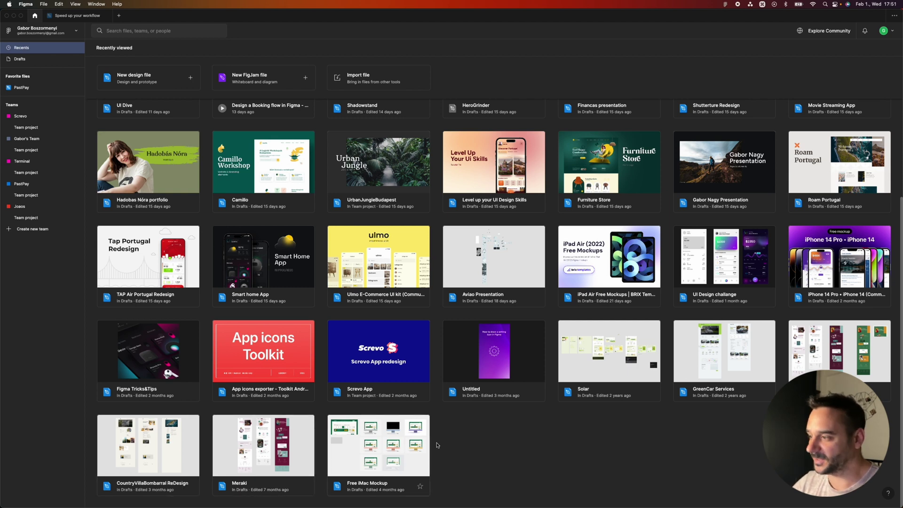
Open the GreenCar Services design file from the recently viewed files.
left_click(728, 345)
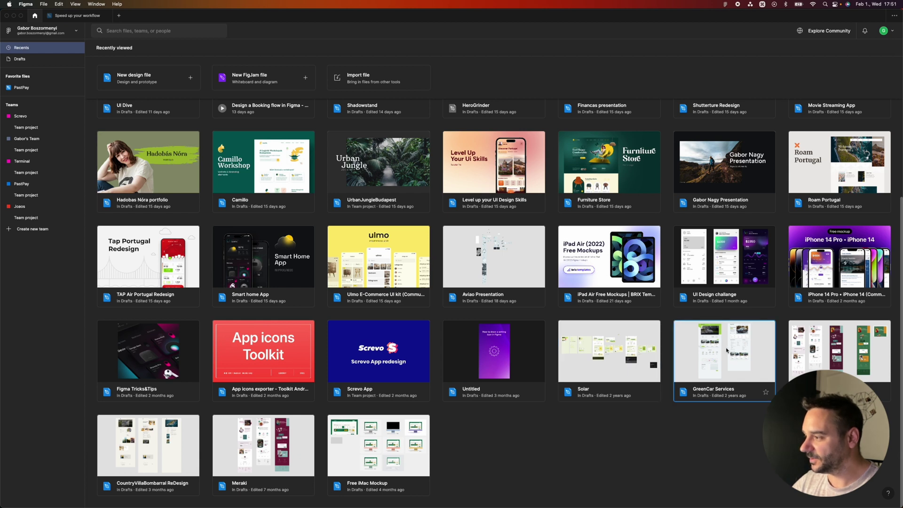
double_click(726, 350)
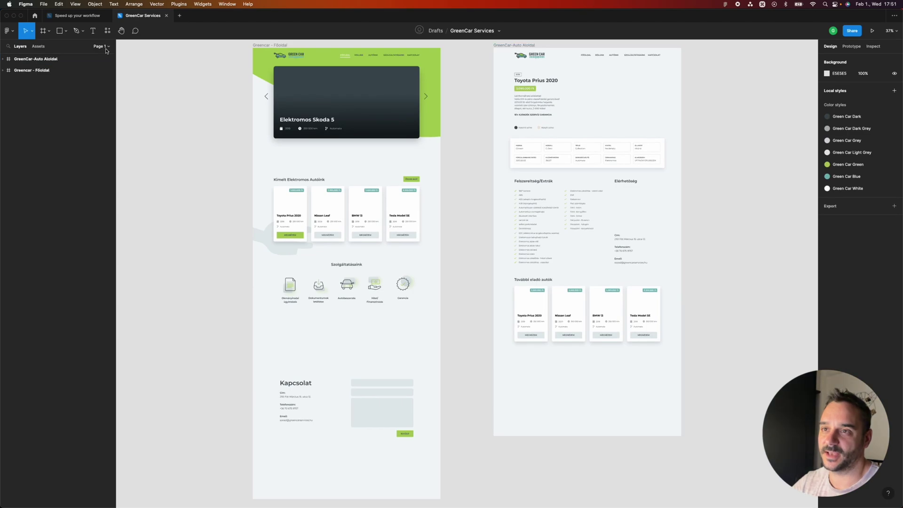
Add a new page to the file and name it thumbnail.
left_click(105, 47)
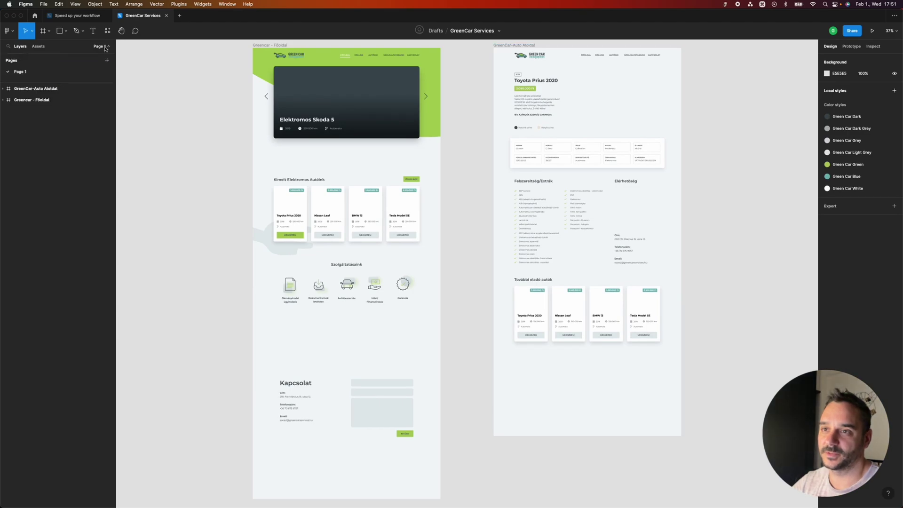
left_click(107, 60)
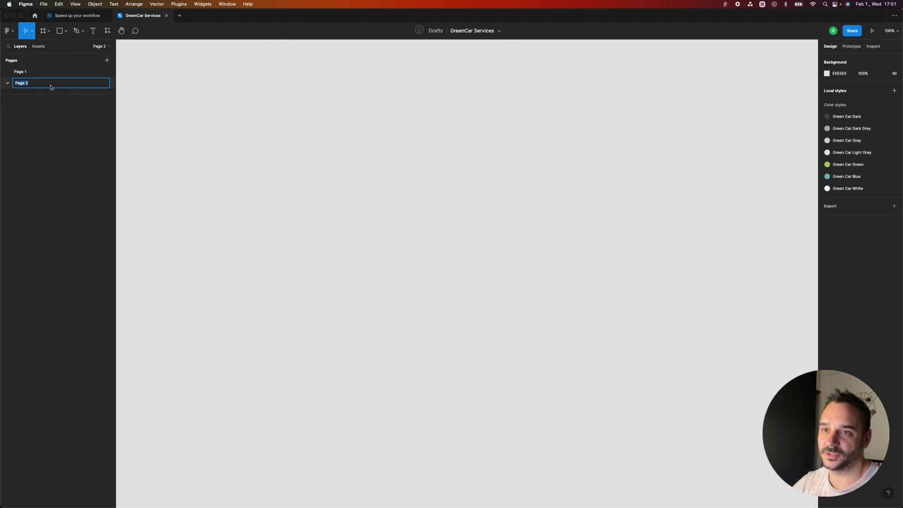
type("thumbnail")
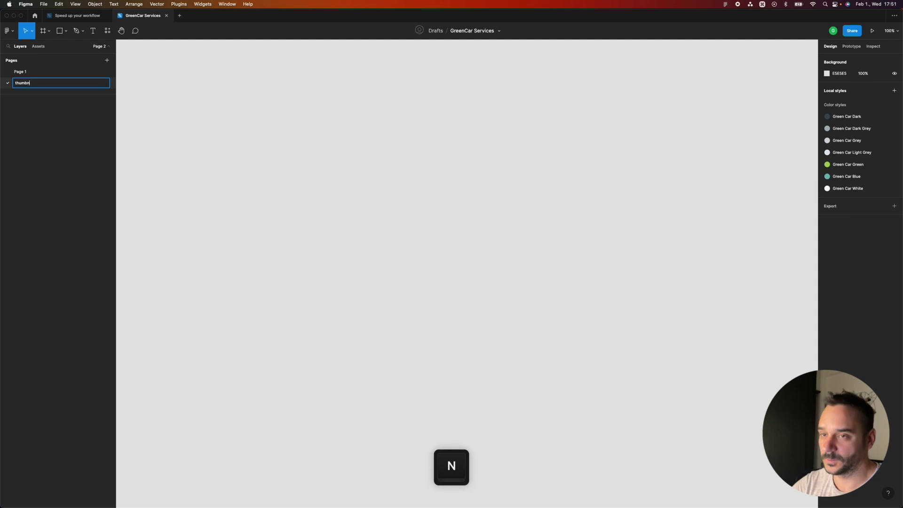
key("Return")
Draw a frame on the thumbnail page and set its size to 1600 × 960 px.
key("f")
left_click_drag(237, 96, 674, 378)
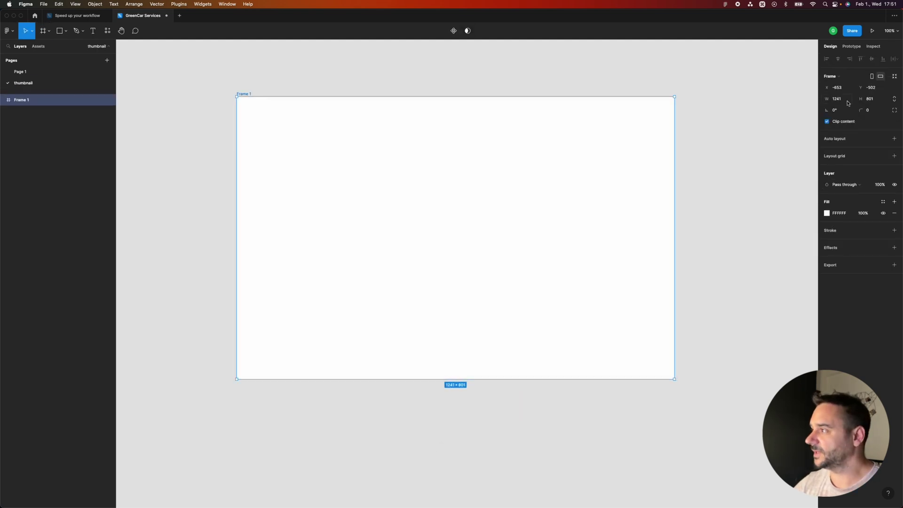
type("1600")
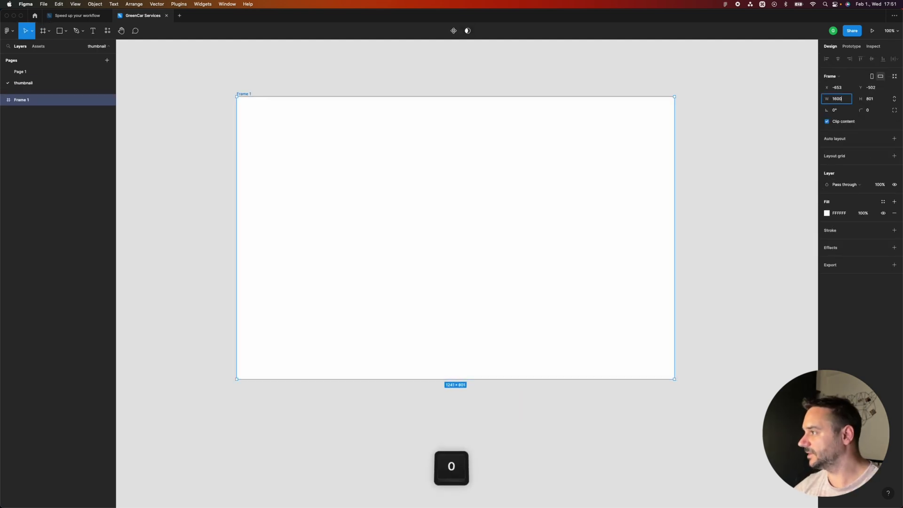
key("Tab")
type("960")
key("Return")
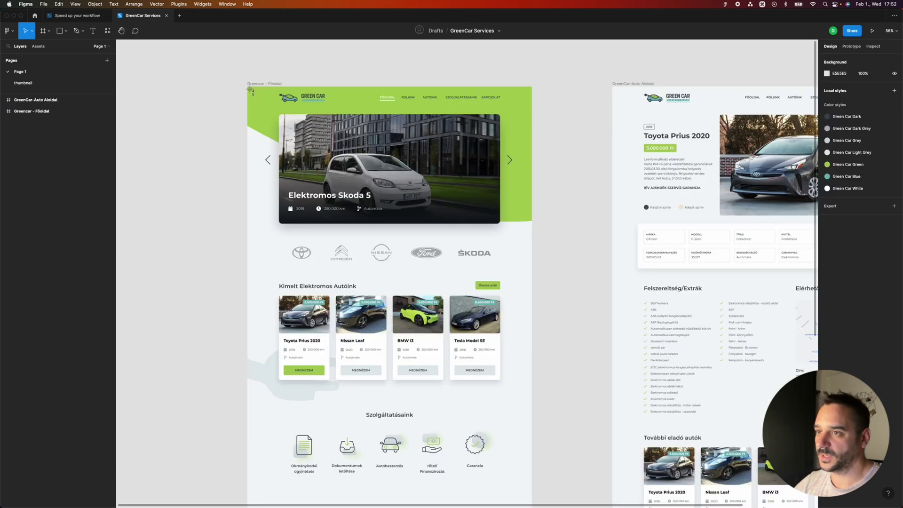
Capture a screenshot of the upper part of the Greencar - Főoldal design on Page 1.
left_click_drag(250, 89, 530, 401)
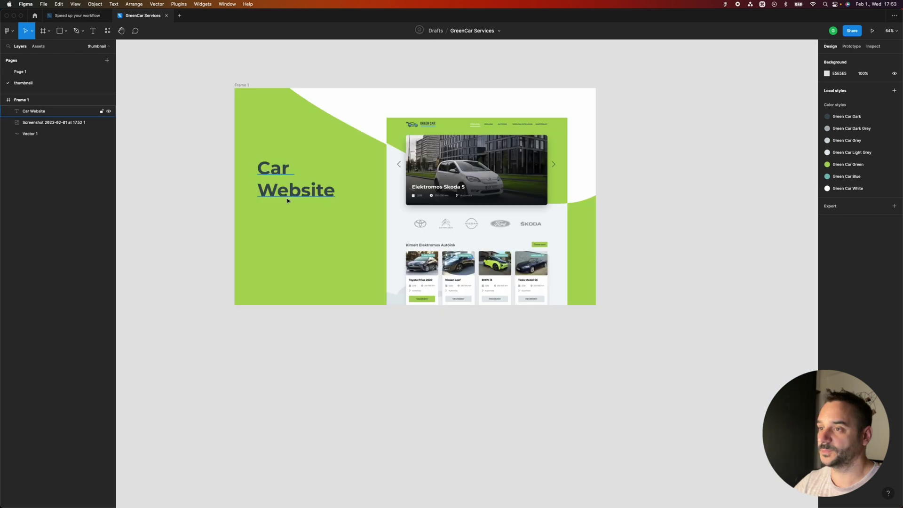
Rename the cover frame containing the Car Website title as thumbnail.
left_click(289, 198)
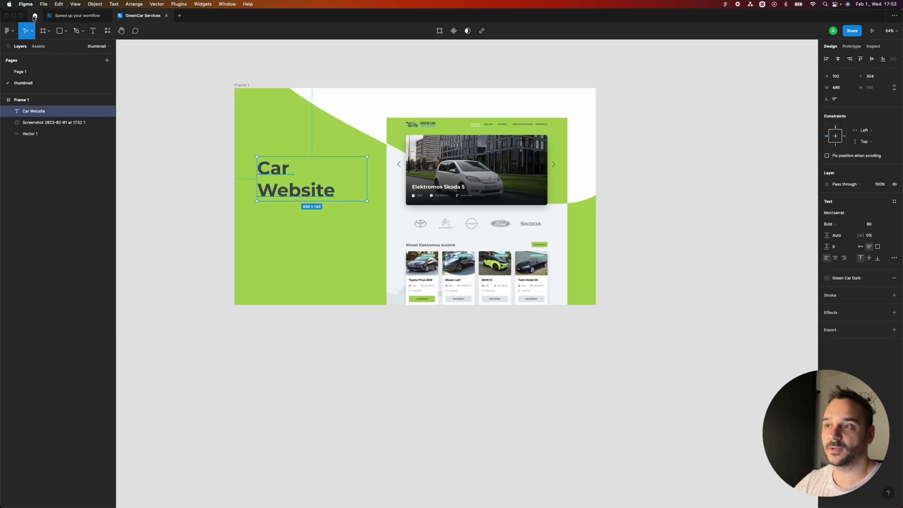
left_click(244, 85)
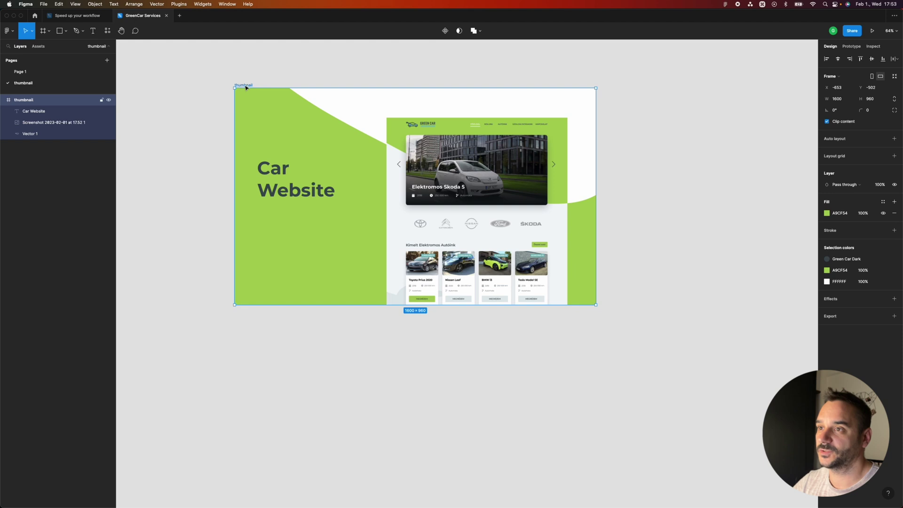
right_click(243, 87)
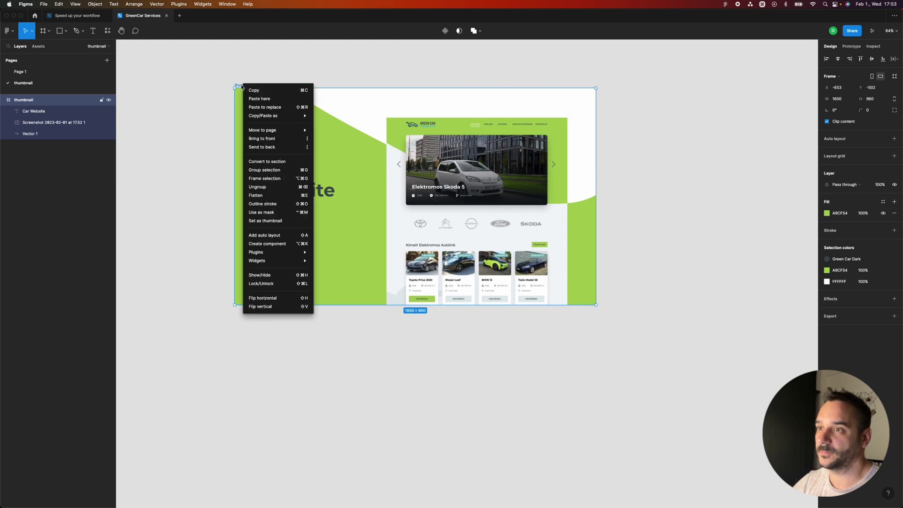
left_click(237, 79)
left_click(223, 79)
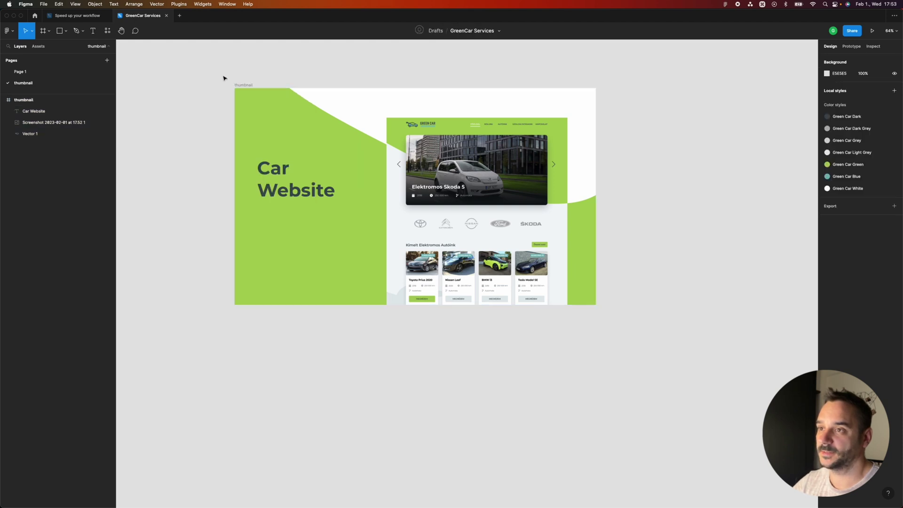
Set the thumbnail frame as the file's thumbnail, and go back to the recently viewed files.
left_click(242, 86)
right_click(245, 86)
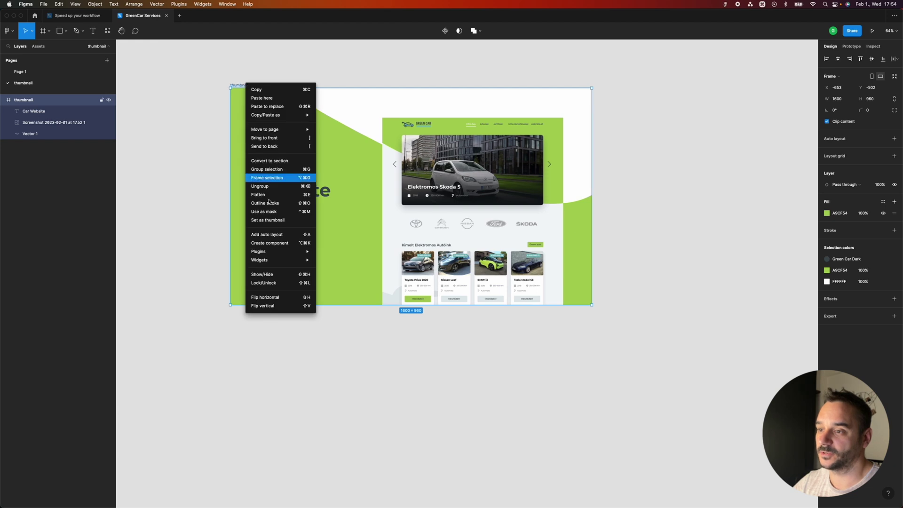
mouse_move(280, 252)
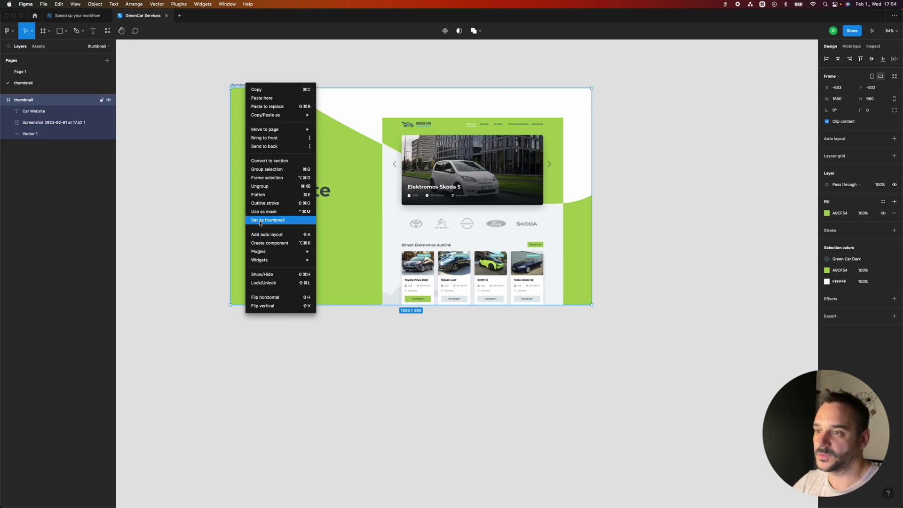
left_click(285, 221)
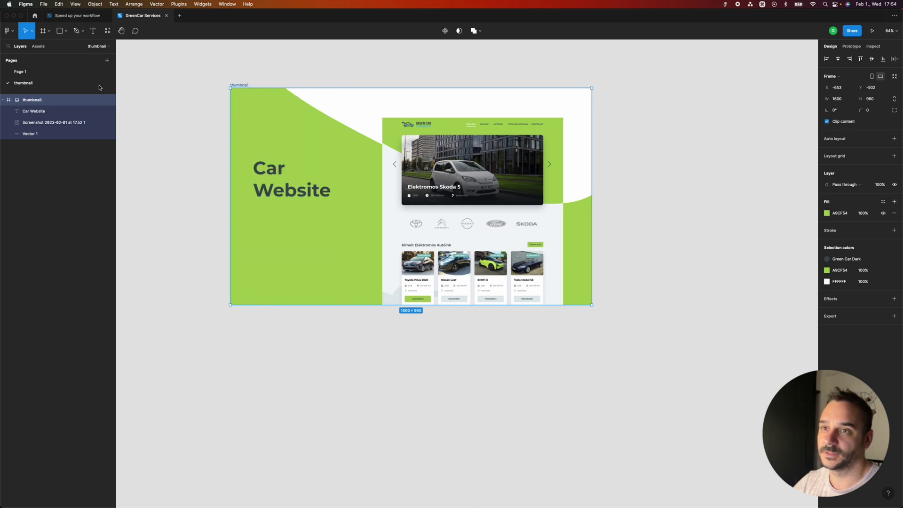
left_click(35, 16)
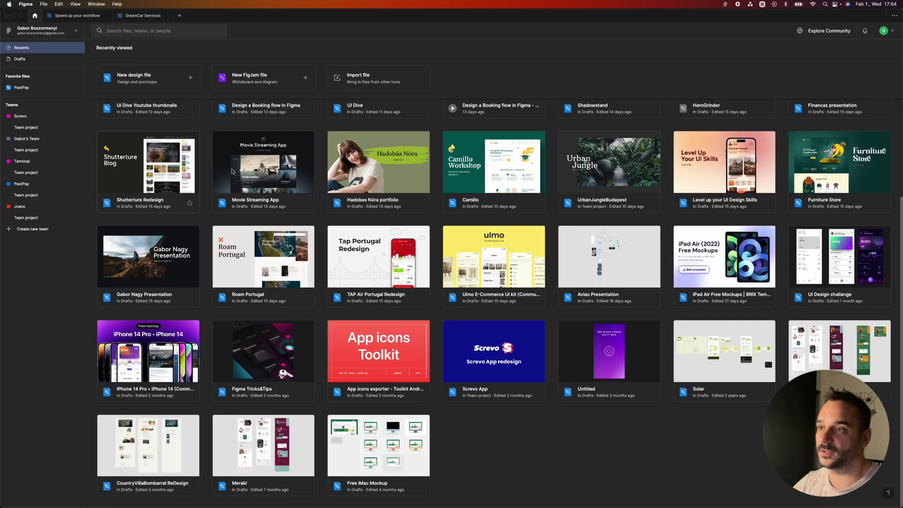